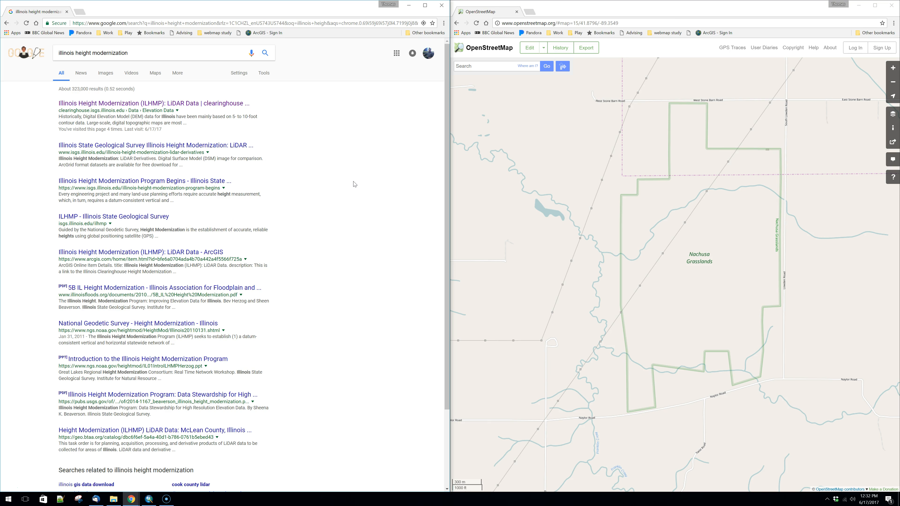
# - Open the Illinois Height Modernization (ILHMP) LiDAR Data result from the clearinghouse and show its county data listing
pyautogui.click(87, 104)
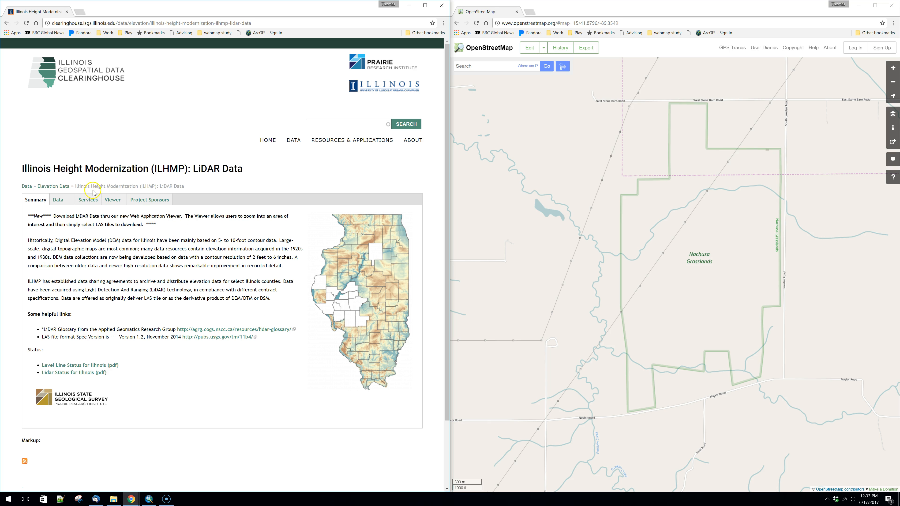
pyautogui.click(58, 201)
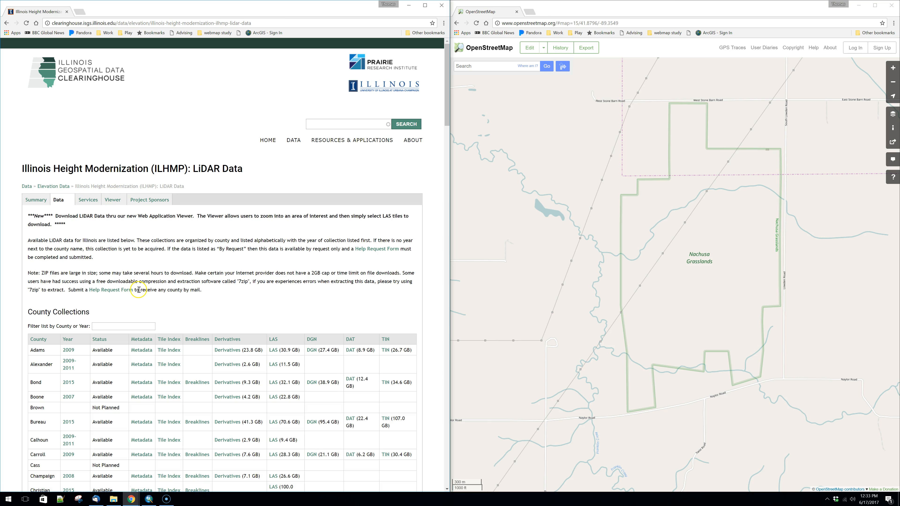
# - Examine the LAS and derivative downloads offered for Lee and Ogle counties in the county collections table
pyautogui.scroll(-3, 167, 289)
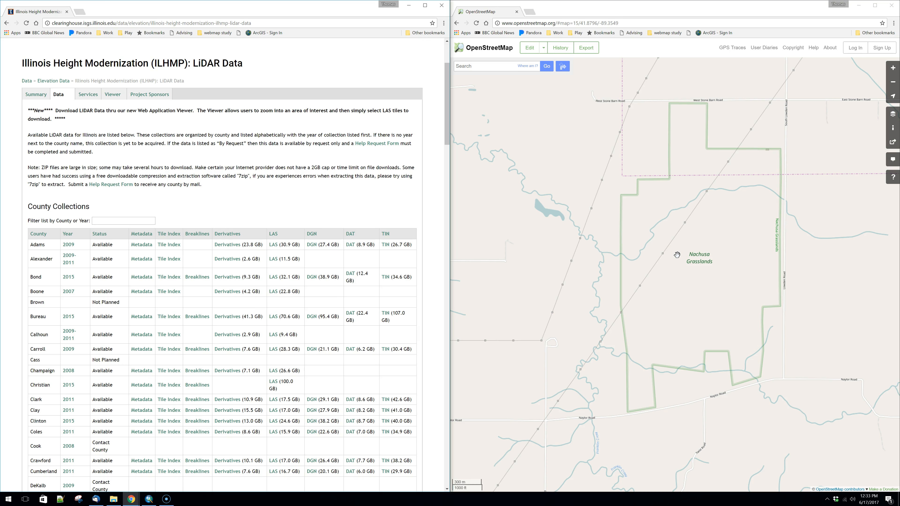
pyautogui.scroll(-5, 291, 321)
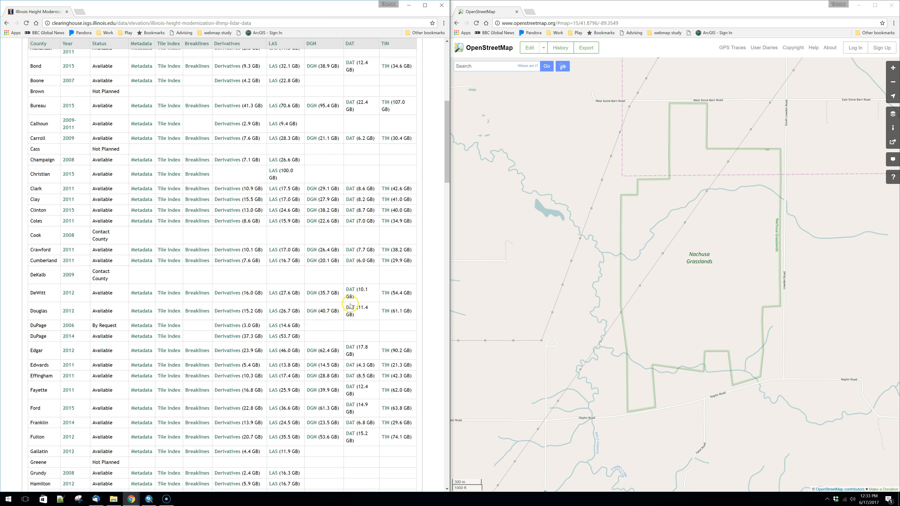
pyautogui.scroll(-5, 170, 359)
pyautogui.scroll(-3, 170, 359)
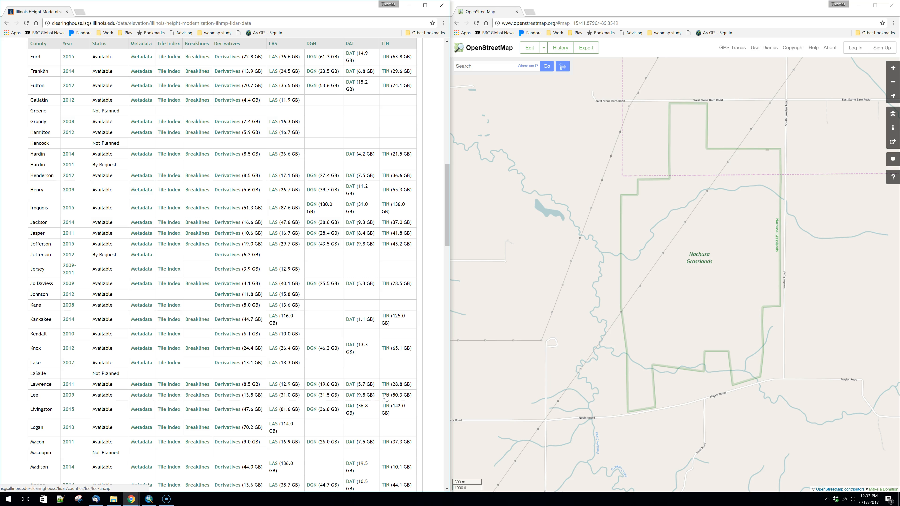
pyautogui.click(273, 397)
pyautogui.scroll(-7, 277, 429)
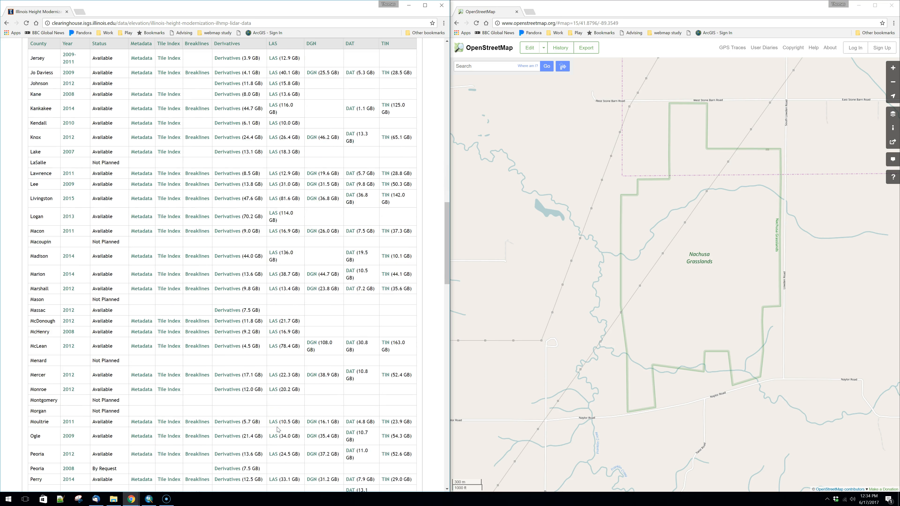
pyautogui.click(284, 406)
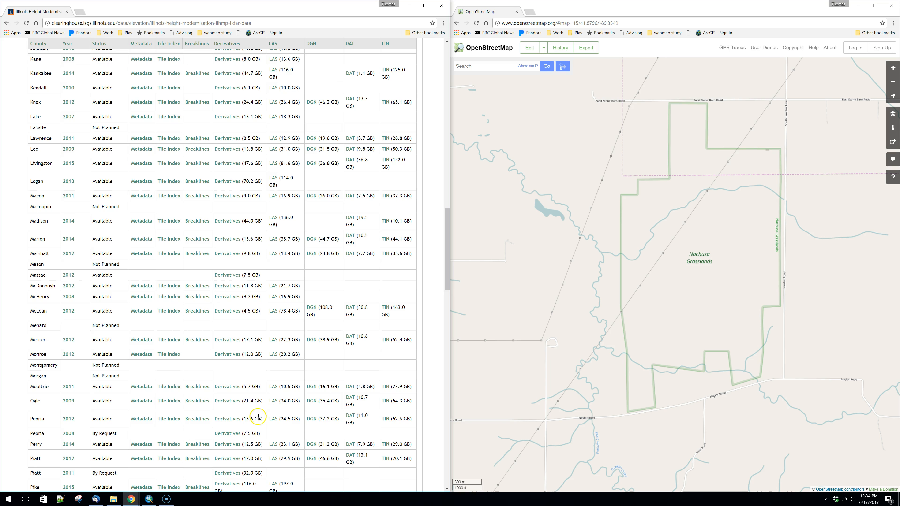
pyautogui.click(153, 230)
pyautogui.scroll(5, 153, 230)
pyautogui.scroll(20, 153, 230)
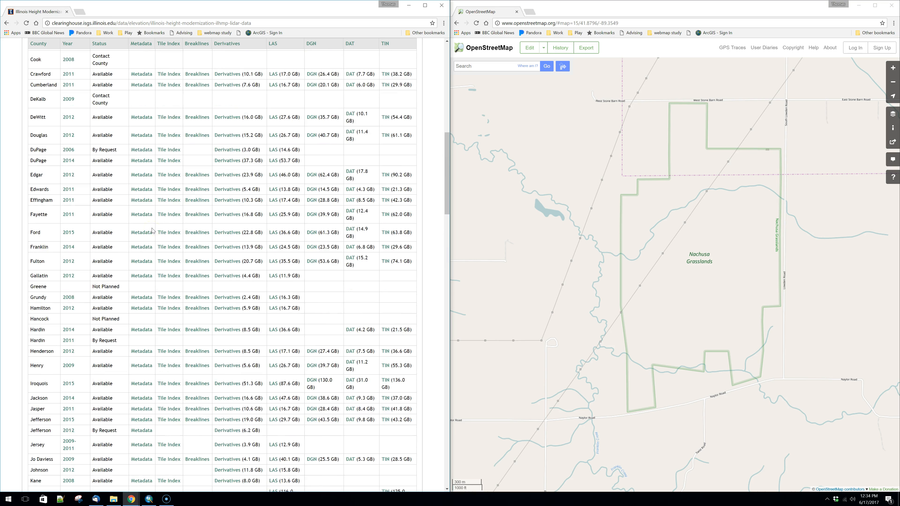
pyautogui.click(156, 224)
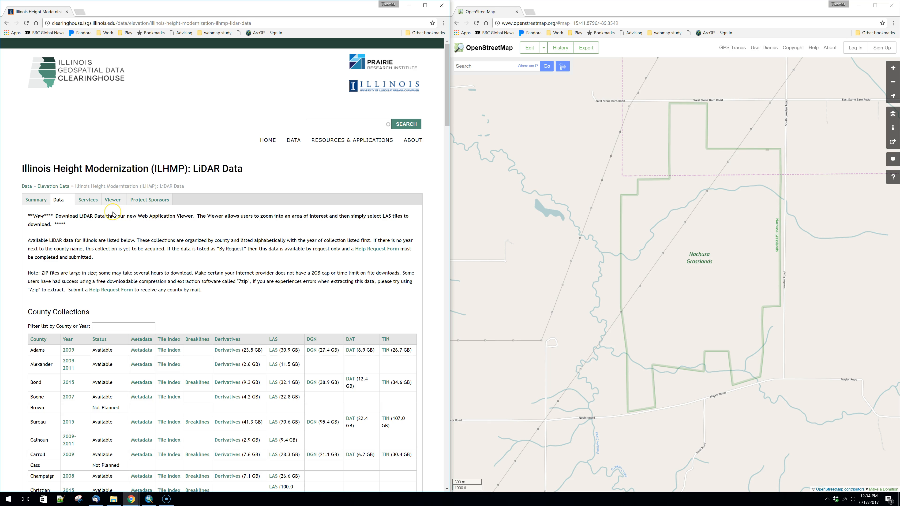
# - Check the available LiDAR services, open the Illinois LiDAR Data web viewer, and zoom its map to the Lee and Ogle county line
pyautogui.click(88, 201)
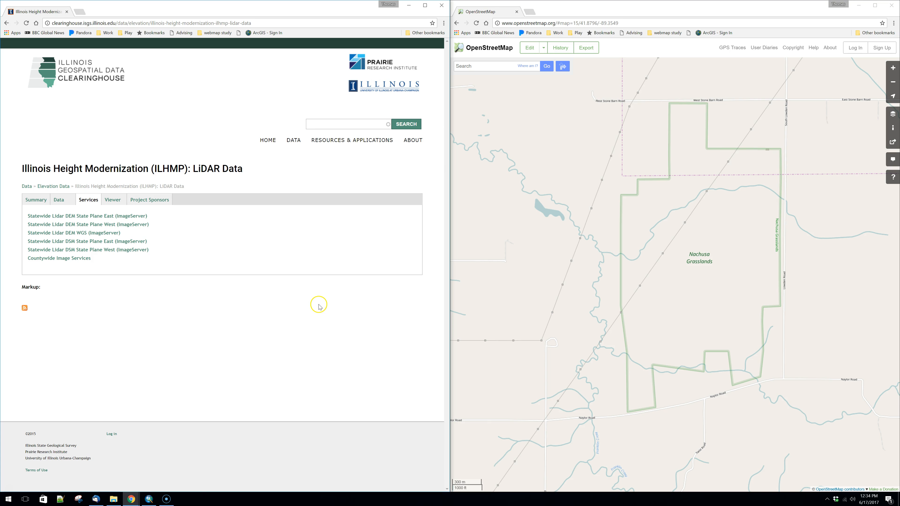
pyautogui.click(113, 201)
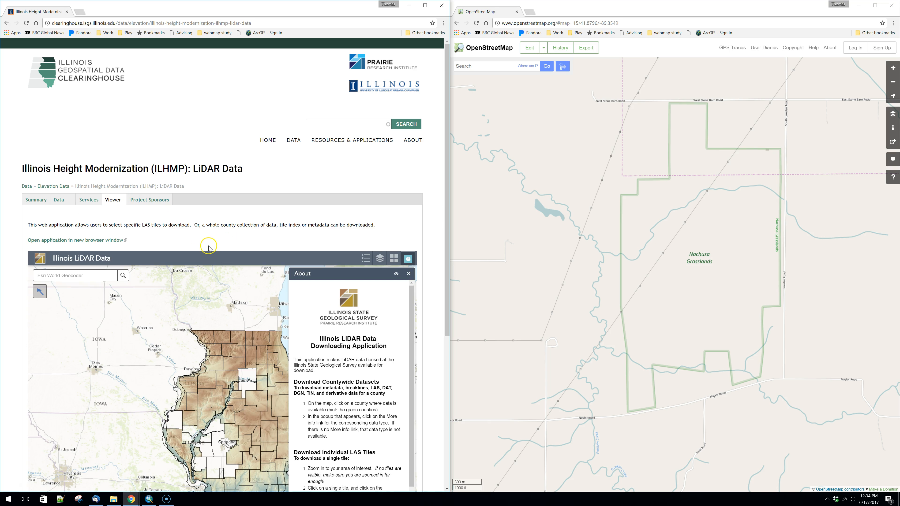
pyautogui.moveTo(220, 369); pyautogui.dragTo(161, 310)
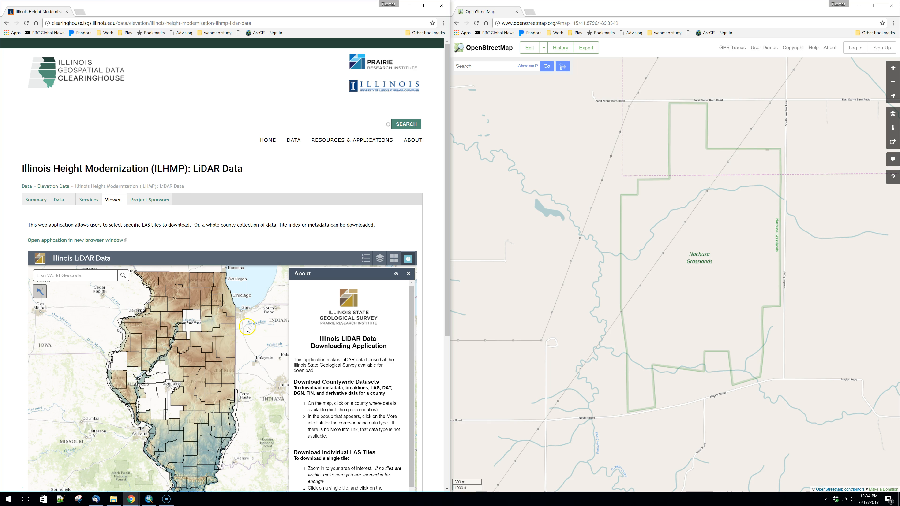
pyautogui.scroll(-4, 425, 385)
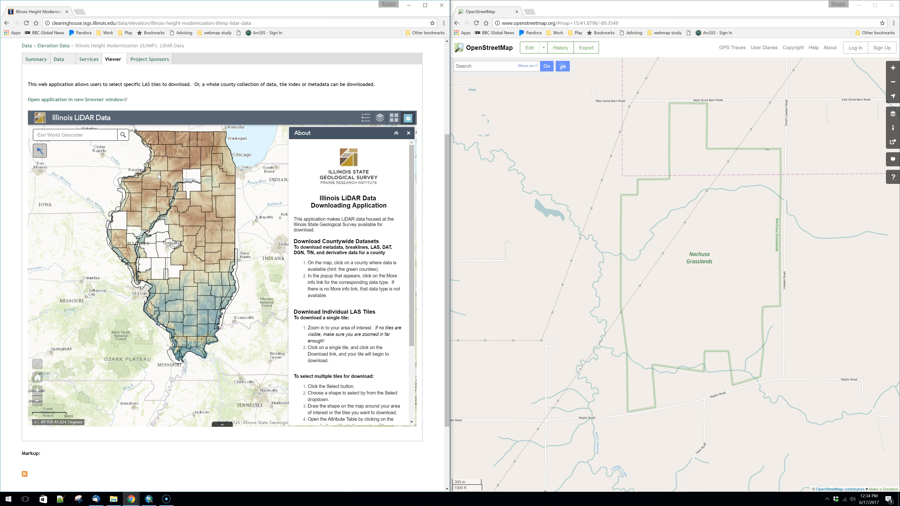
pyautogui.scroll(3, 172, 172)
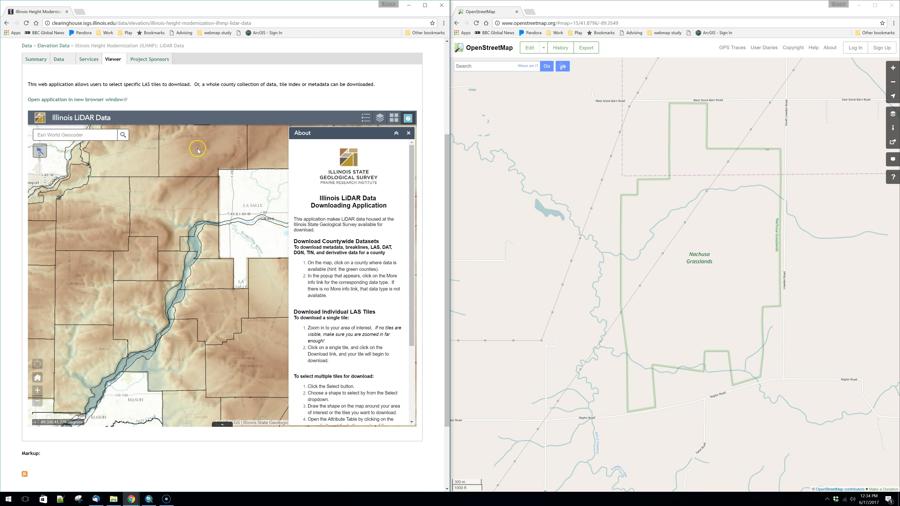
pyautogui.moveTo(212, 153); pyautogui.dragTo(211, 257)
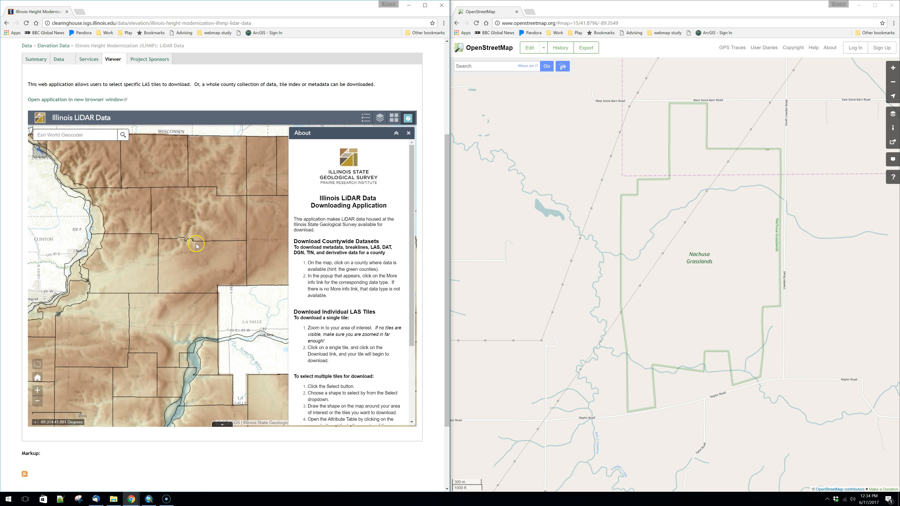
pyautogui.scroll(1, 204, 245)
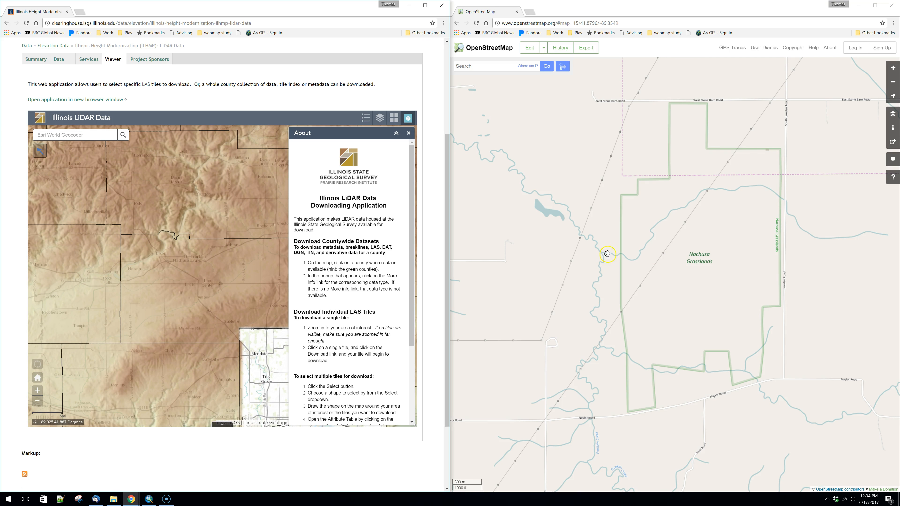
# - Zoom out the OpenStreetMap view to locate Nachusa Grasslands relative to Dixon, Grand Detour and Franklin Grove
pyautogui.scroll(-2, 656, 254)
pyautogui.scroll(-2, 656, 254)
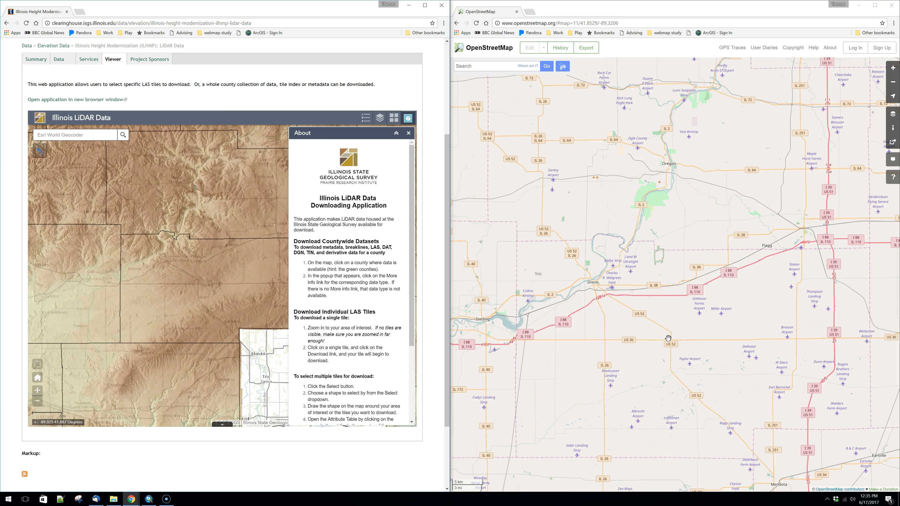
pyautogui.click(624, 315)
pyautogui.scroll(1, 652, 248)
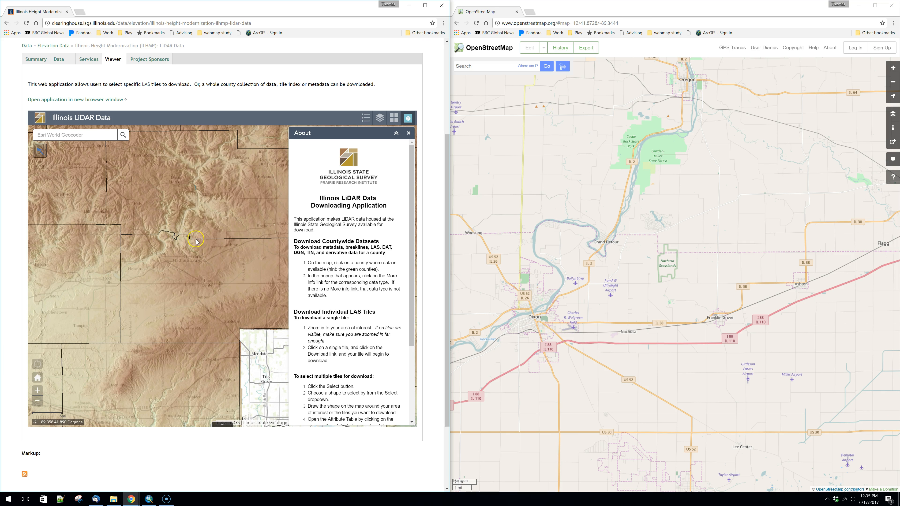
# - Zoom the LiDAR viewer in on the area northeast of Nachusa until the individual LAS tile grid is displayed
pyautogui.scroll(1, 188, 242)
pyautogui.scroll(2, 188, 241)
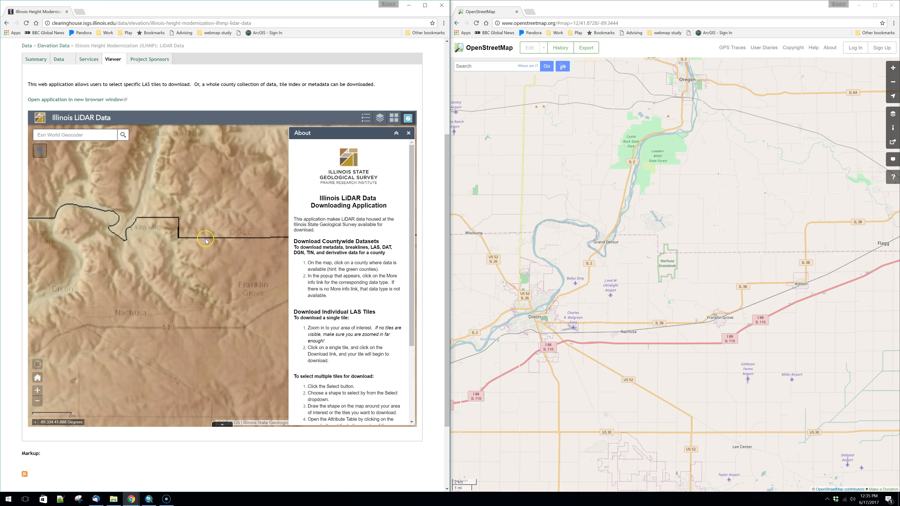
pyautogui.scroll(1, 203, 242)
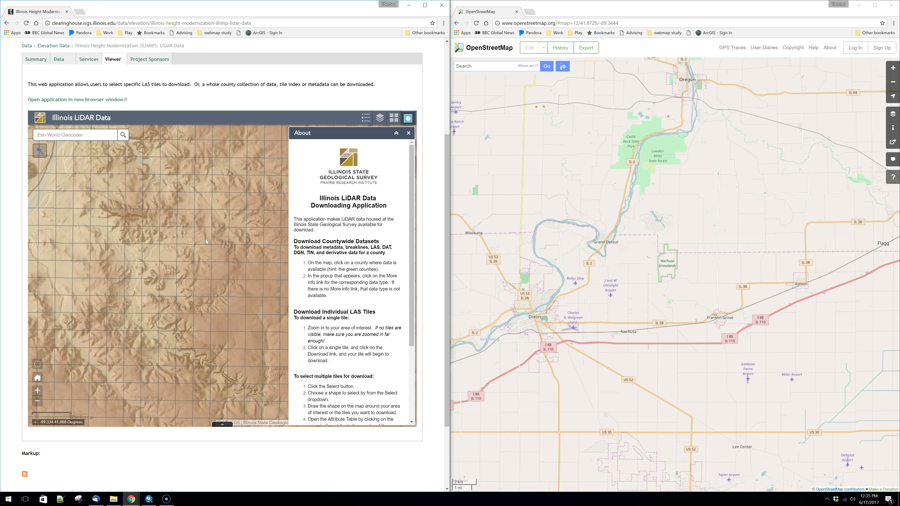
pyautogui.click(198, 245)
pyautogui.moveTo(198, 245); pyautogui.dragTo(183, 281)
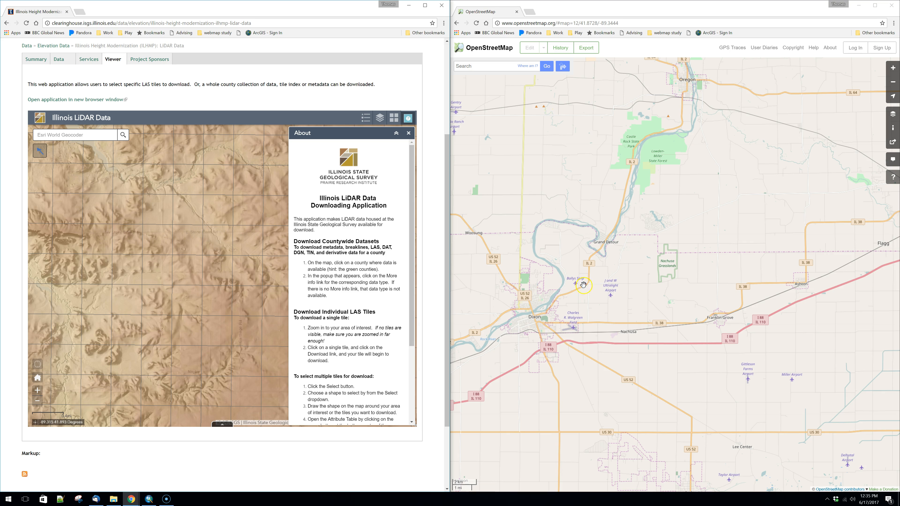
# - Zoom OpenStreetMap in on Nachusa Grasslands and bring its northern boundary and surrounding roads into view
pyautogui.scroll(3, 707, 277)
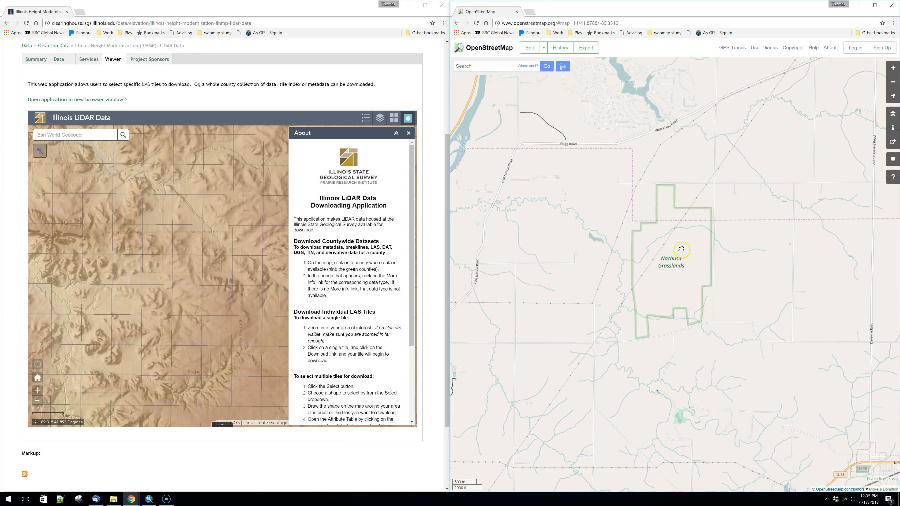
pyautogui.scroll(1, 660, 277)
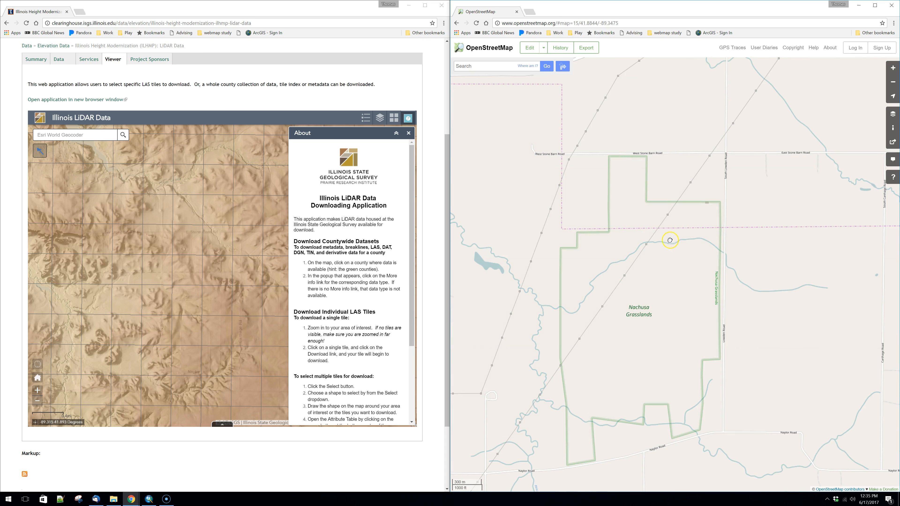
pyautogui.moveTo(673, 239); pyautogui.dragTo(668, 288)
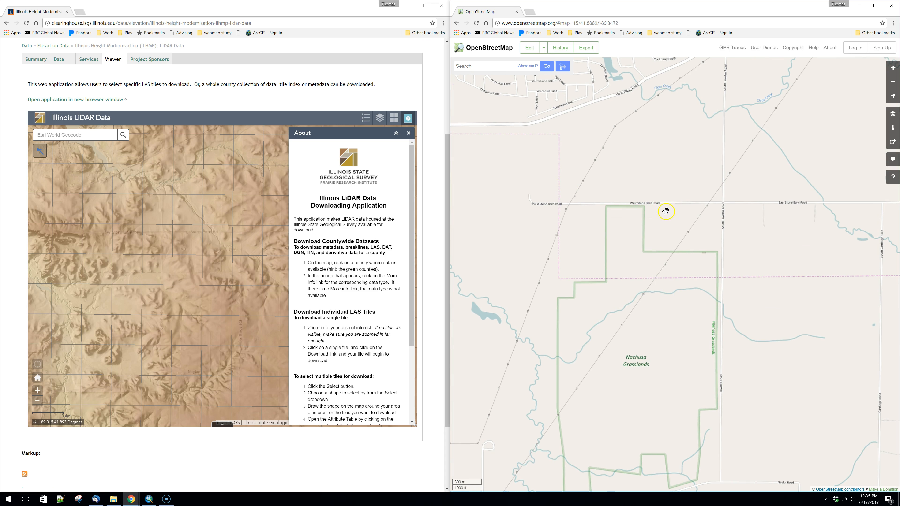
pyautogui.moveTo(666, 245); pyautogui.dragTo(625, 246)
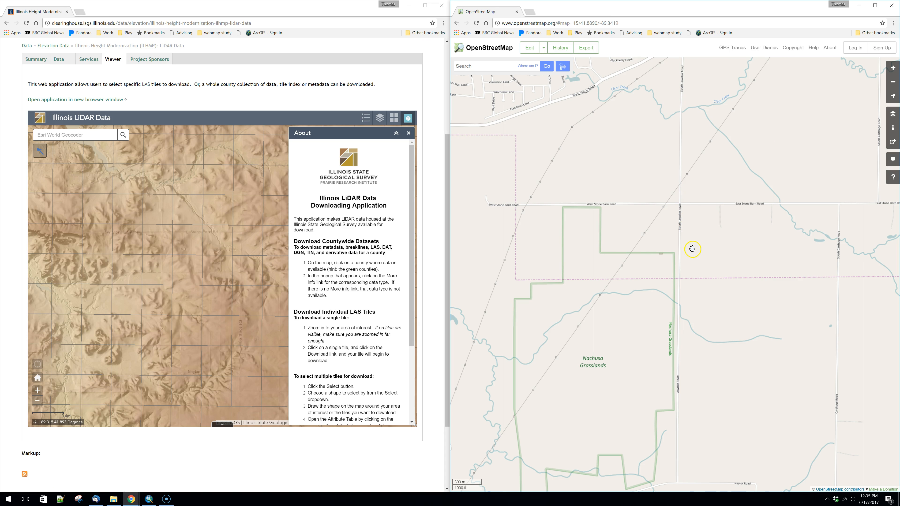
# - Align the LiDAR viewer's tile grid with the Nachusa Grasslands area, comparing it with the full preserve boundary on OpenStreetMap
pyautogui.scroll(1, 156, 239)
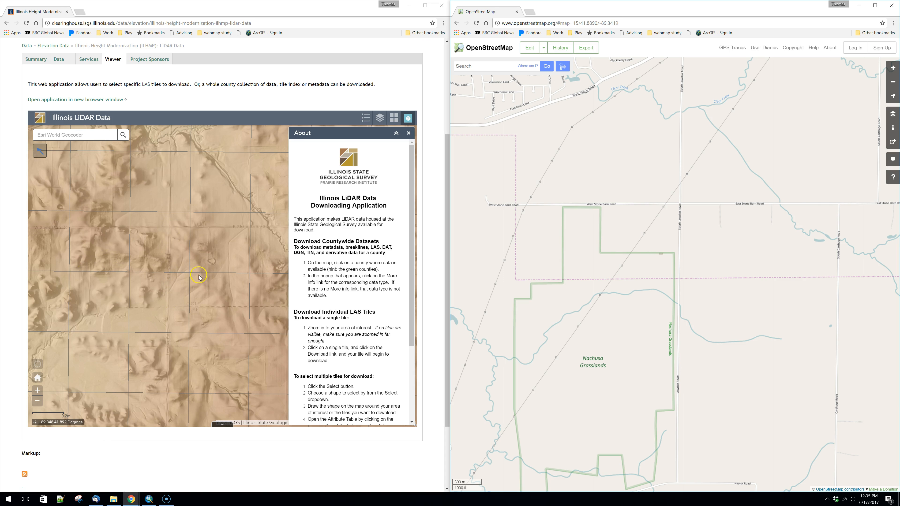
pyautogui.click(98, 276)
pyautogui.moveTo(97, 275); pyautogui.dragTo(152, 268)
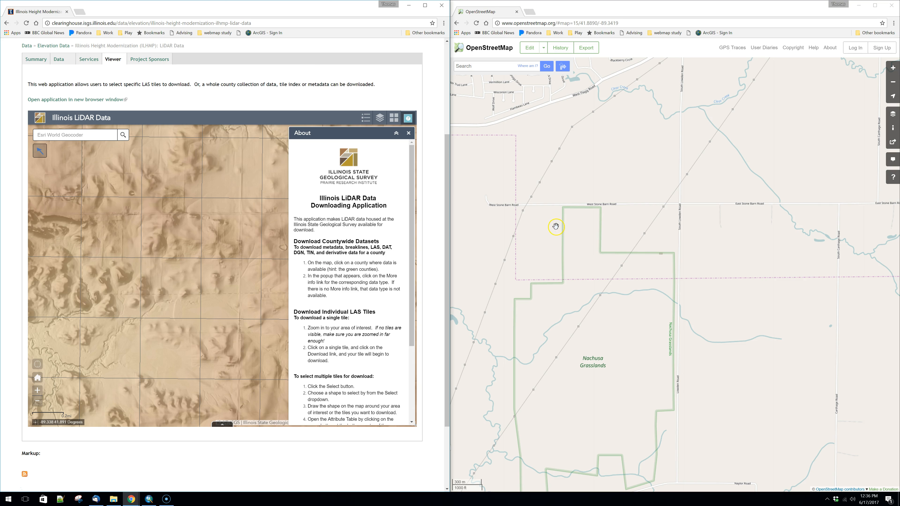
pyautogui.moveTo(559, 431); pyautogui.dragTo(667, 217)
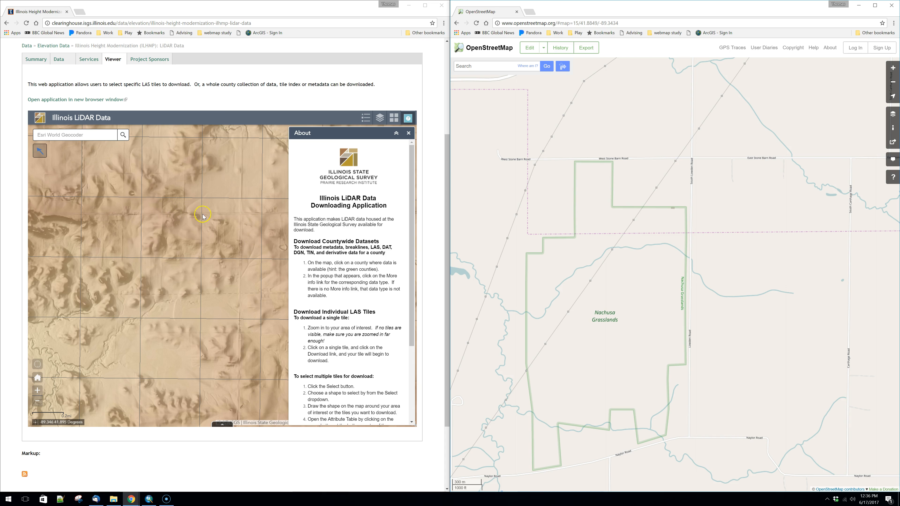
# - Select the Ogle 2009 tile over the preserve's northern end and start downloading 25201904.las
pyautogui.click(229, 230)
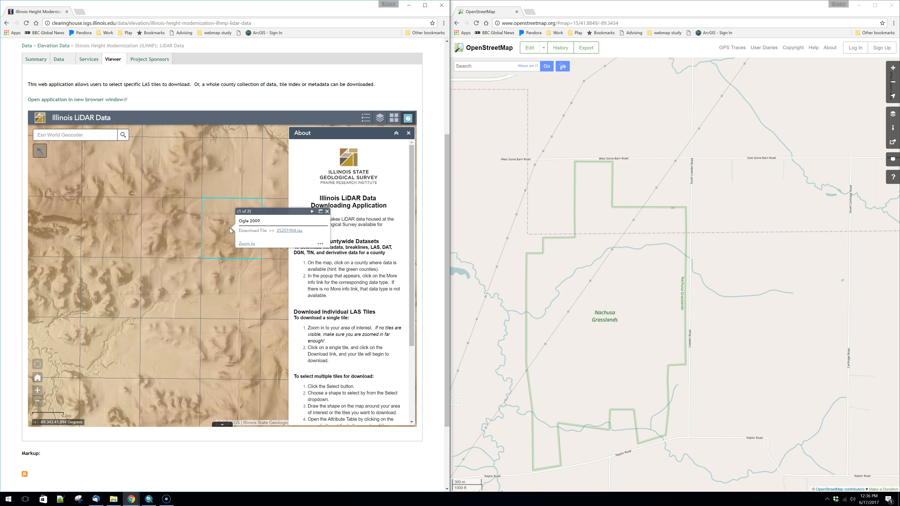
pyautogui.click(289, 230)
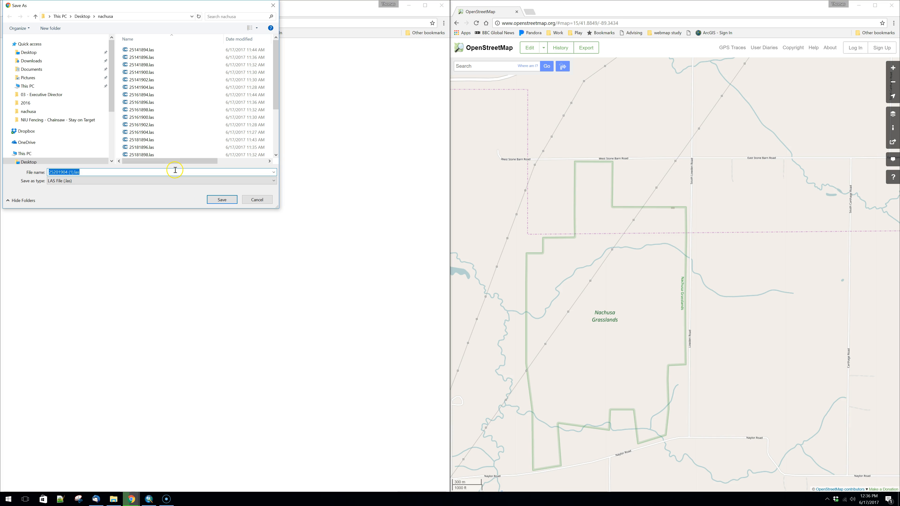
# - Create a folder named nachusa2 on the Desktop and save the tile in it as 25201904 (1).las
pyautogui.click(77, 16)
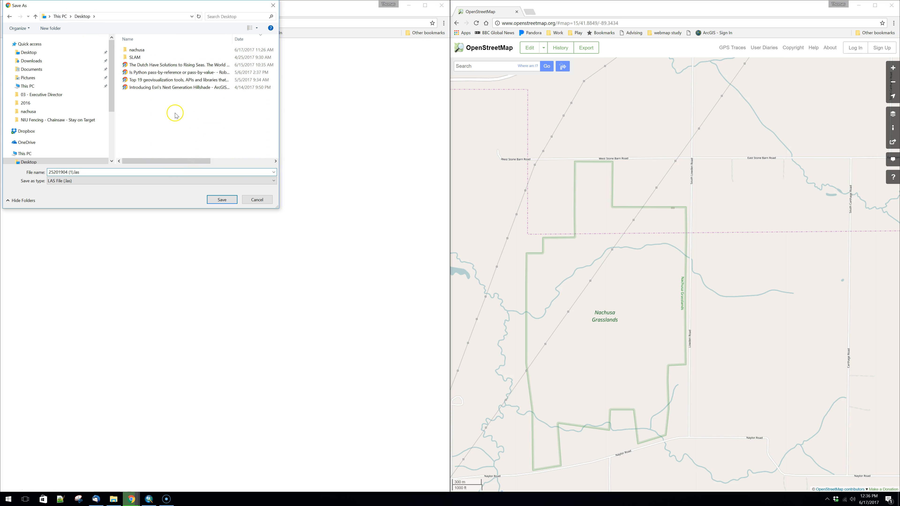
pyautogui.rightClick(175, 114)
pyautogui.moveTo(216, 188)
pyautogui.click(270, 192)
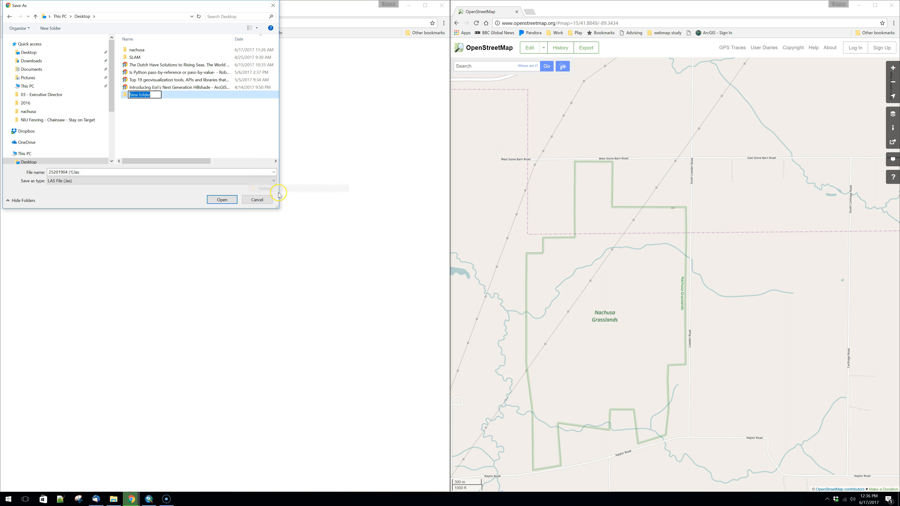
pyautogui.write('nachusa2')
pyautogui.press('Return')
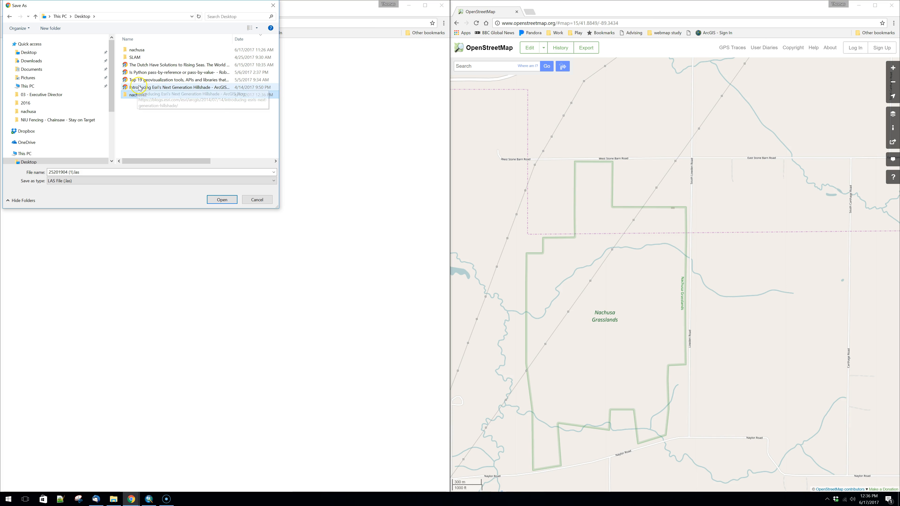
pyautogui.doubleClick(145, 95)
pyautogui.click(234, 201)
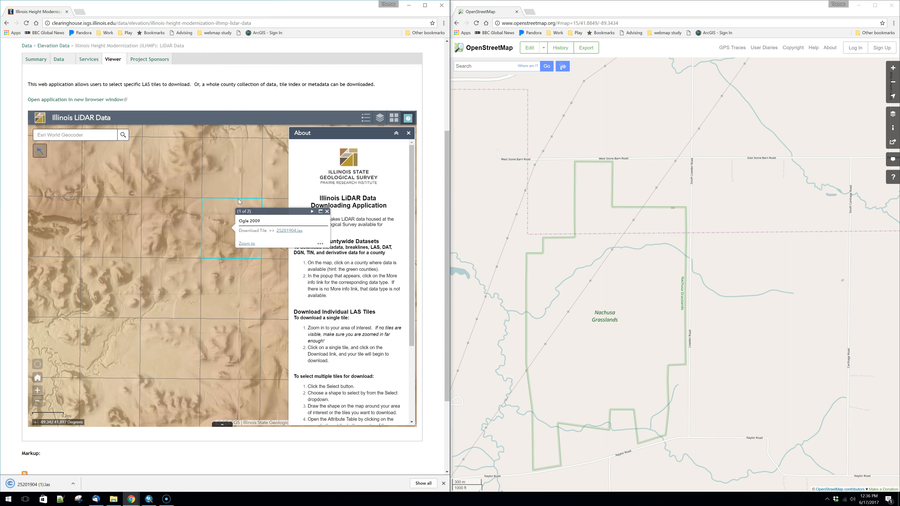
# - Download the next three Ogle 2009 tiles westward in the same row, 25181904.las, 25161904.las and 25141904.las, into the nachusa2 folder
pyautogui.click(178, 227)
pyautogui.click(244, 231)
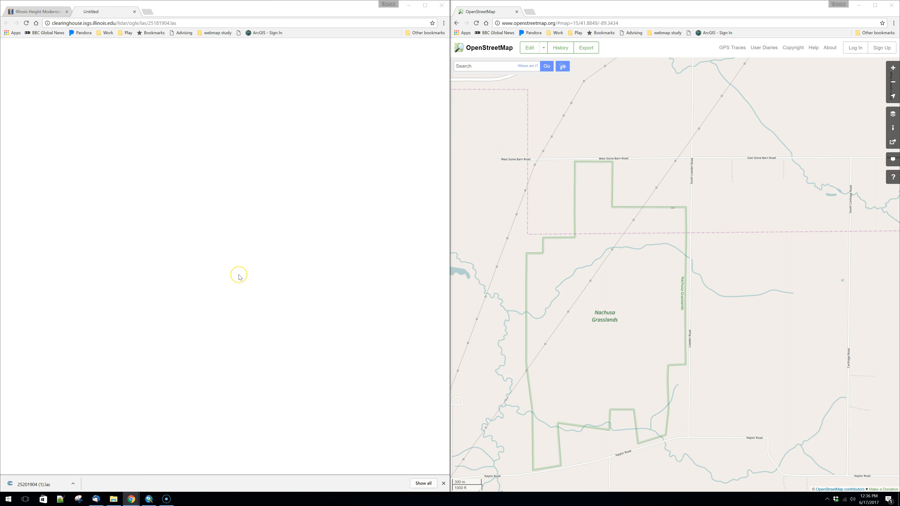
pyautogui.click(223, 200)
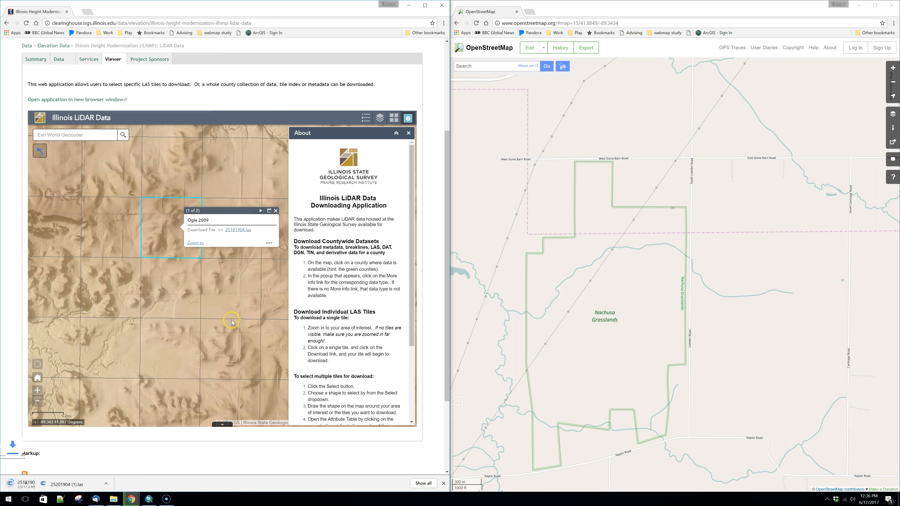
pyautogui.click(105, 230)
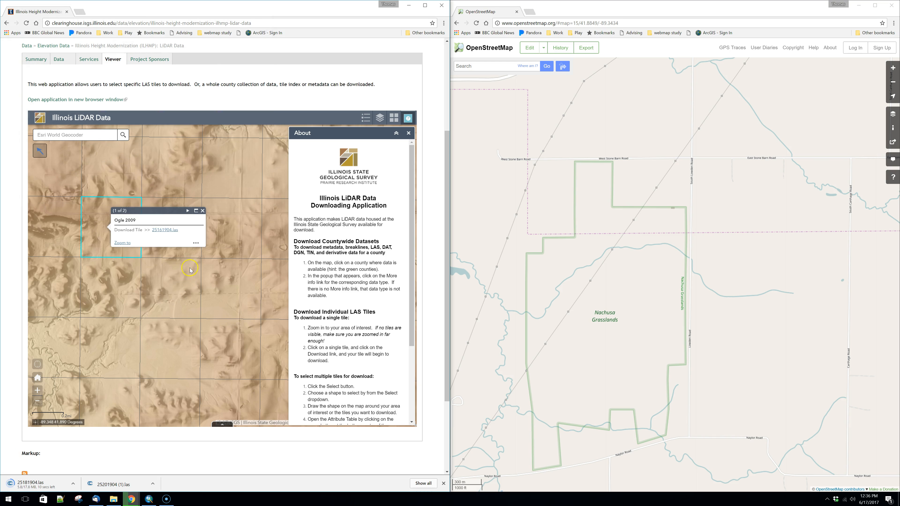
pyautogui.click(170, 231)
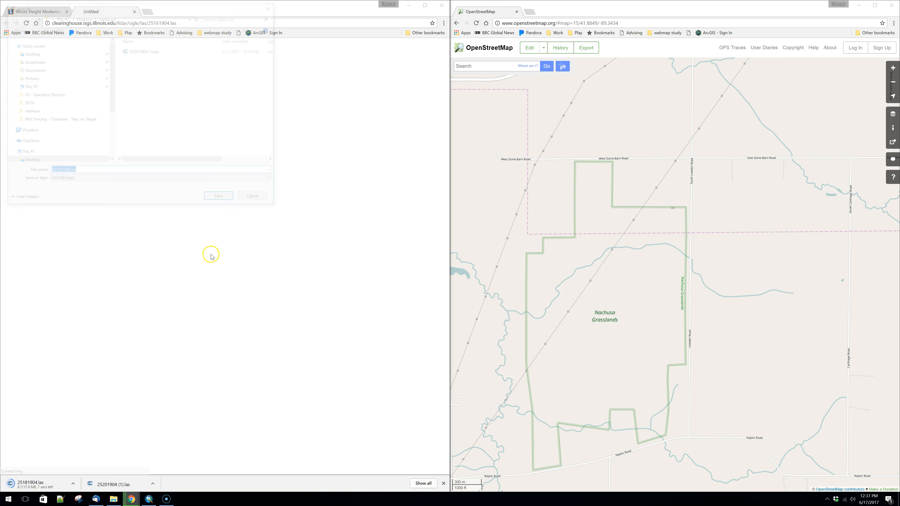
pyautogui.click(228, 201)
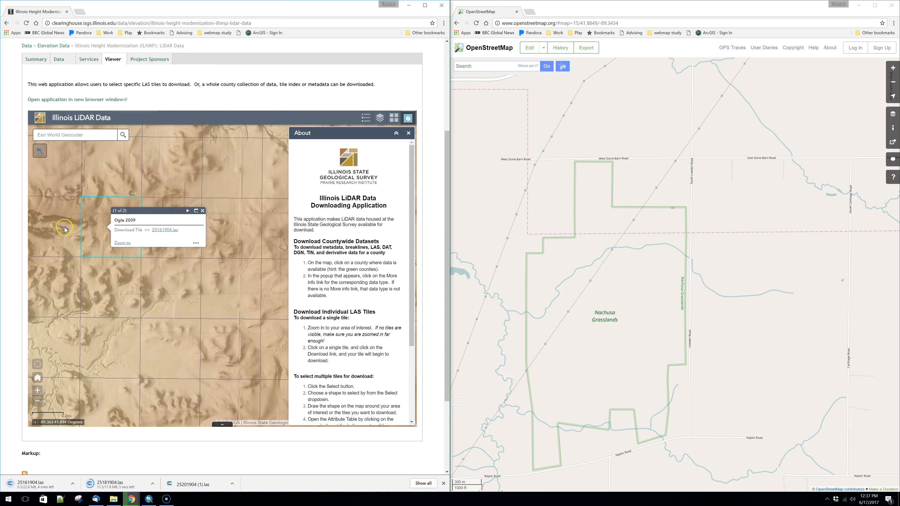
pyautogui.click(107, 270)
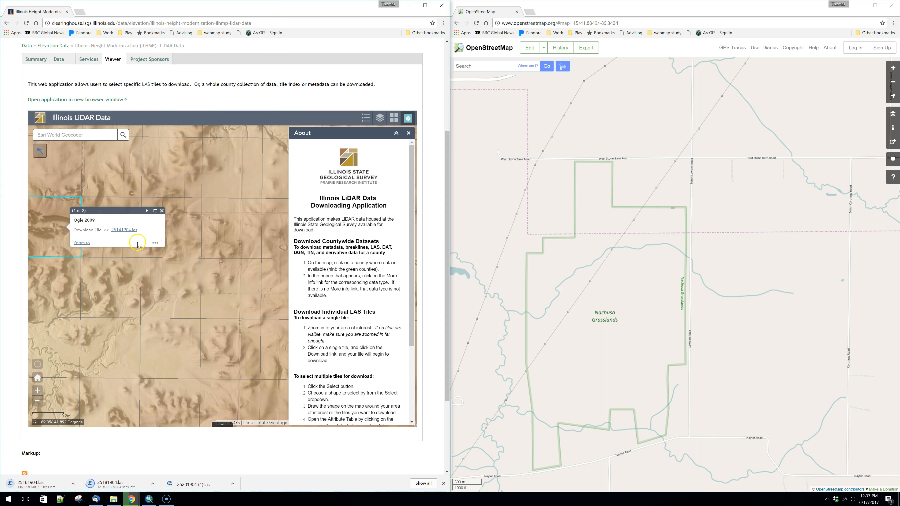
pyautogui.click(125, 231)
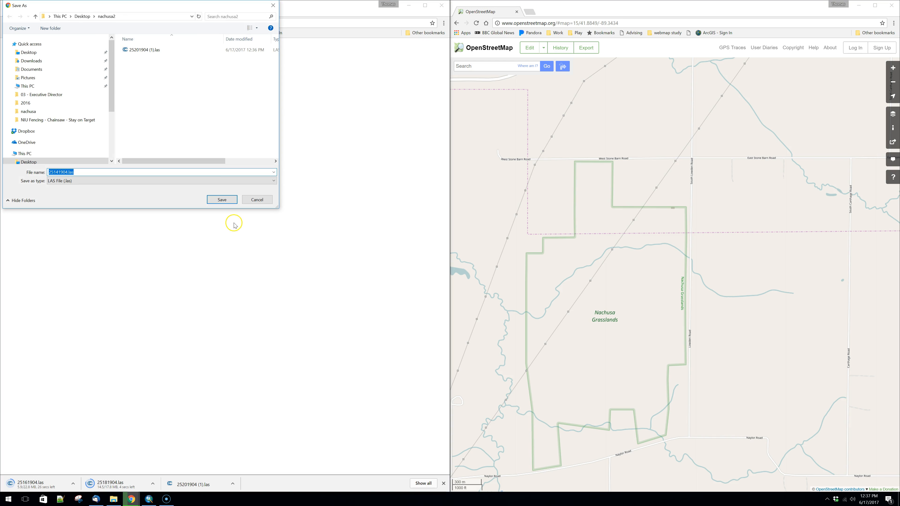
pyautogui.click(229, 202)
# - Examine the selected tile row and the rows to the south, comparing them with the Nachusa Grasslands boundary on OpenStreetMap
pyautogui.click(225, 226)
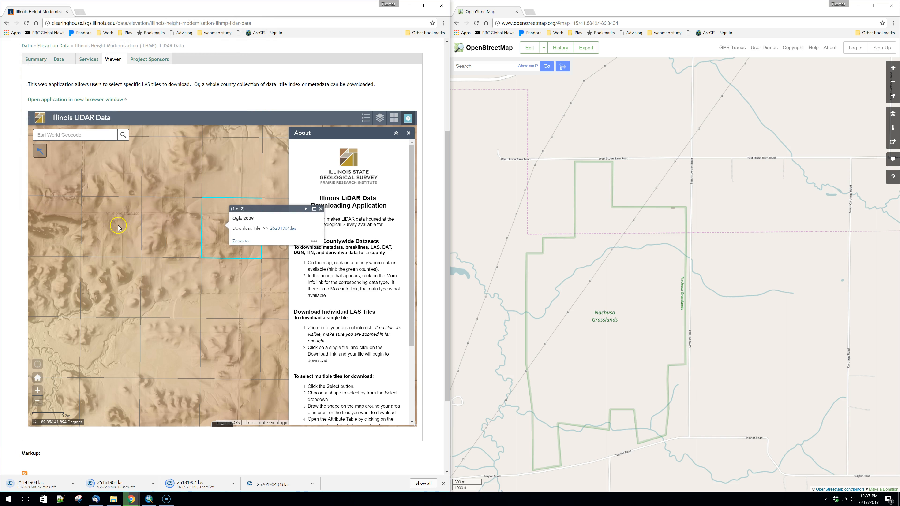
pyautogui.click(76, 226)
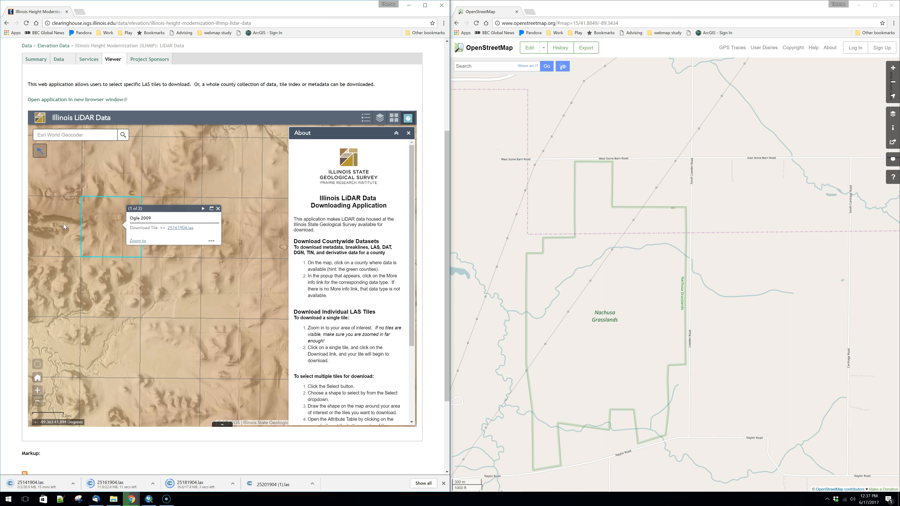
pyautogui.click(65, 226)
pyautogui.moveTo(143, 352); pyautogui.dragTo(173, 214)
pyautogui.moveTo(238, 355); pyautogui.dragTo(211, 282)
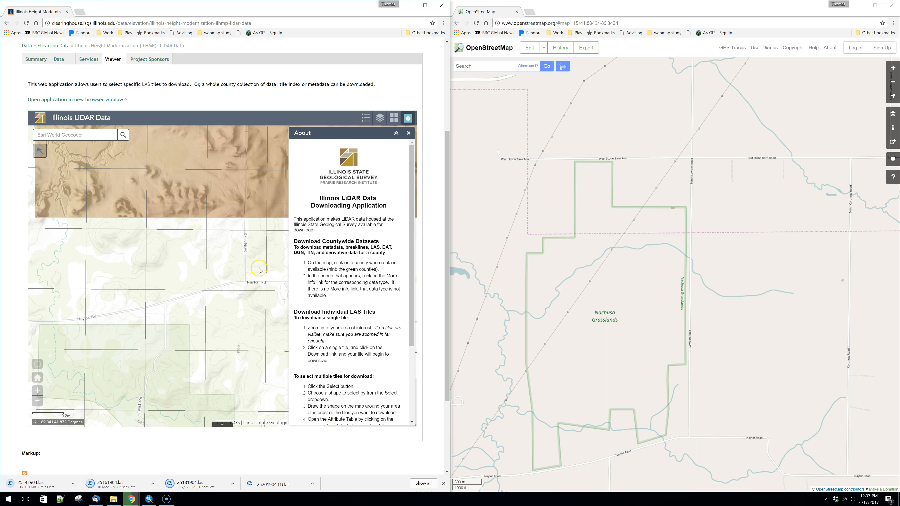
pyautogui.moveTo(674, 396); pyautogui.dragTo(669, 355)
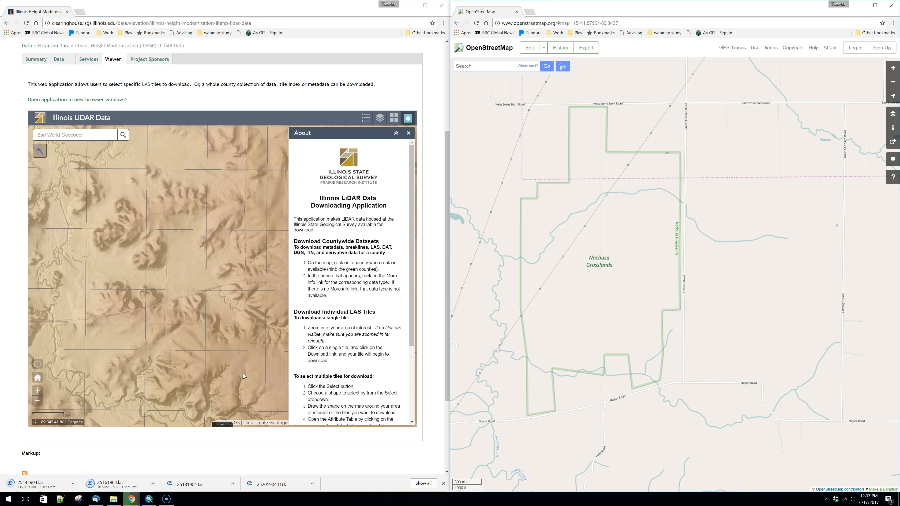
pyautogui.click(149, 316)
pyautogui.moveTo(247, 292); pyautogui.dragTo(250, 340)
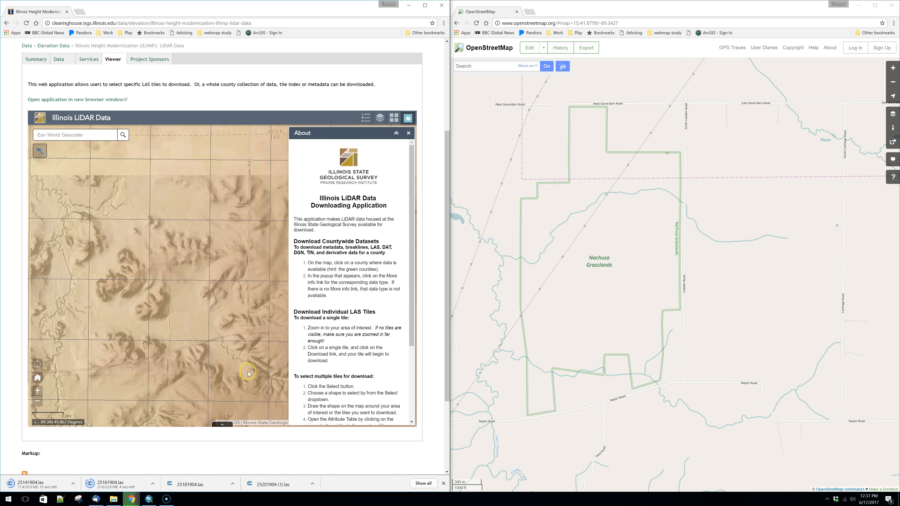
pyautogui.moveTo(246, 368); pyautogui.dragTo(242, 387)
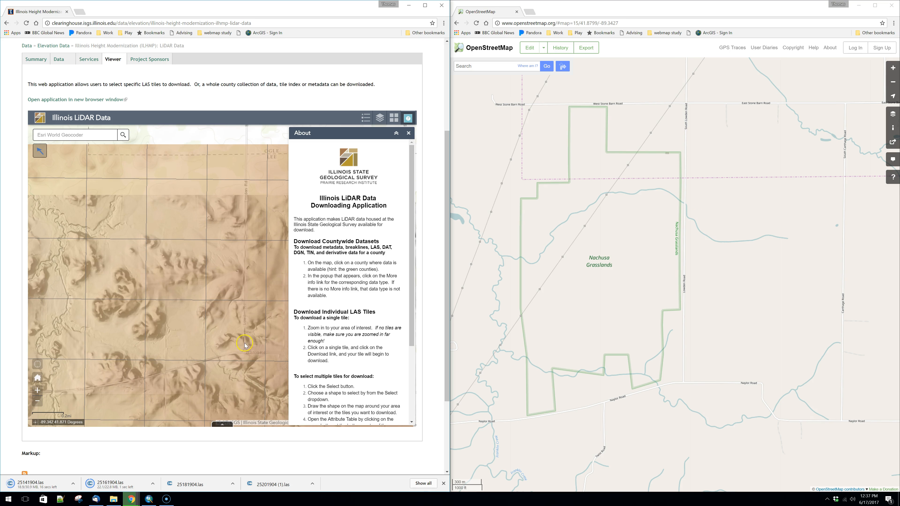
pyautogui.moveTo(244, 147); pyautogui.dragTo(251, 246)
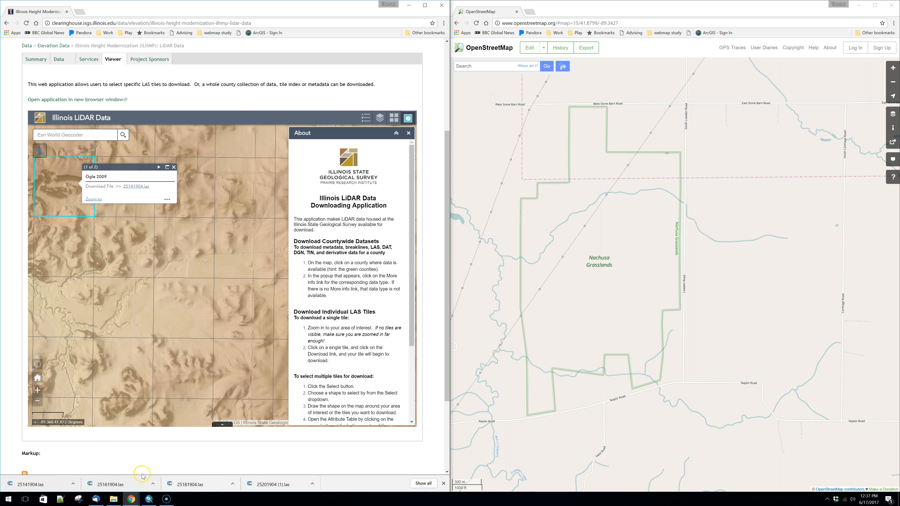
# - Minimize the browser and ArcMap windows and open the nachusa folder from the desktop
pyautogui.click(410, 7)
pyautogui.click(859, 5)
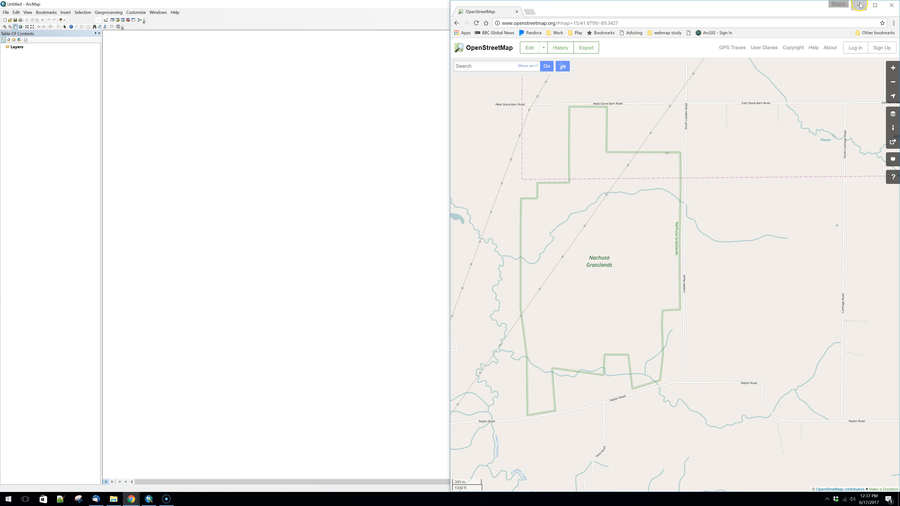
pyautogui.click(515, 7)
pyautogui.click(859, 4)
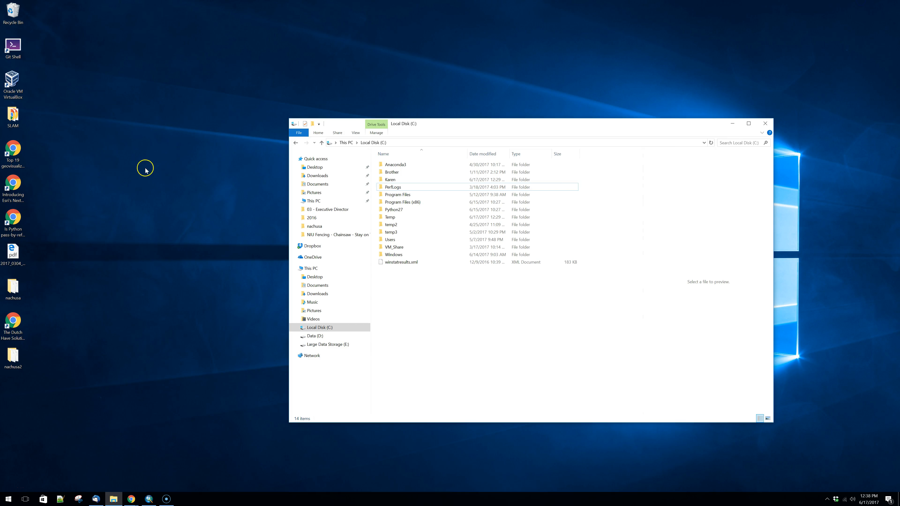
pyautogui.click(12, 294)
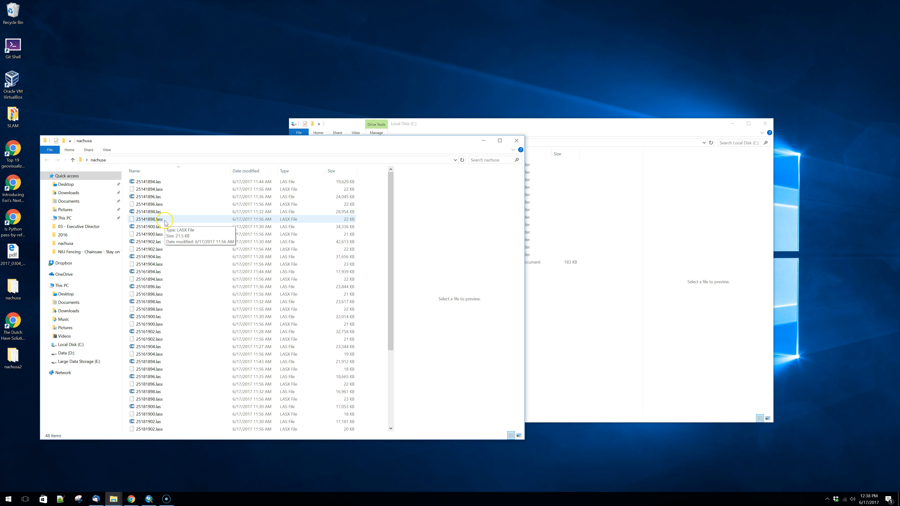
# - Sort the nachusa folder by file type, delete all the LASX files and select all the LAS tiles
pyautogui.click(161, 171)
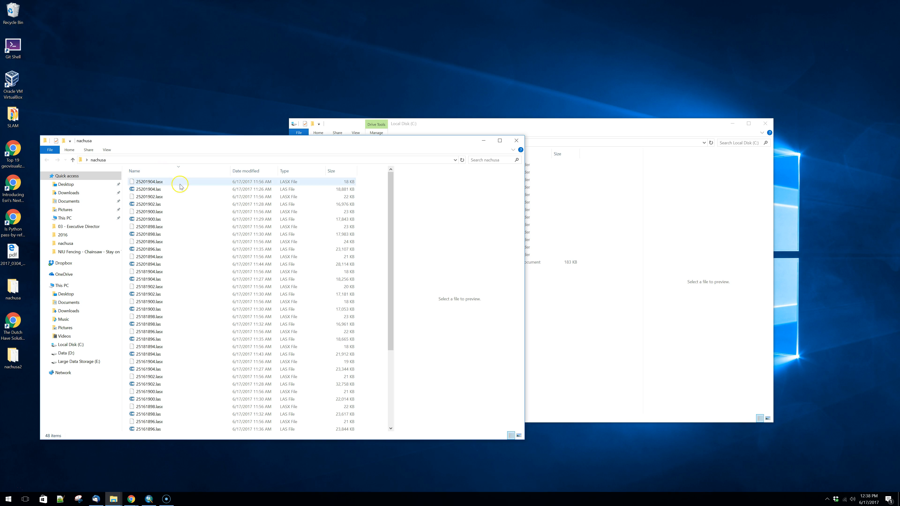
pyautogui.click(287, 171)
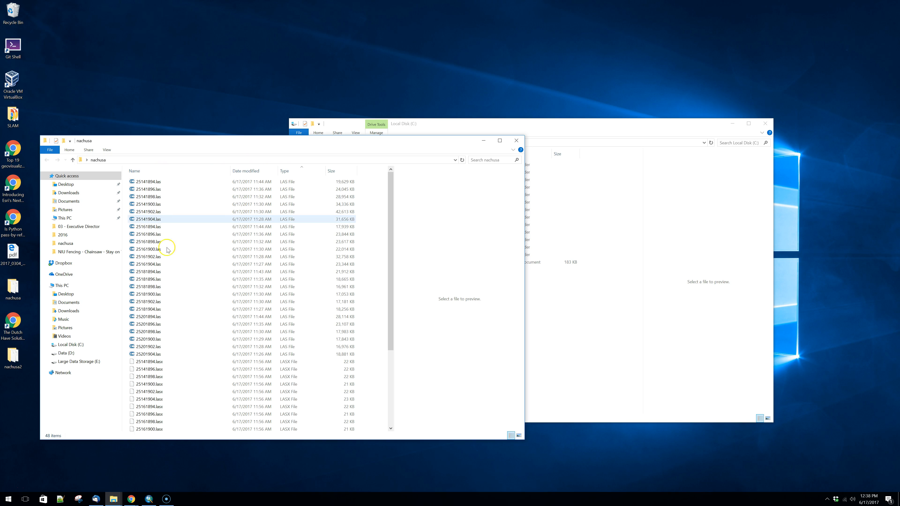
pyautogui.click(156, 323)
pyautogui.scroll(-3, 158, 330)
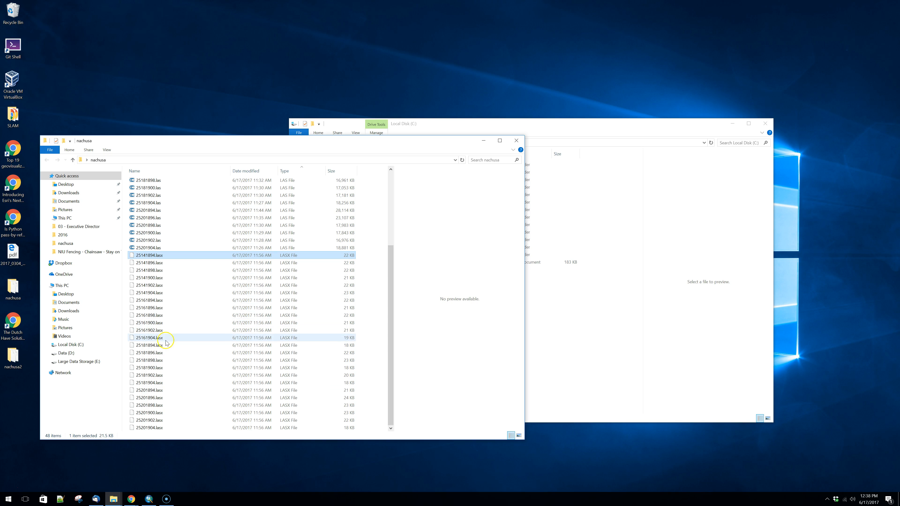
pyautogui.keyDown('shift'); pyautogui.click(151, 428); pyautogui.keyUp('shift')
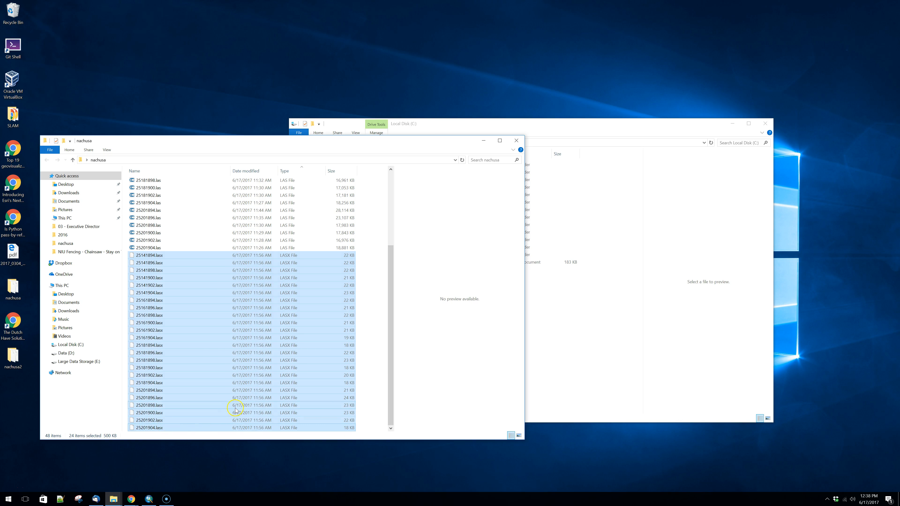
pyautogui.press('Delete')
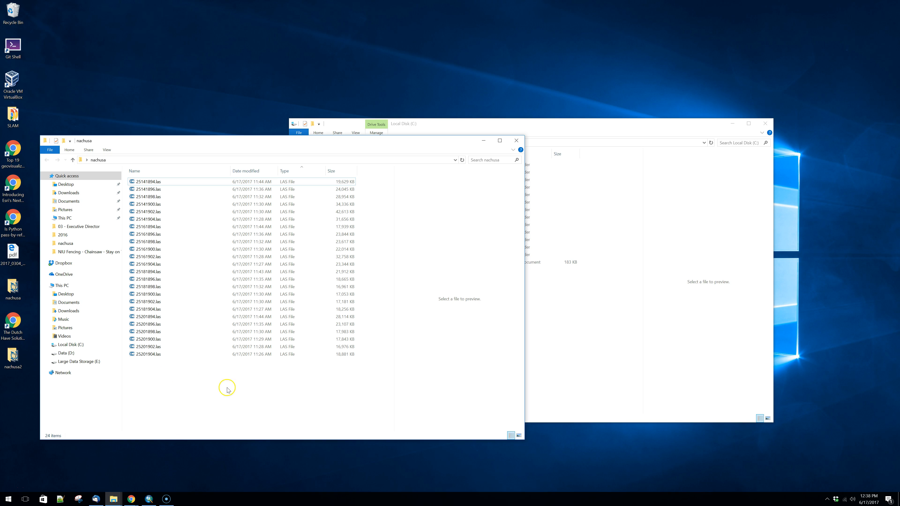
pyautogui.click(155, 181)
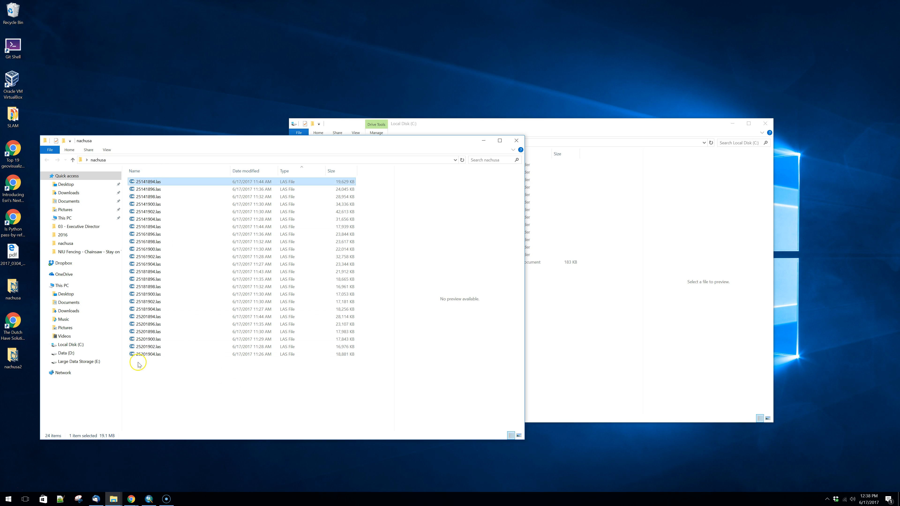
pyautogui.keyDown('shift'); pyautogui.click(150, 355); pyautogui.keyUp('shift')
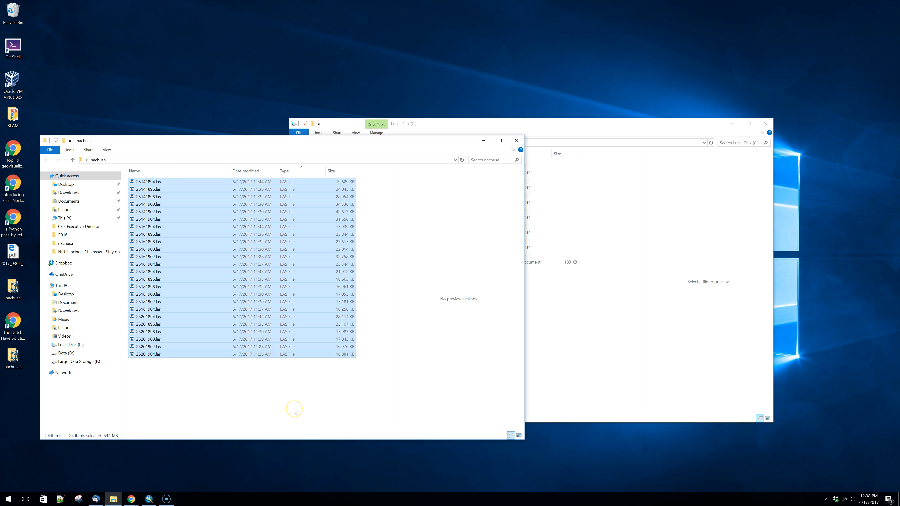
# - Switch to ArcMap, search for "las" and open the Create LAS Dataset (Data Management) tool
pyautogui.click(148, 499)
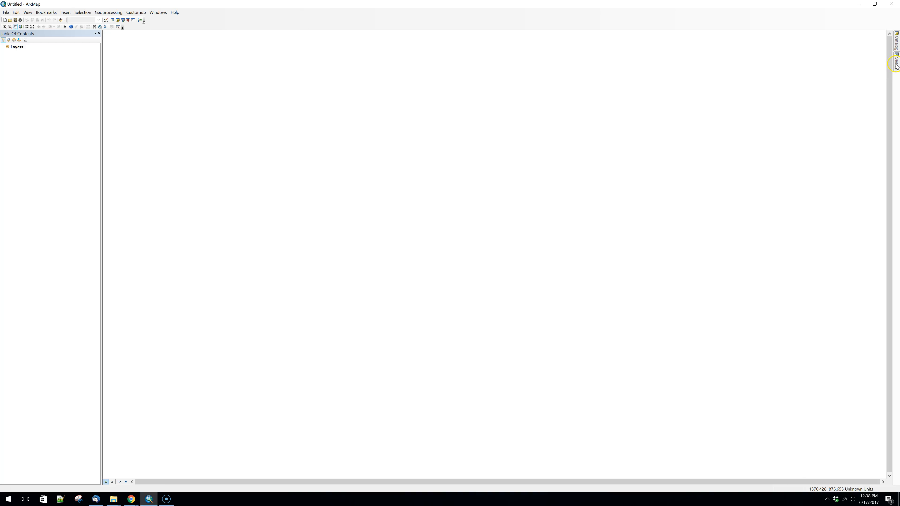
pyautogui.click(897, 63)
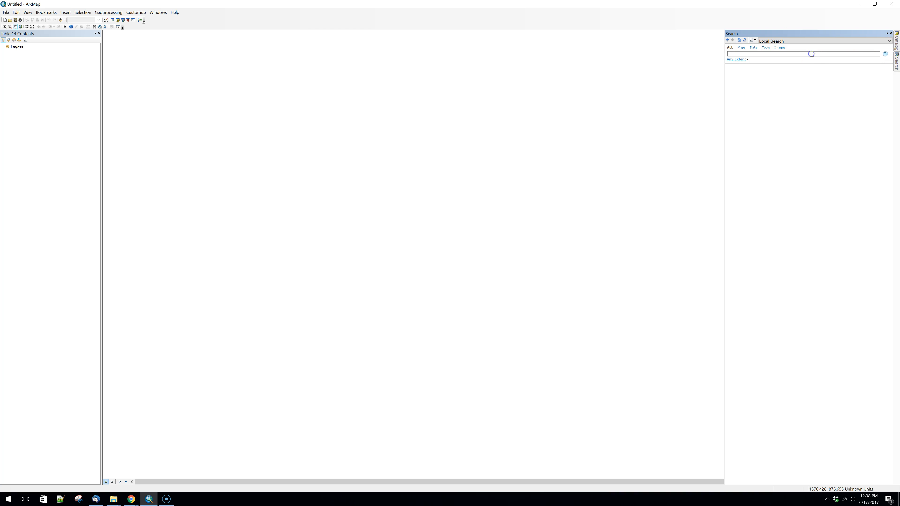
pyautogui.write('las')
pyautogui.press('Return')
pyautogui.hotkey('alt', 'Tab')
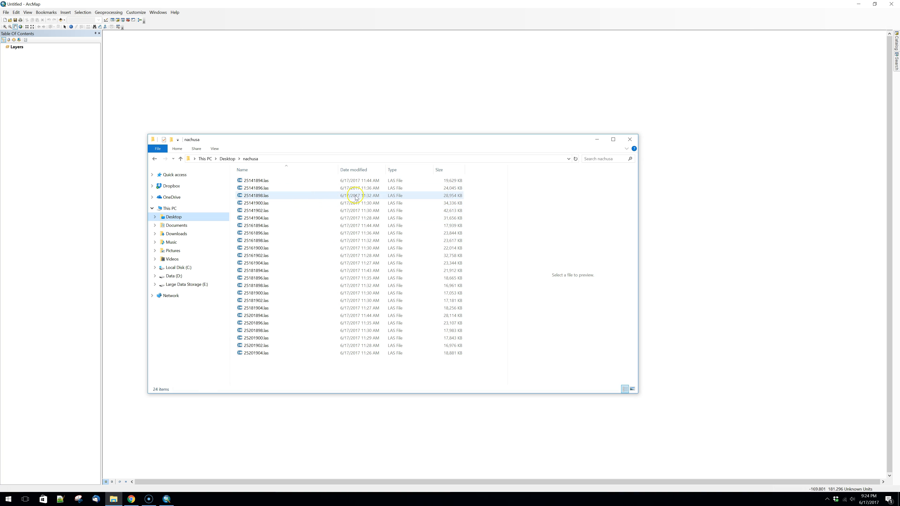
pyautogui.click(896, 53)
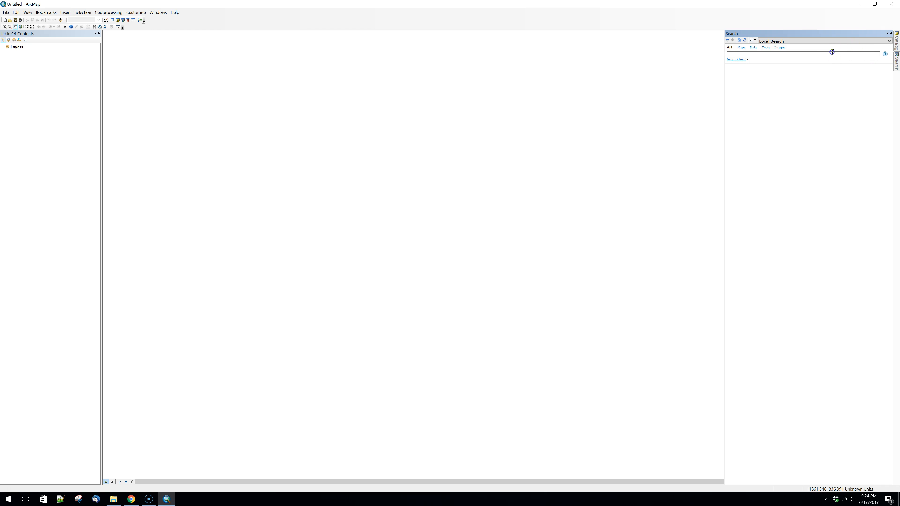
pyautogui.press('Return')
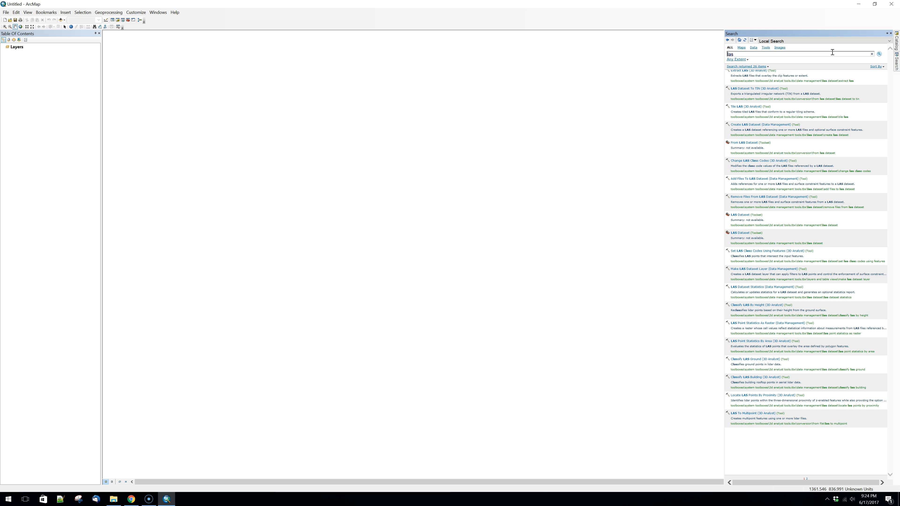
pyautogui.click(752, 88)
pyautogui.click(758, 125)
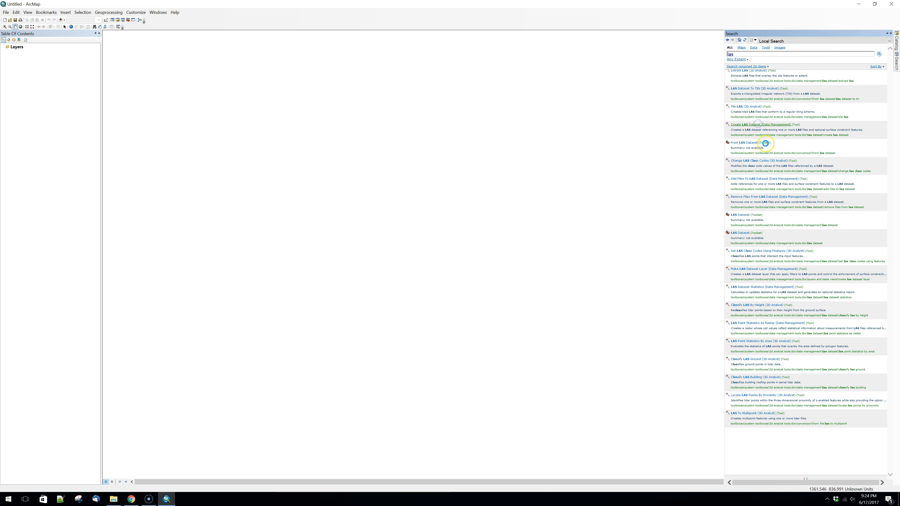
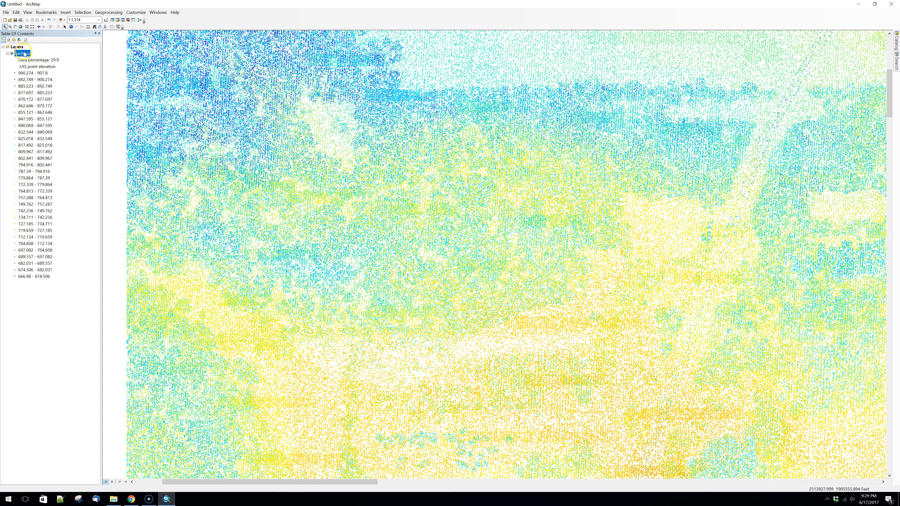
# - Review the nachusa layer's symbology and point display properties without changing them, and inspect the LAS points more closely
pyautogui.click(60, 132)
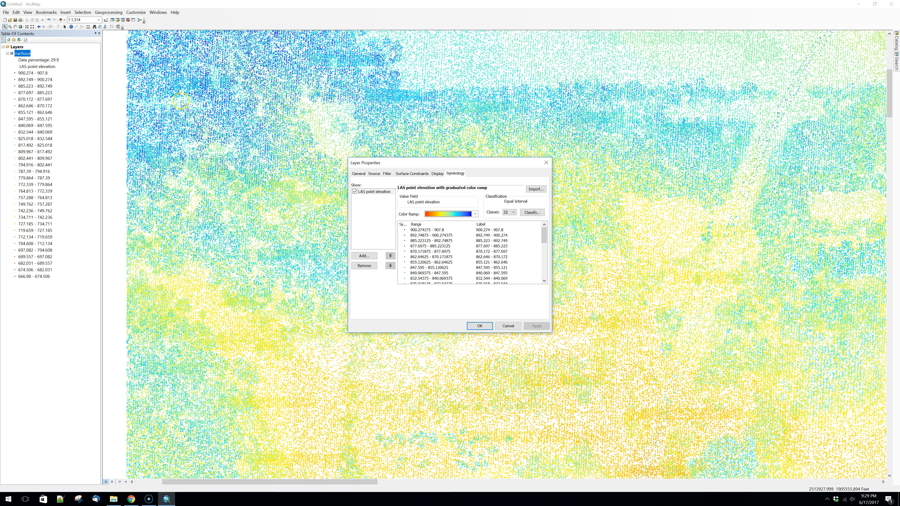
pyautogui.click(438, 173)
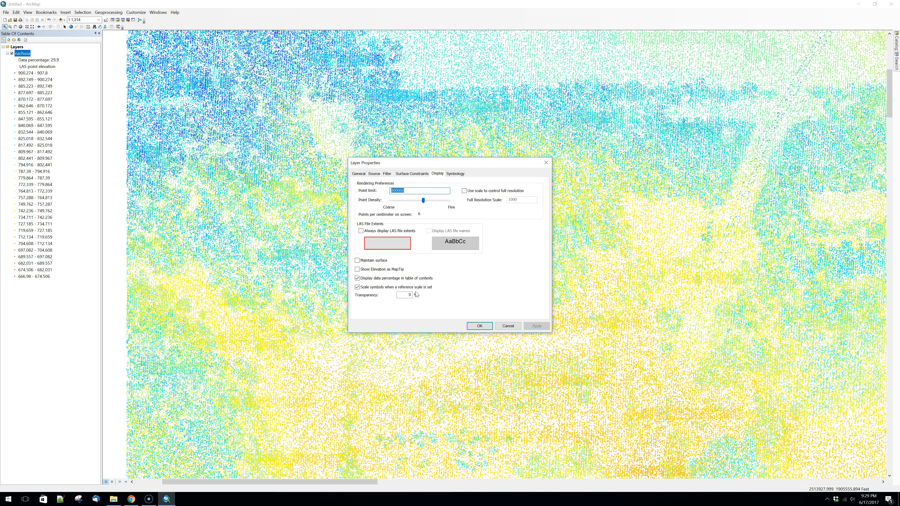
pyautogui.click(507, 326)
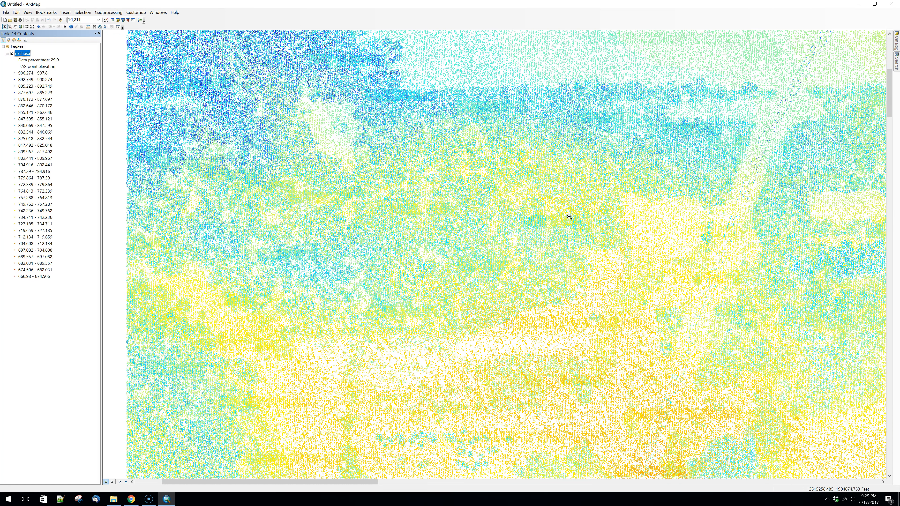
pyautogui.click(526, 194)
pyautogui.click(535, 218)
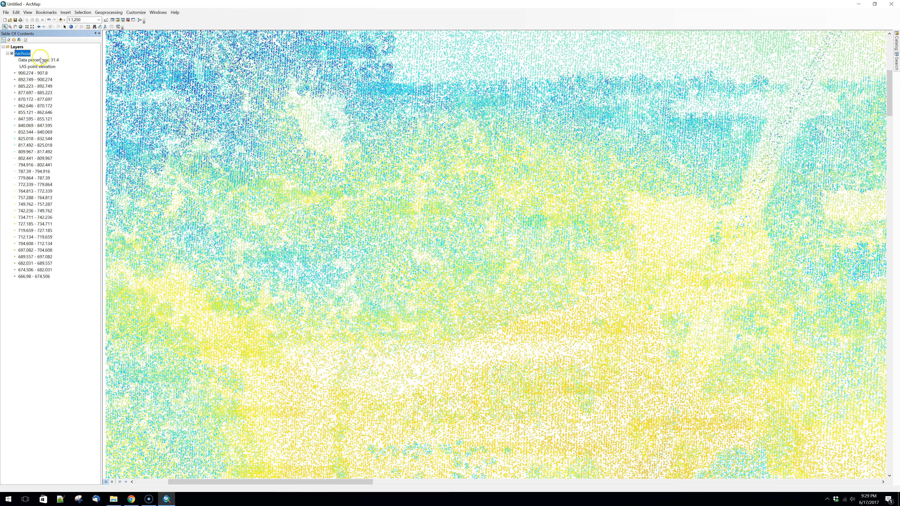
# - Examine how the LAS points draw across broader map scales and close up near the dataset's northwest corner
pyautogui.click(31, 26)
pyautogui.click(32, 27)
pyautogui.click(32, 27)
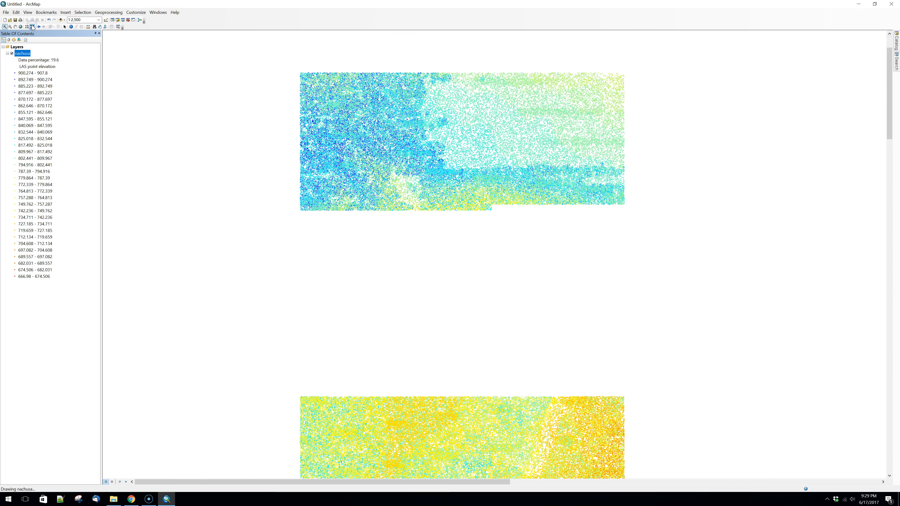
pyautogui.click(32, 26)
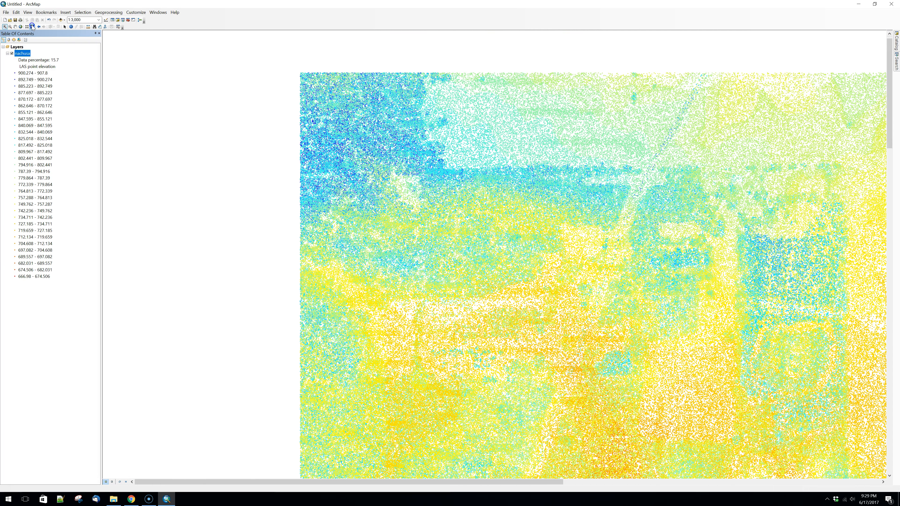
pyautogui.click(32, 26)
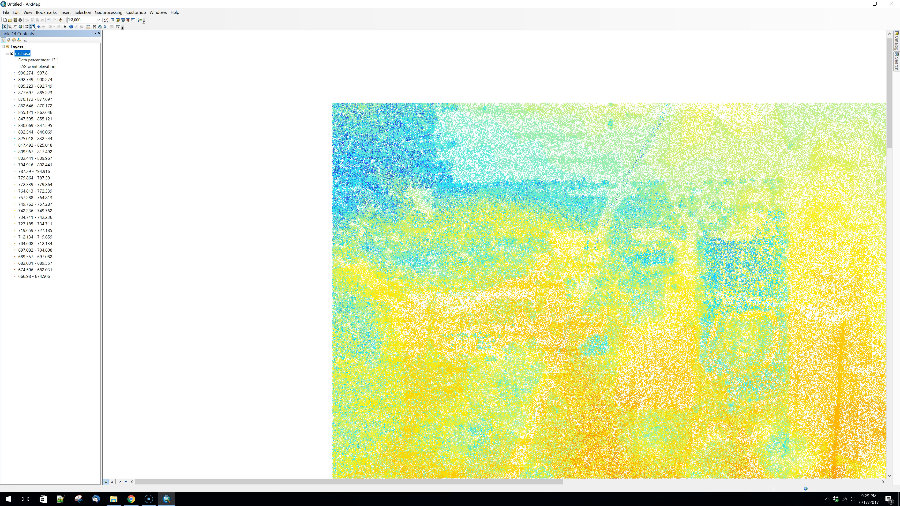
pyautogui.click(32, 27)
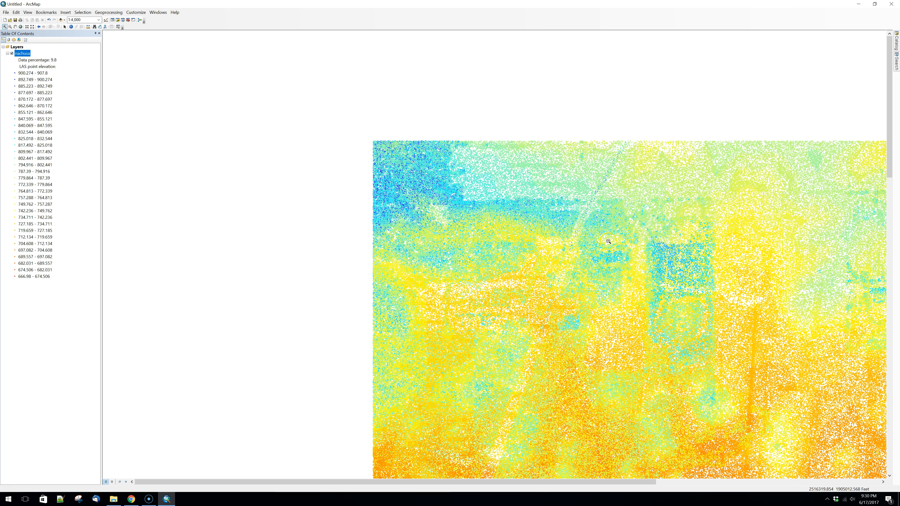
pyautogui.moveTo(404, 160); pyautogui.dragTo(415, 178)
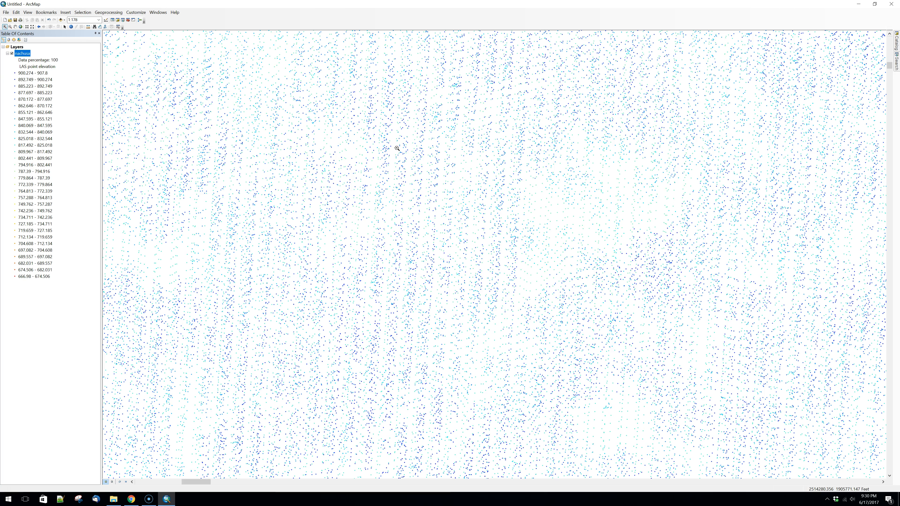
# - Check the LAS point count in the nachusa layer's source properties without changing anything
pyautogui.rightClick(25, 53)
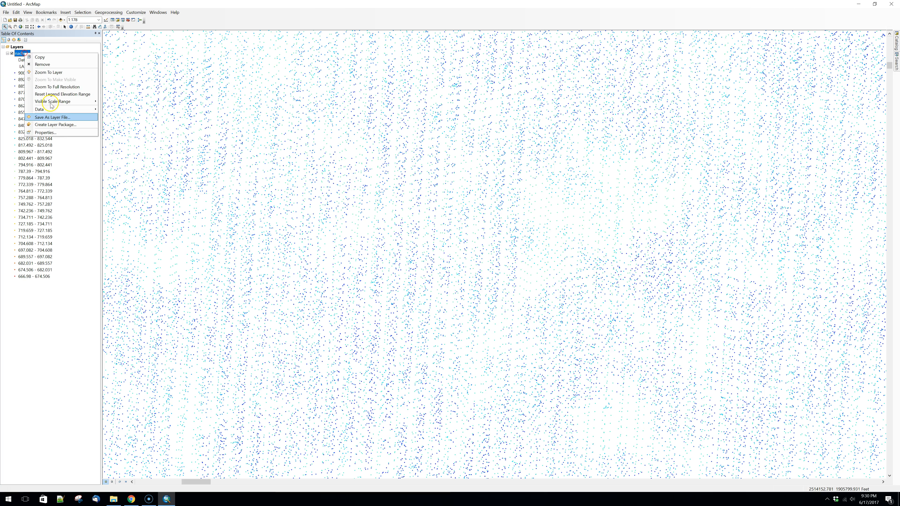
pyautogui.click(53, 133)
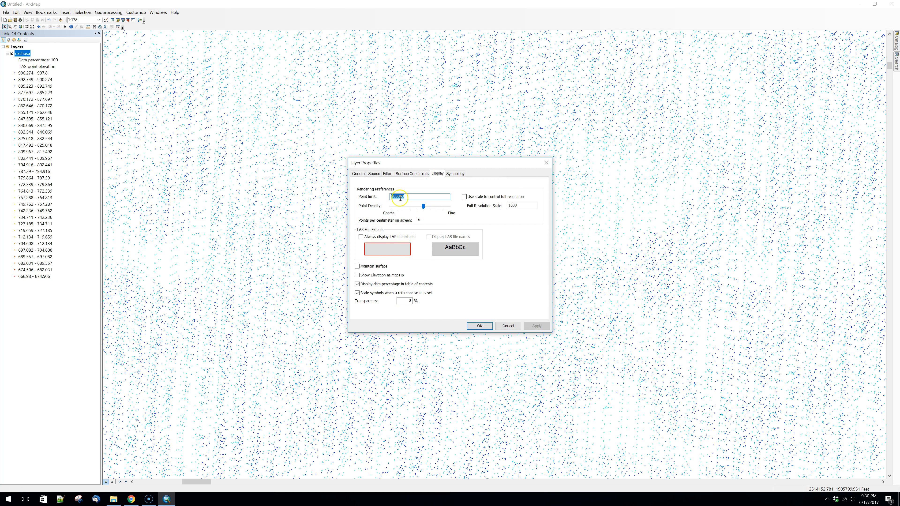
pyautogui.click(359, 173)
pyautogui.click(374, 174)
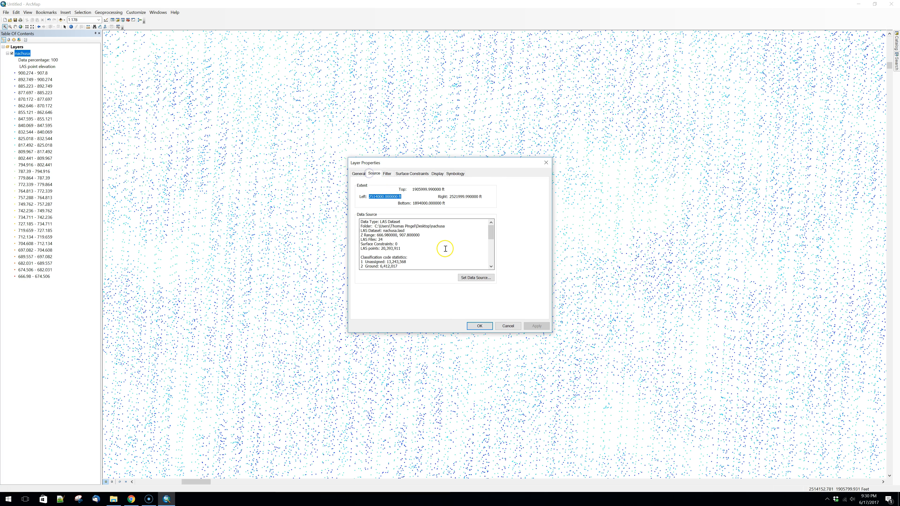
pyautogui.moveTo(403, 248); pyautogui.dragTo(382, 249)
pyautogui.click(509, 326)
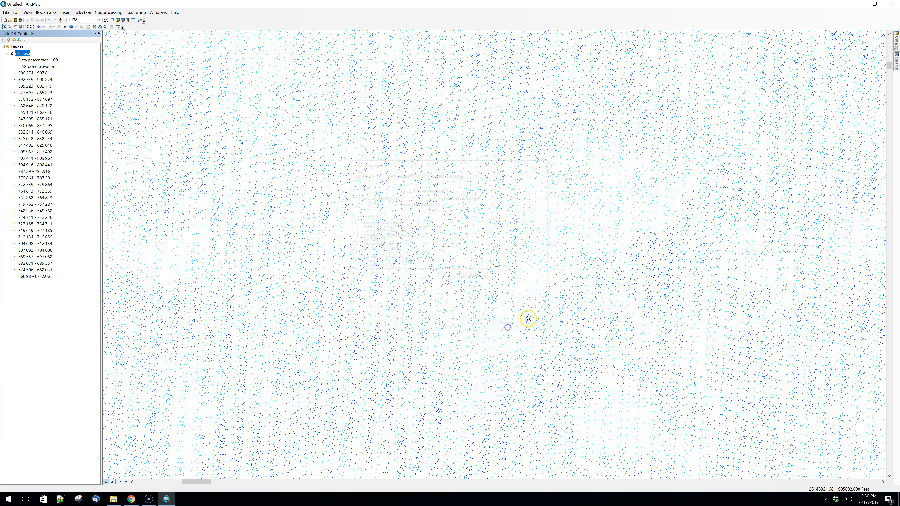
# - Inspect individual points up close, return to the full extent, and review the nachusa layer's surface constraints and display properties without changing them
pyautogui.moveTo(346, 157); pyautogui.dragTo(381, 192)
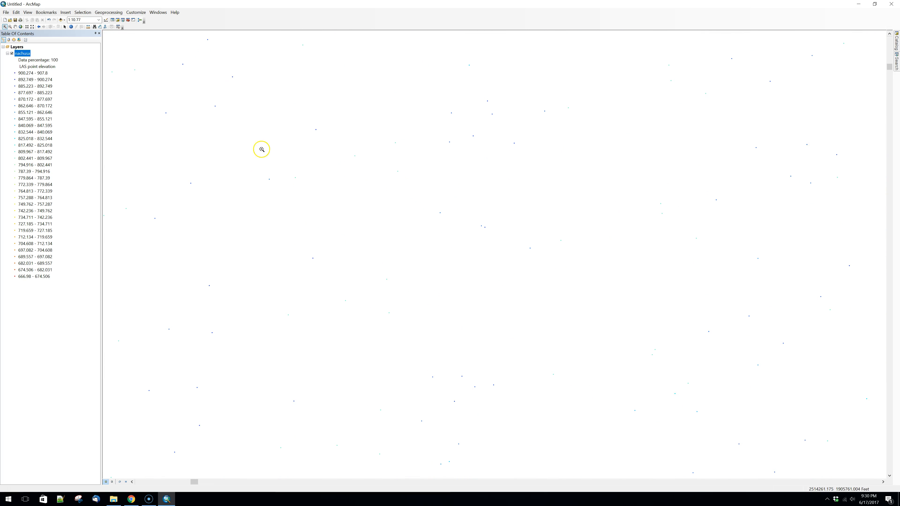
pyautogui.click(31, 27)
pyautogui.click(21, 27)
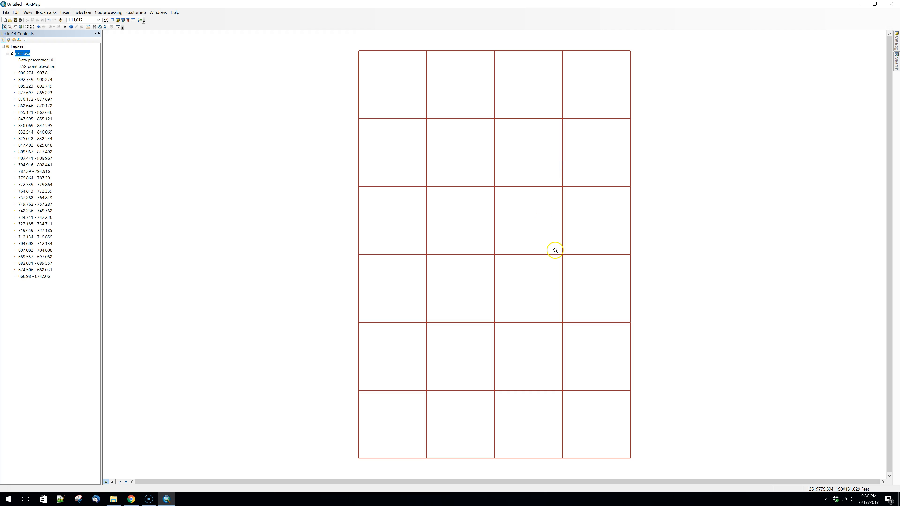
pyautogui.rightClick(17, 54)
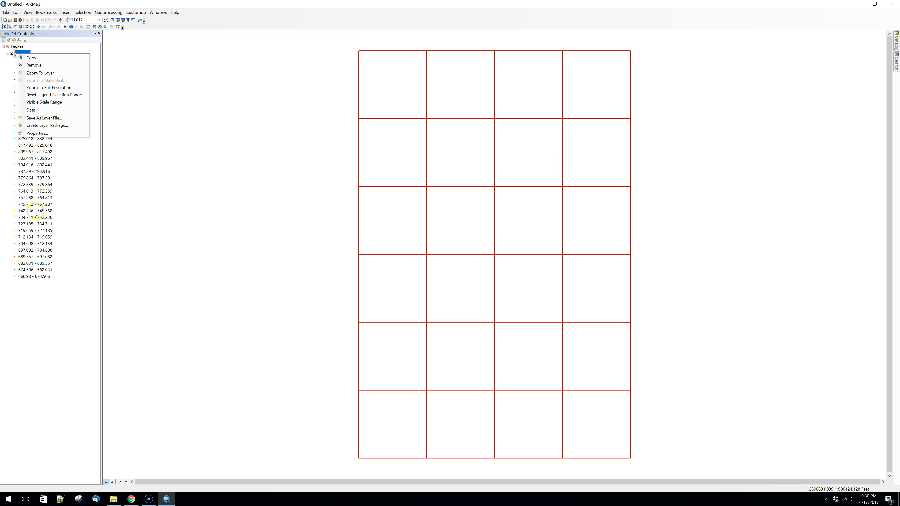
pyautogui.click(37, 133)
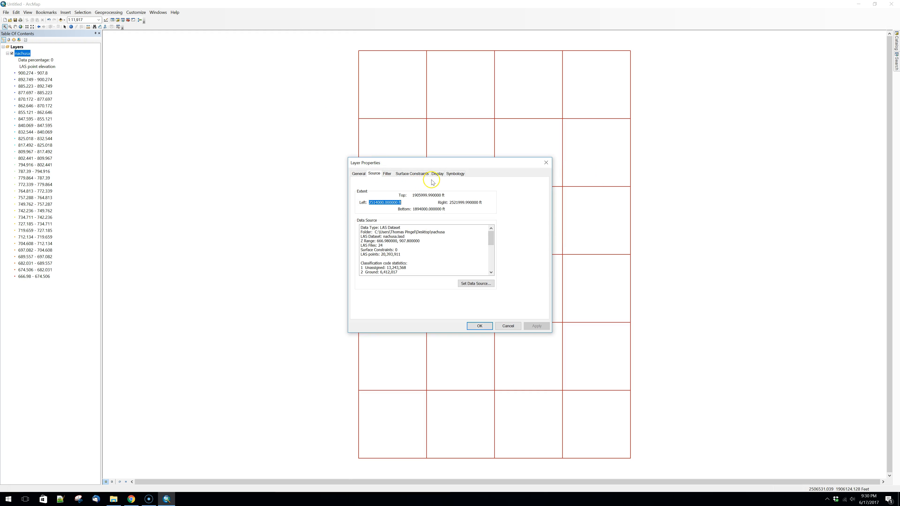
pyautogui.click(456, 174)
pyautogui.click(408, 174)
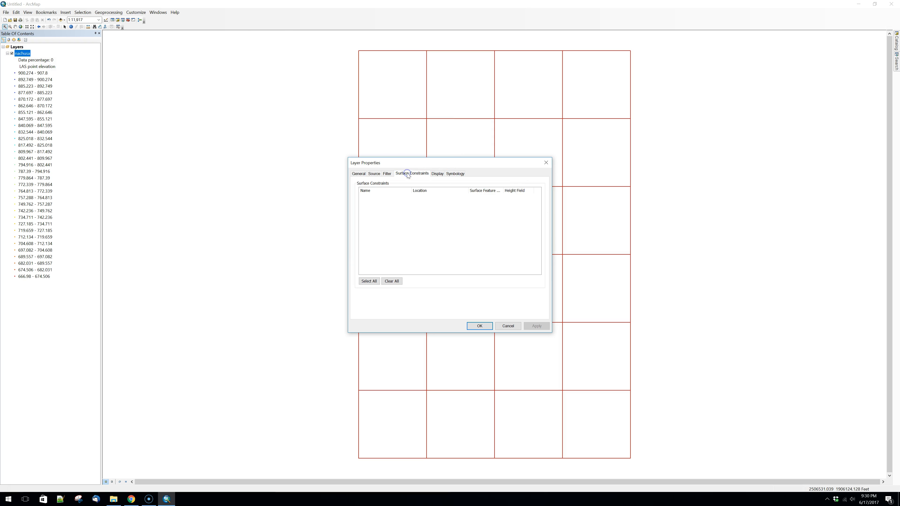
pyautogui.click(437, 174)
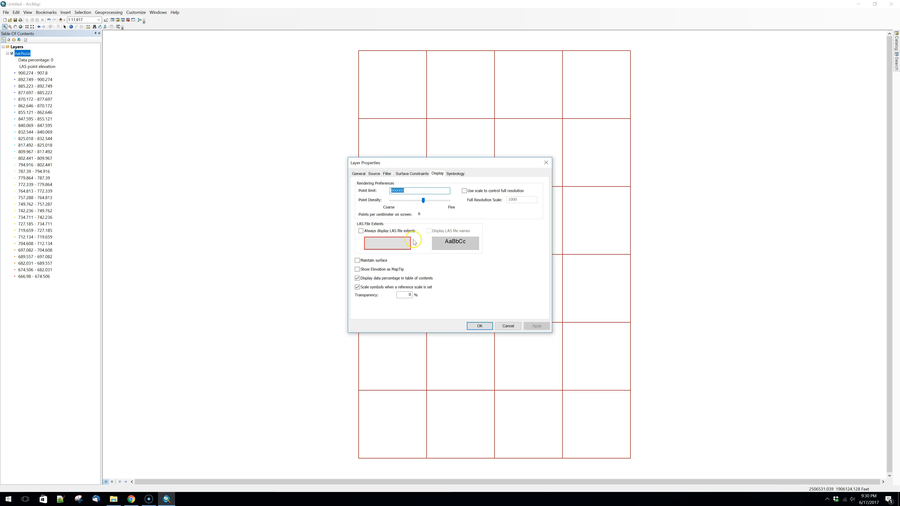
pyautogui.click(509, 326)
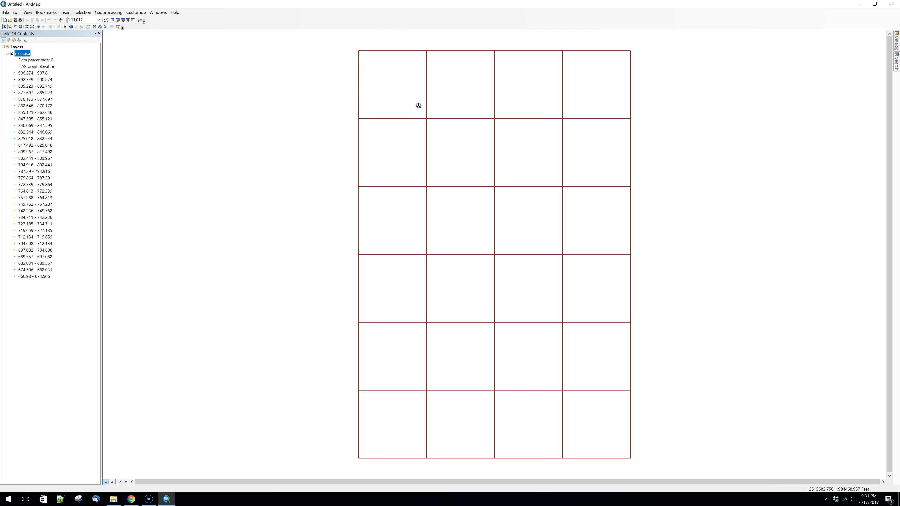
# - Examine the points in the northwest tile and review the nachusa layer's elevation symbology without changing it
pyautogui.moveTo(353, 53); pyautogui.dragTo(426, 116)
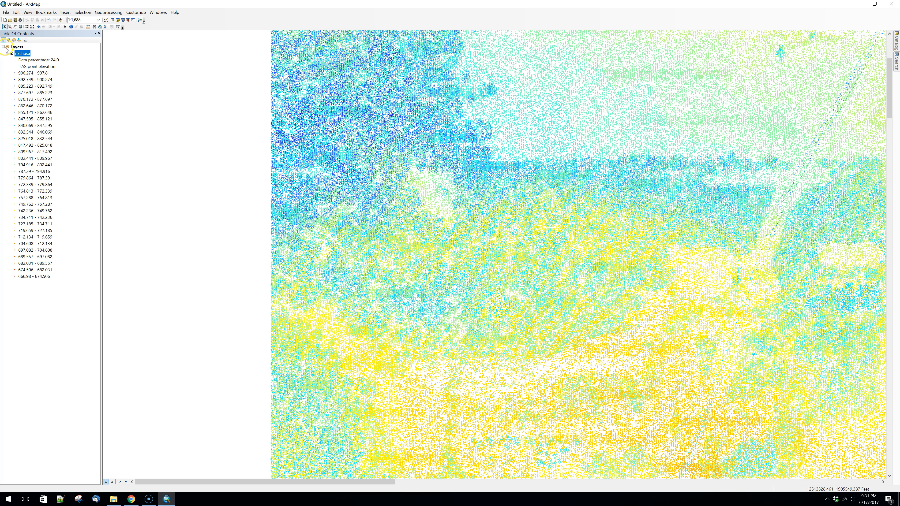
pyautogui.rightClick(22, 54)
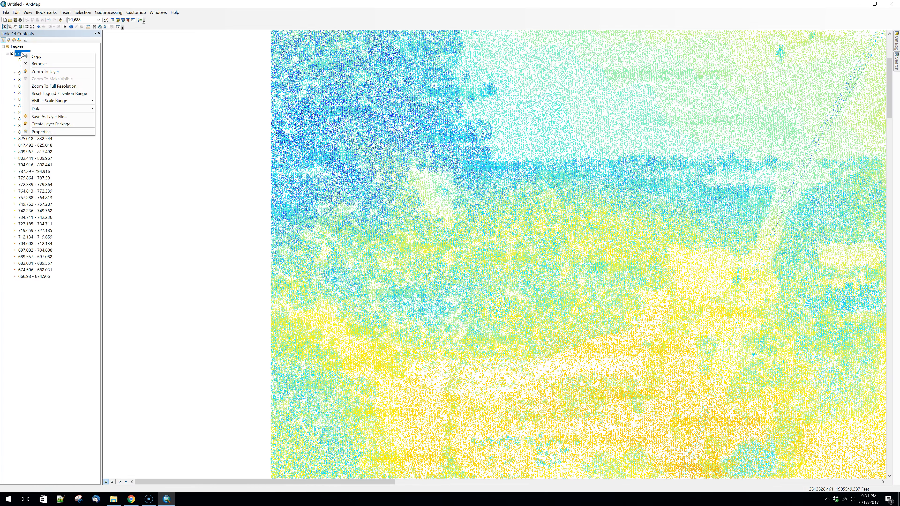
pyautogui.click(42, 132)
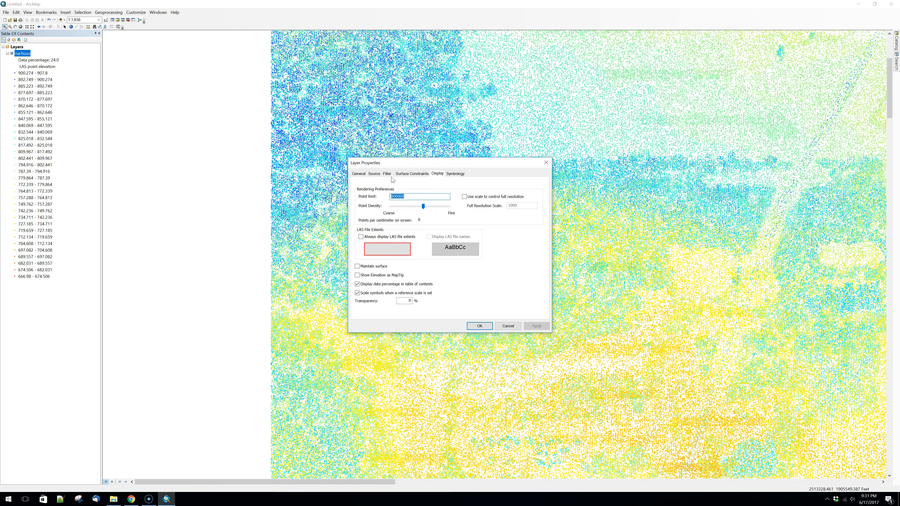
pyautogui.click(414, 163)
pyautogui.moveTo(414, 163); pyautogui.dragTo(282, 220)
pyautogui.click(282, 212)
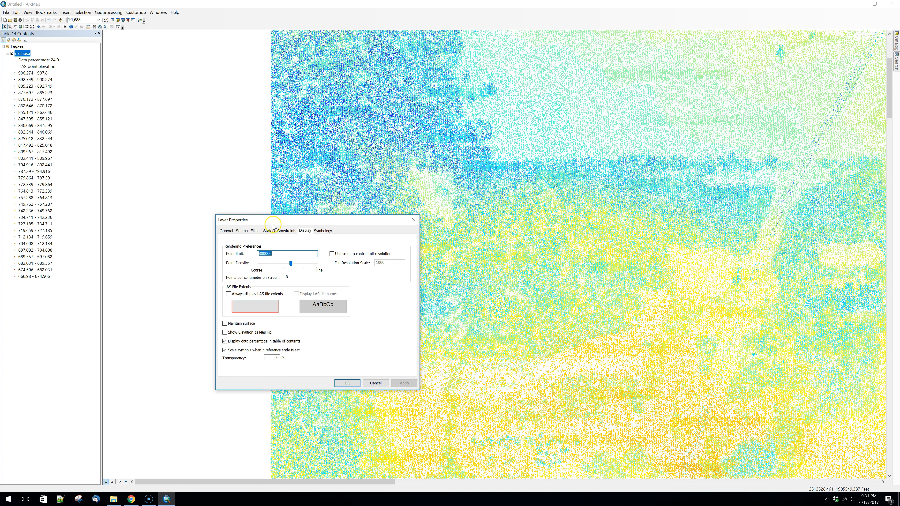
pyautogui.click(323, 231)
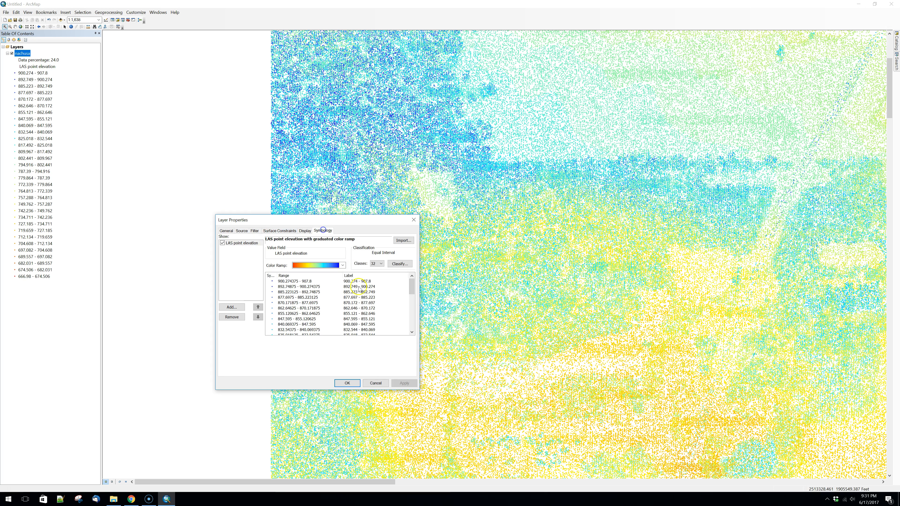
pyautogui.click(376, 383)
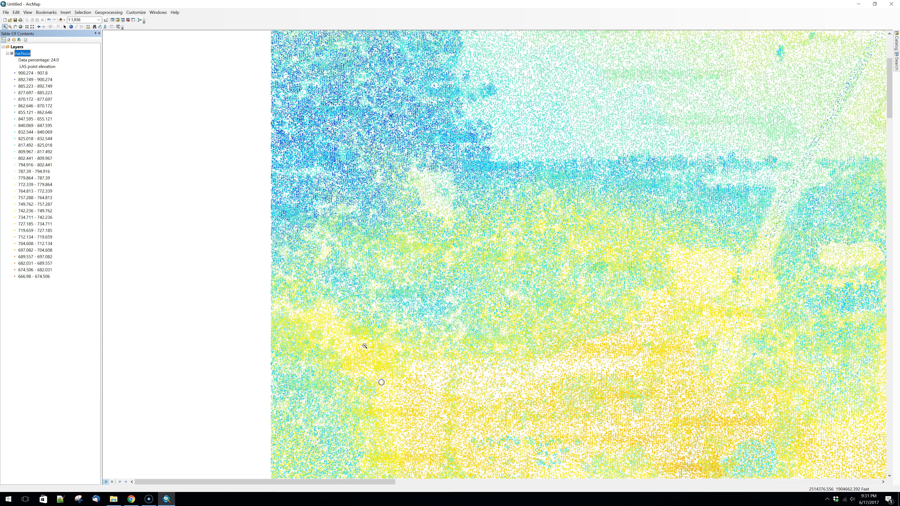
# - Filter the nachusa layer to show only points with classification code 2 Ground
pyautogui.rightClick(22, 54)
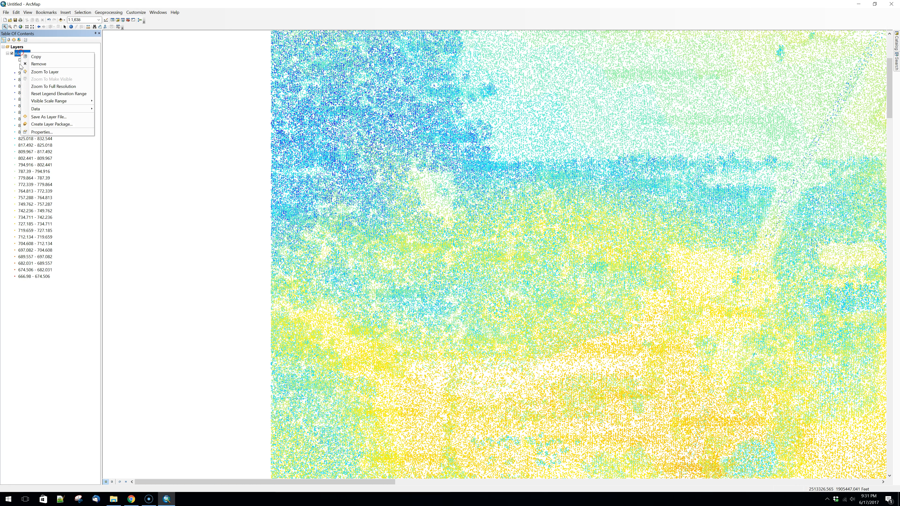
pyautogui.click(58, 136)
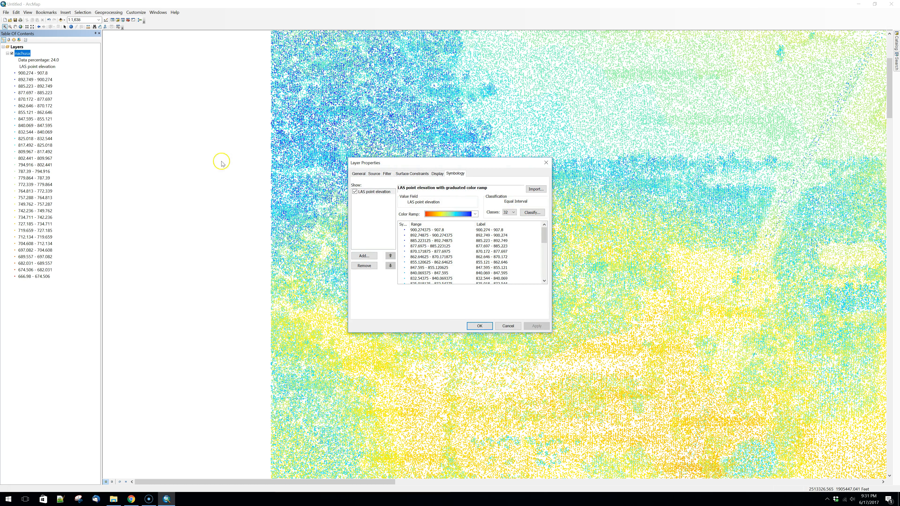
pyautogui.click(386, 174)
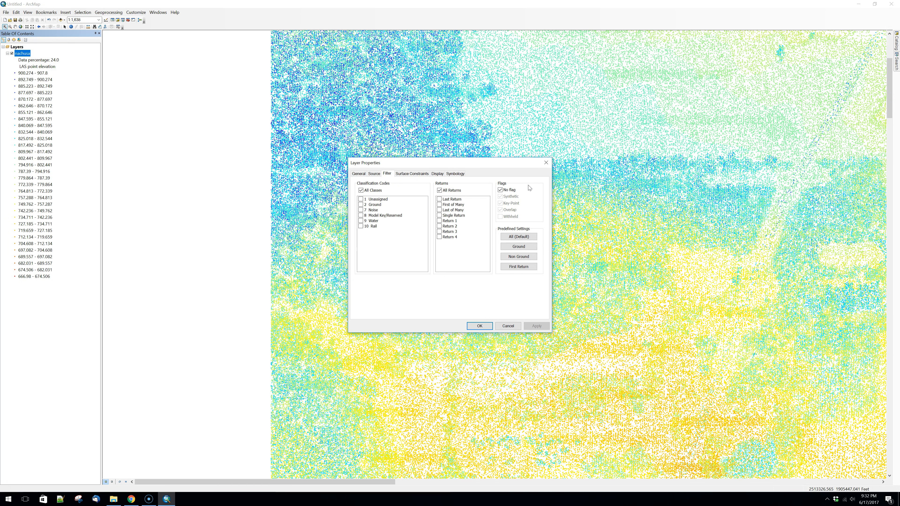
pyautogui.click(583, 206)
pyautogui.click(361, 205)
pyautogui.click(543, 326)
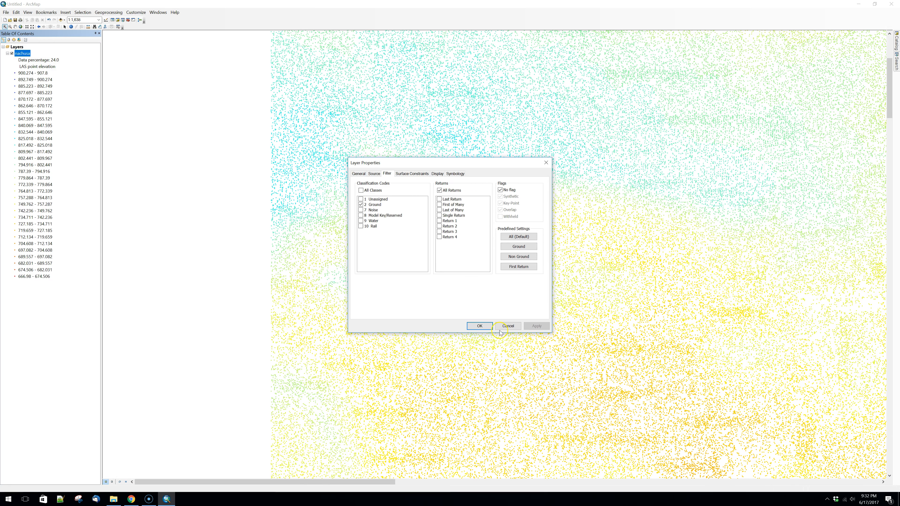
pyautogui.click(33, 26)
pyautogui.click(480, 326)
# - Examine the ground-only points across several tiles at a scale of 1:5,000
pyautogui.click(32, 27)
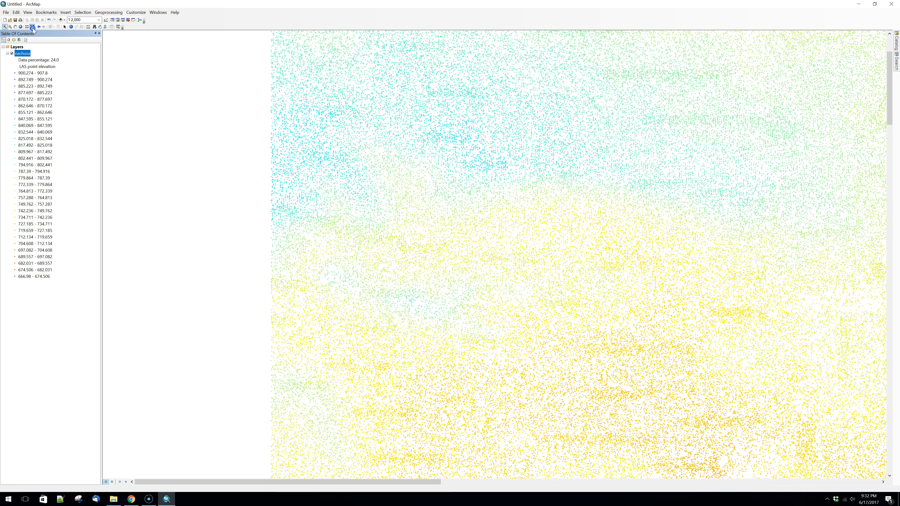
pyautogui.click(32, 27)
pyautogui.click(32, 27)
pyautogui.click(32, 27)
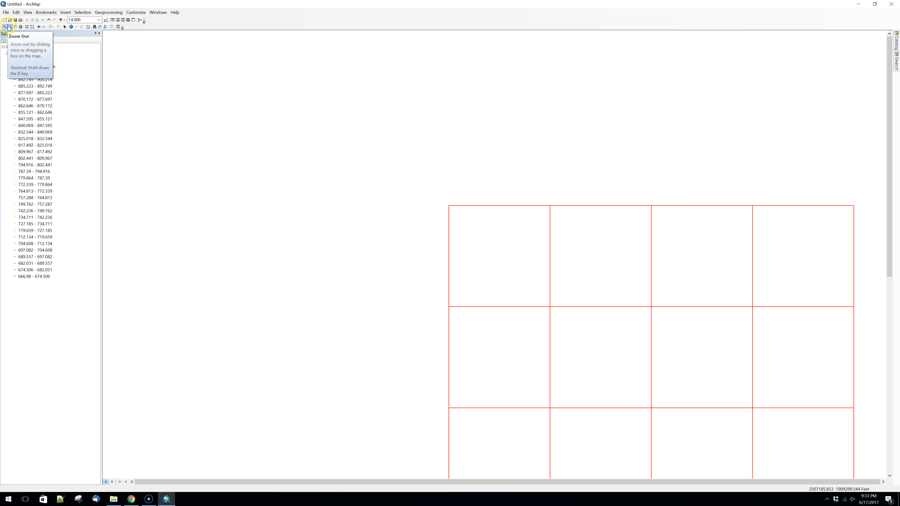
pyautogui.click(27, 27)
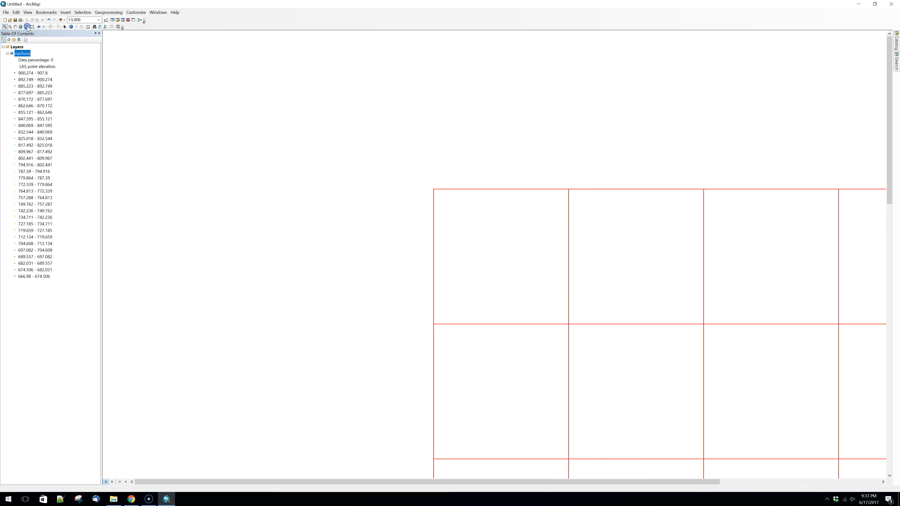
pyautogui.click(27, 27)
pyautogui.click(15, 26)
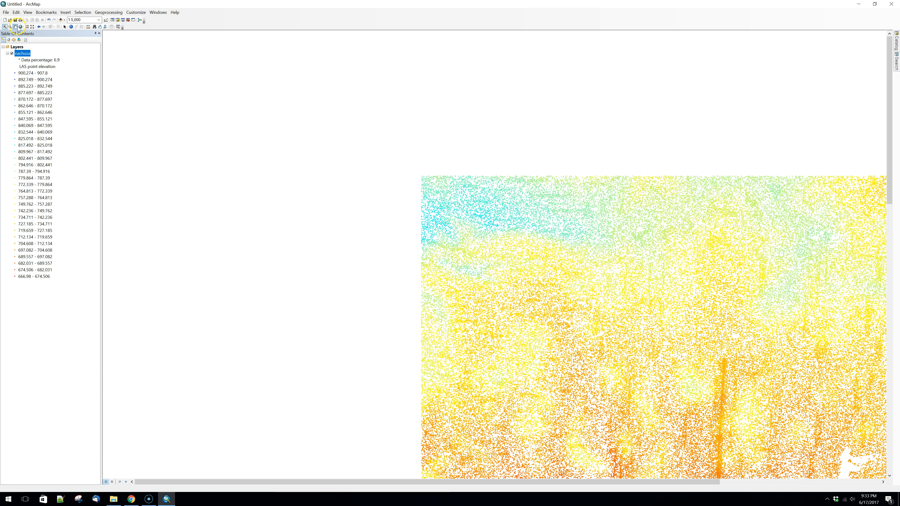
pyautogui.moveTo(762, 424); pyautogui.dragTo(429, 207)
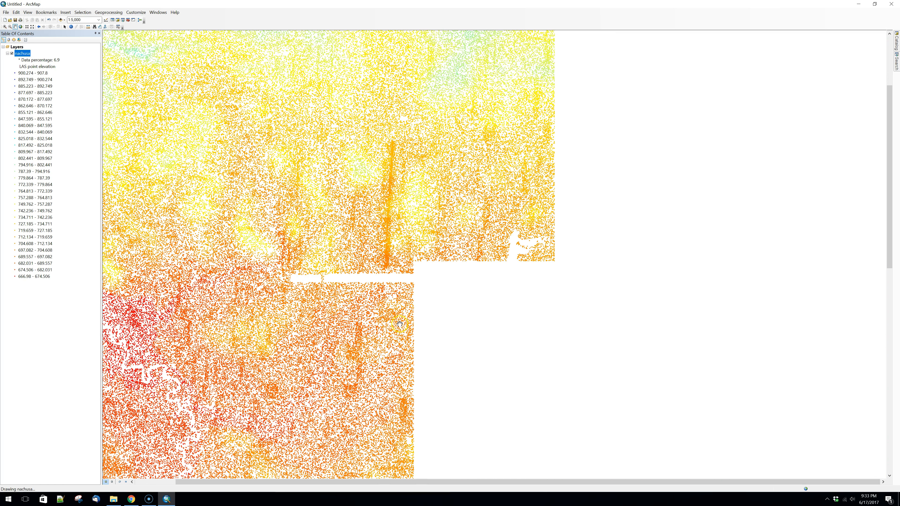
pyautogui.moveTo(354, 349); pyautogui.dragTo(361, 315)
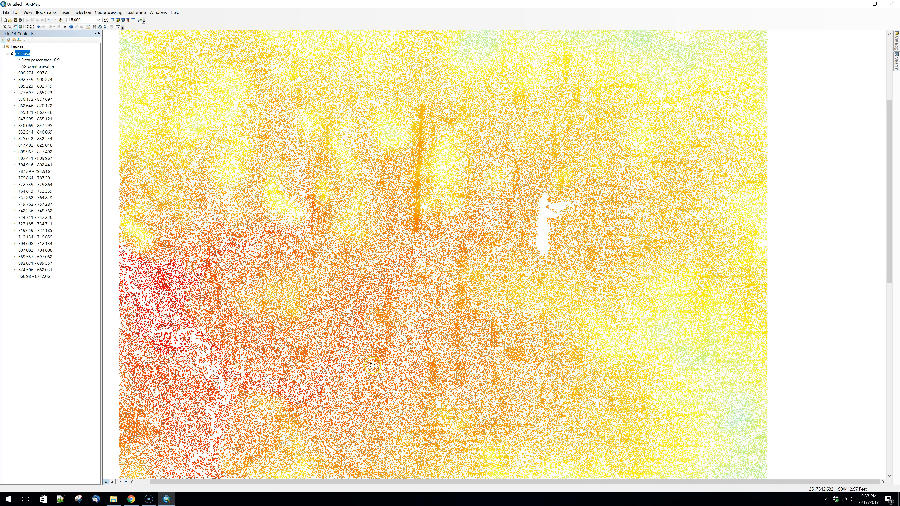
# - Reset the nachusa layer's filter to All Classes and apply it
pyautogui.rightClick(26, 53)
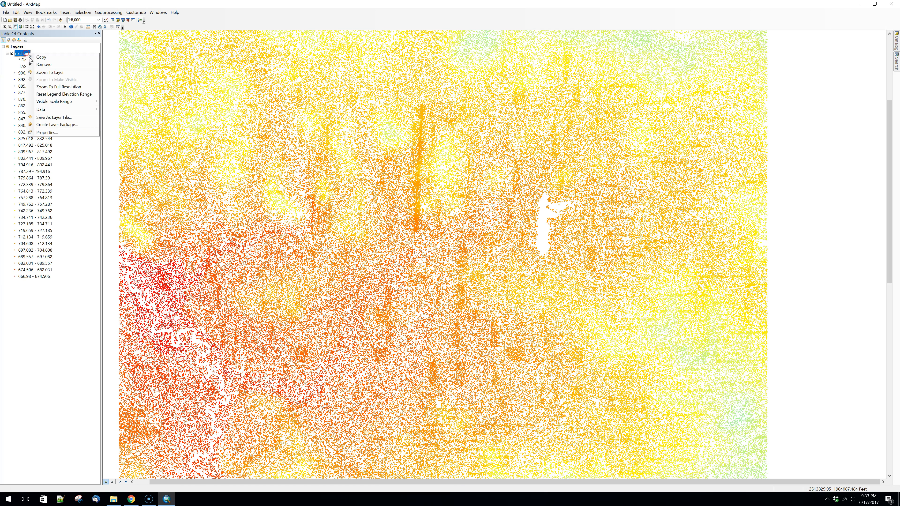
pyautogui.click(51, 133)
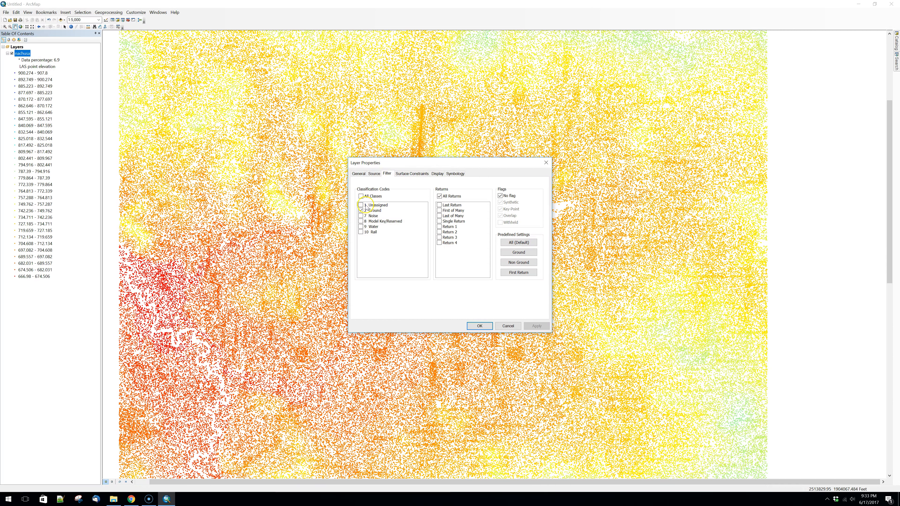
pyautogui.click(361, 196)
pyautogui.click(536, 326)
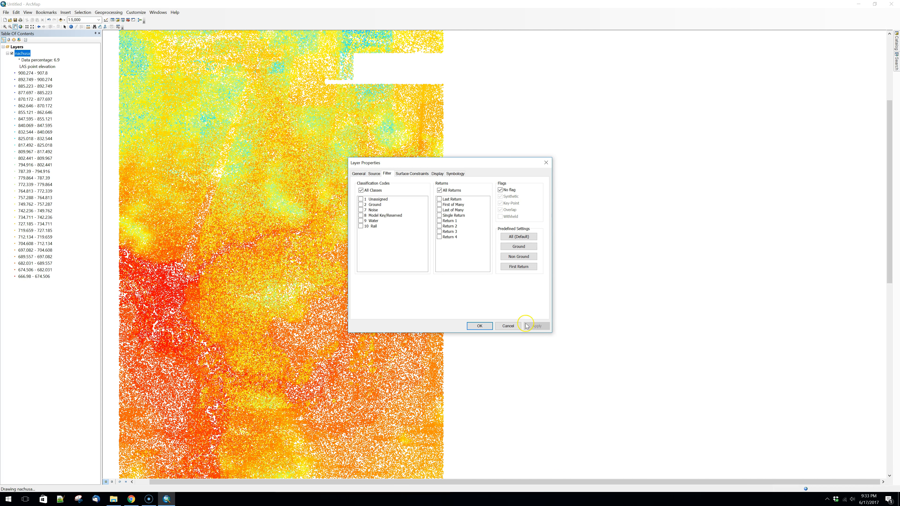
# - Filter the nachusa layer to classification code 2 Ground only and apply the change
pyautogui.moveTo(500, 162); pyautogui.dragTo(318, 154)
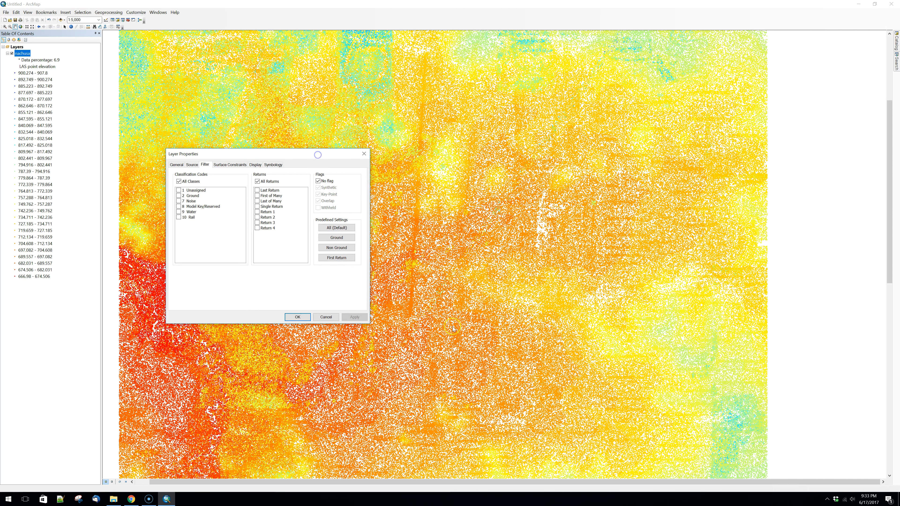
pyautogui.click(179, 196)
pyautogui.click(347, 317)
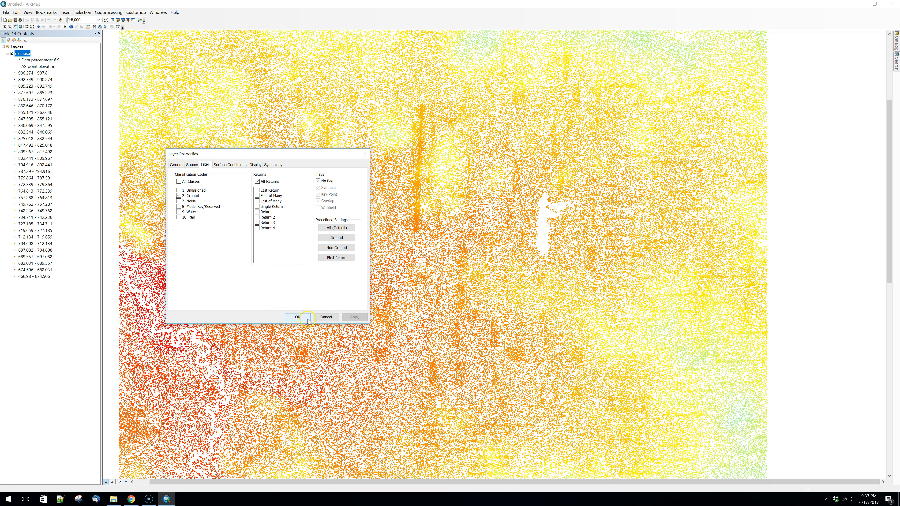
pyautogui.click(298, 317)
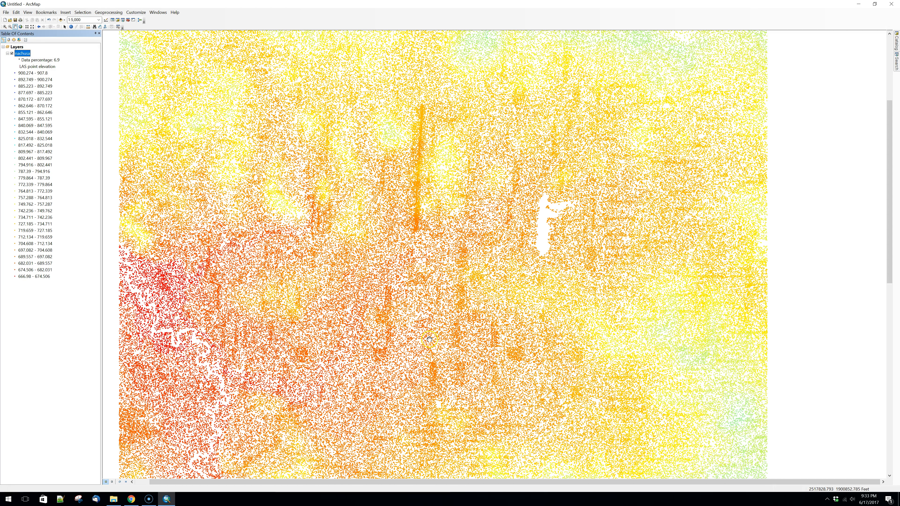
# - Search the geoprocessing tools for "dem" and open the LAS Dataset to Raster tool
pyautogui.click(897, 61)
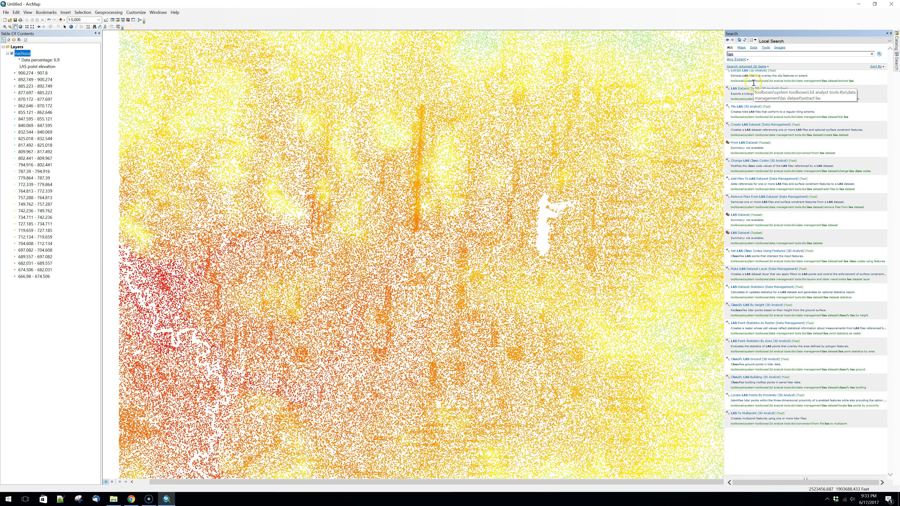
pyautogui.click(748, 54)
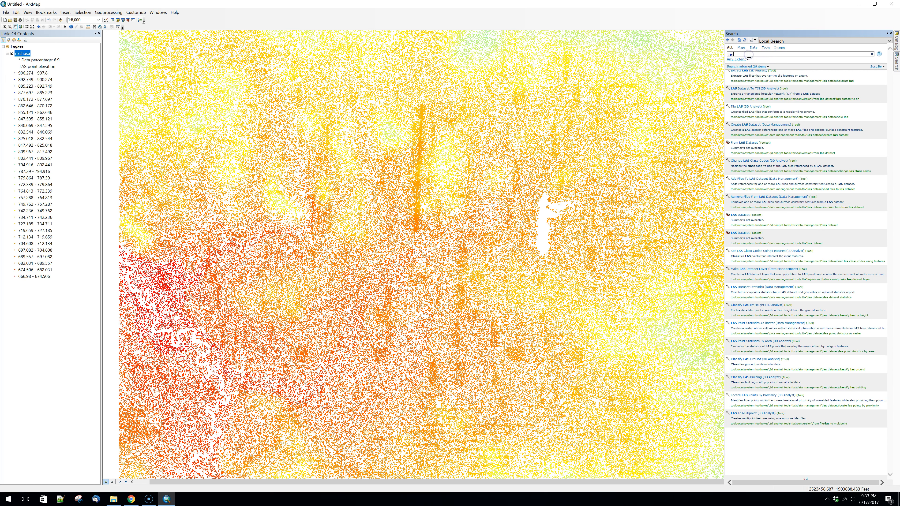
pyautogui.press('Return')
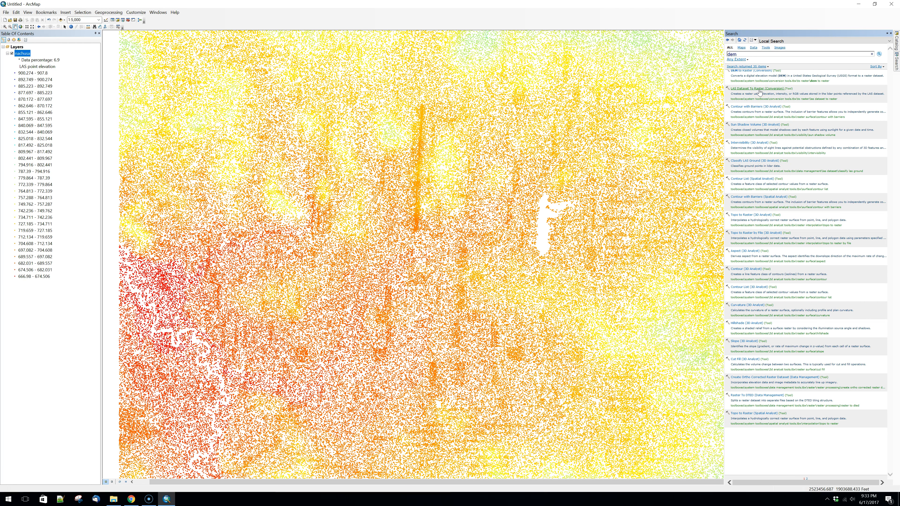
pyautogui.click(760, 91)
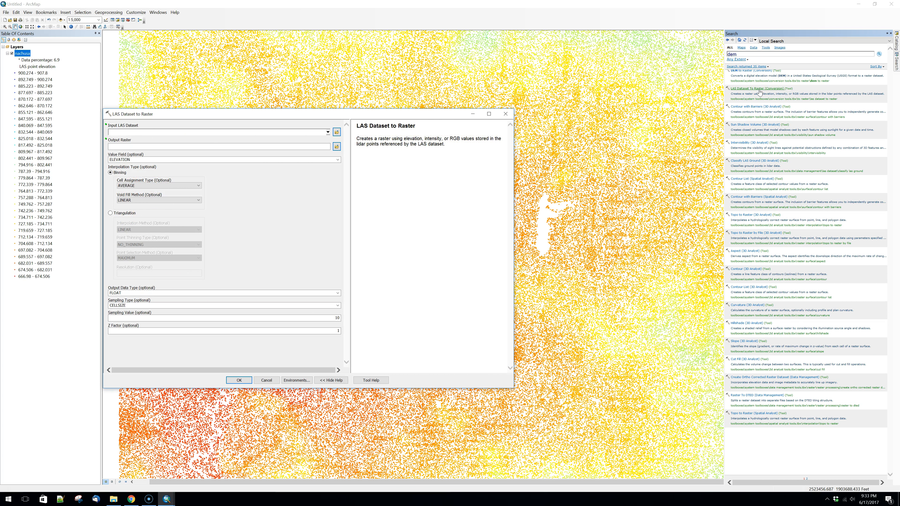
# - Set nachusa as the input LAS dataset and save the output raster as nachusa_dtm.tif in the nachusa folder
pyautogui.click(328, 133)
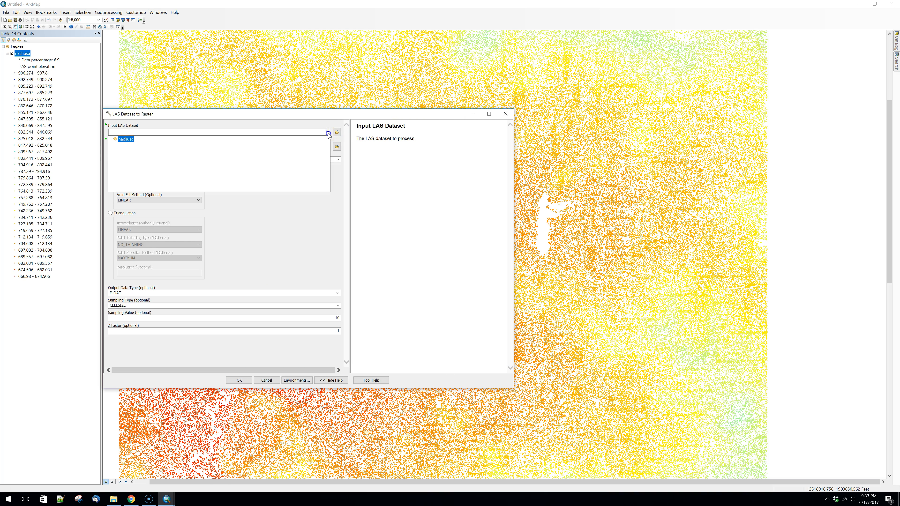
pyautogui.click(122, 140)
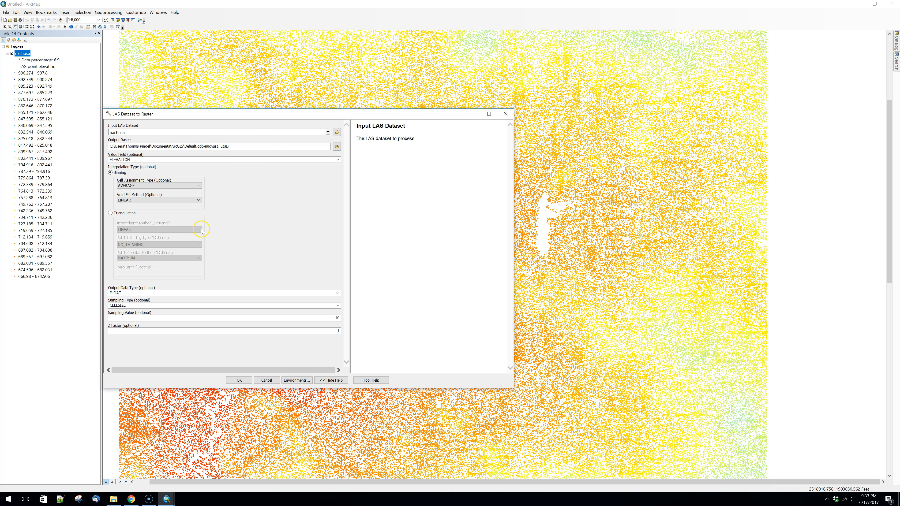
pyautogui.click(248, 147)
pyautogui.doubleClick(248, 146)
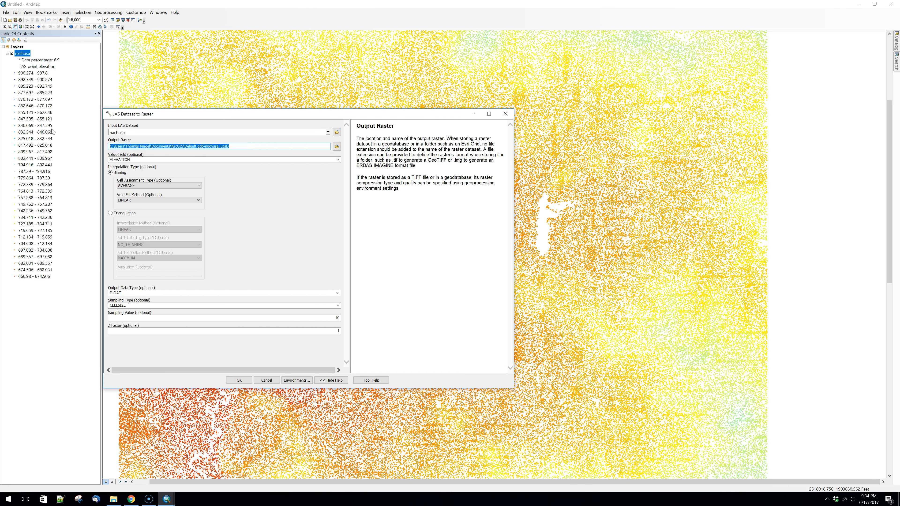
pyautogui.click(337, 146)
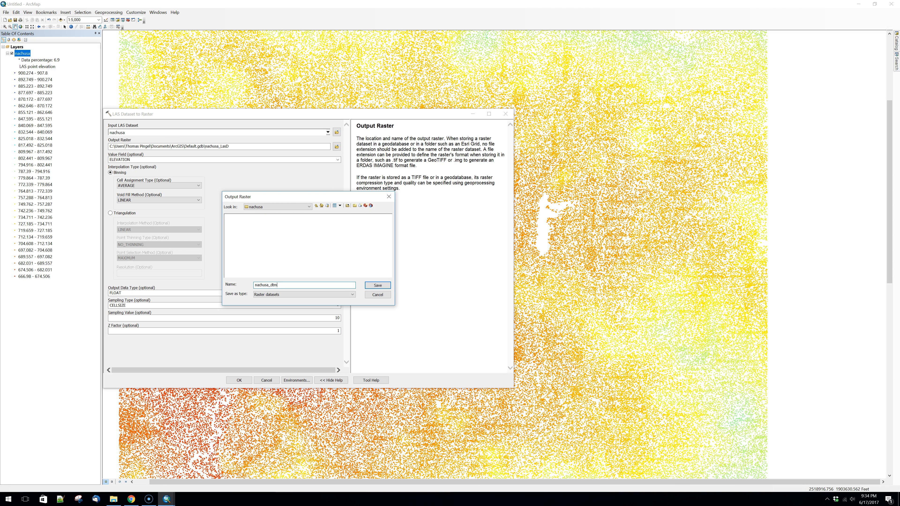
pyautogui.click(383, 286)
pyautogui.click(381, 286)
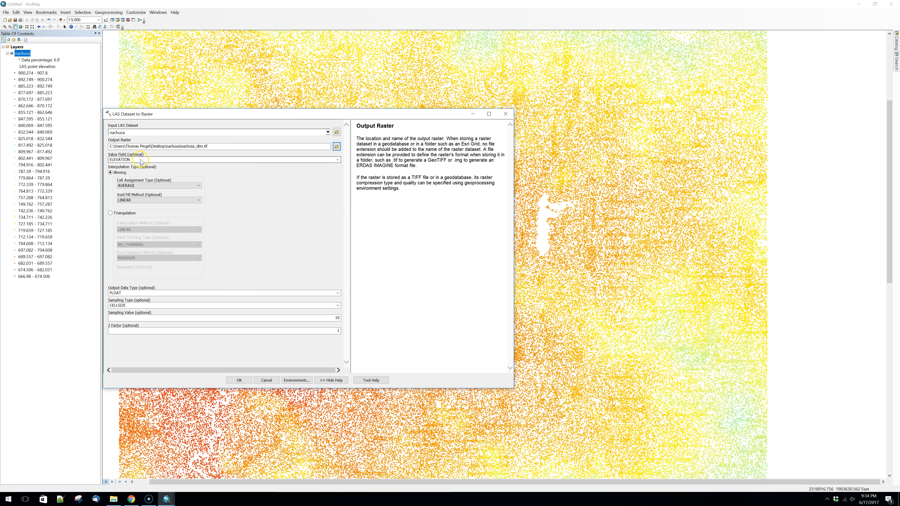
# - Review the ELEVATION, INTENSITY and RGB value field options and keep ELEVATION
pyautogui.click(338, 160)
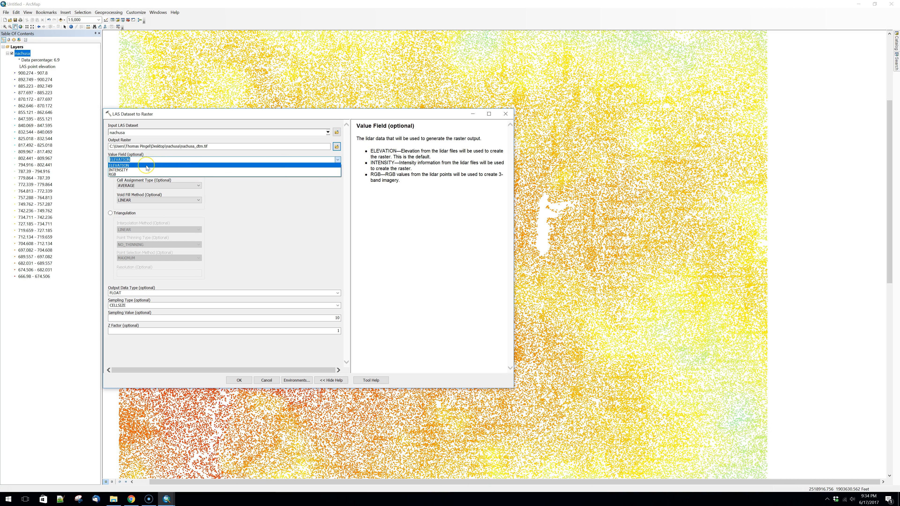
pyautogui.click(128, 171)
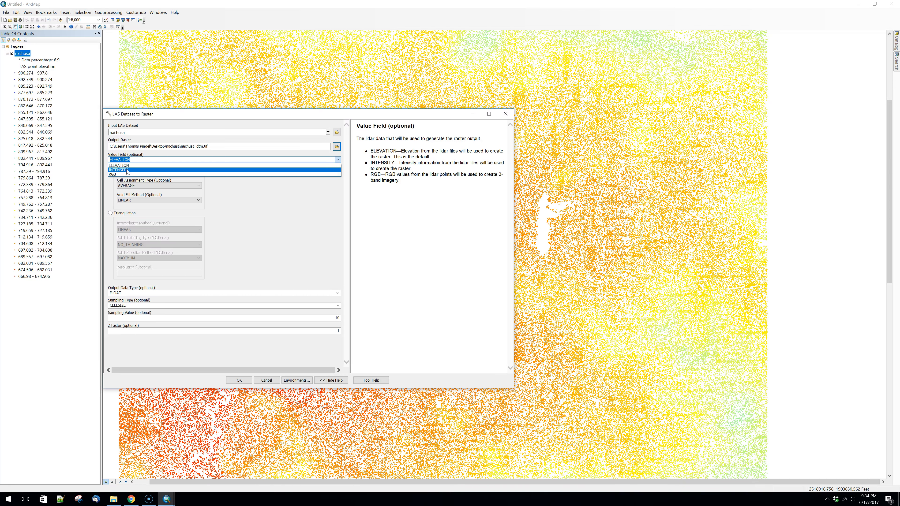
pyautogui.click(128, 175)
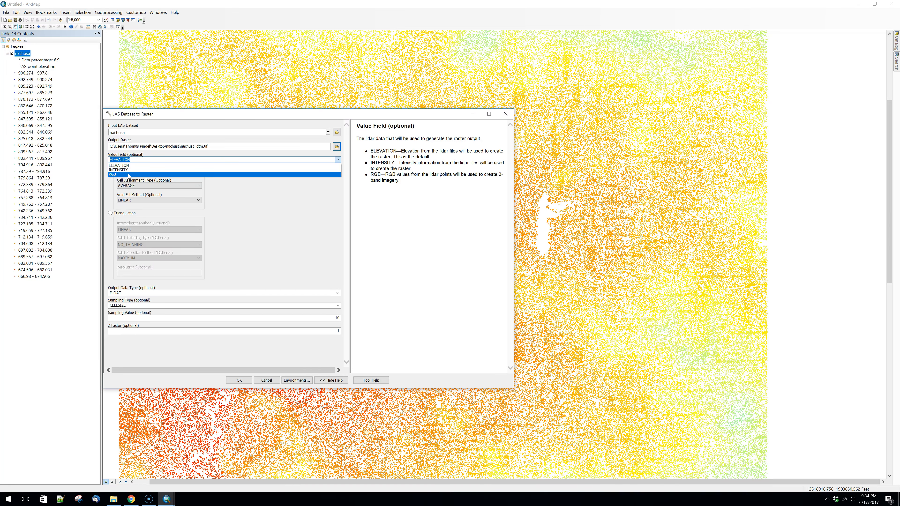
pyautogui.click(130, 166)
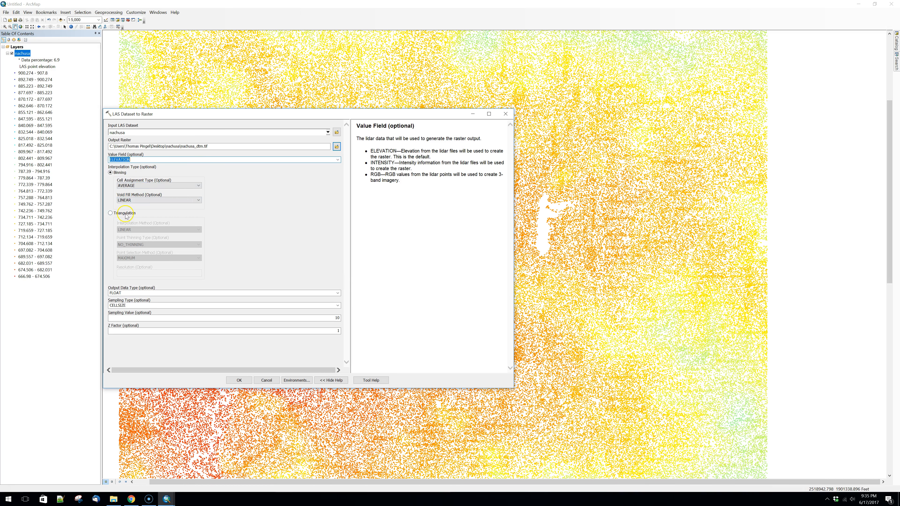
# - Switch the interpolation type to Triangulation and back to Binning to compare their options
pyautogui.click(111, 214)
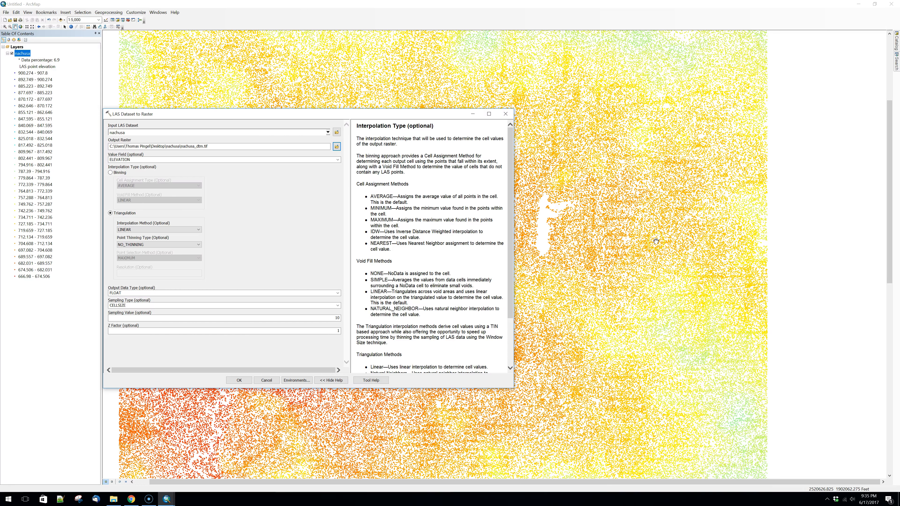
pyautogui.moveTo(452, 114); pyautogui.dragTo(536, 216)
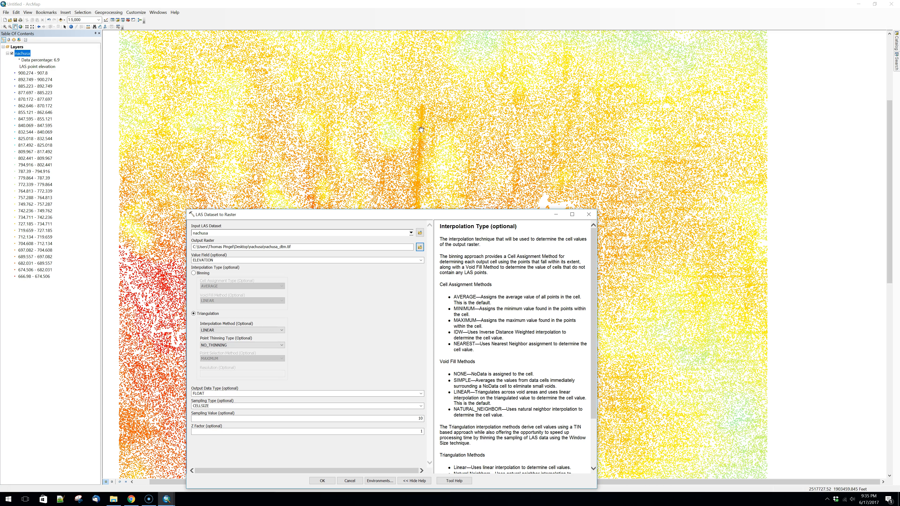
pyautogui.moveTo(464, 216); pyautogui.dragTo(369, 151)
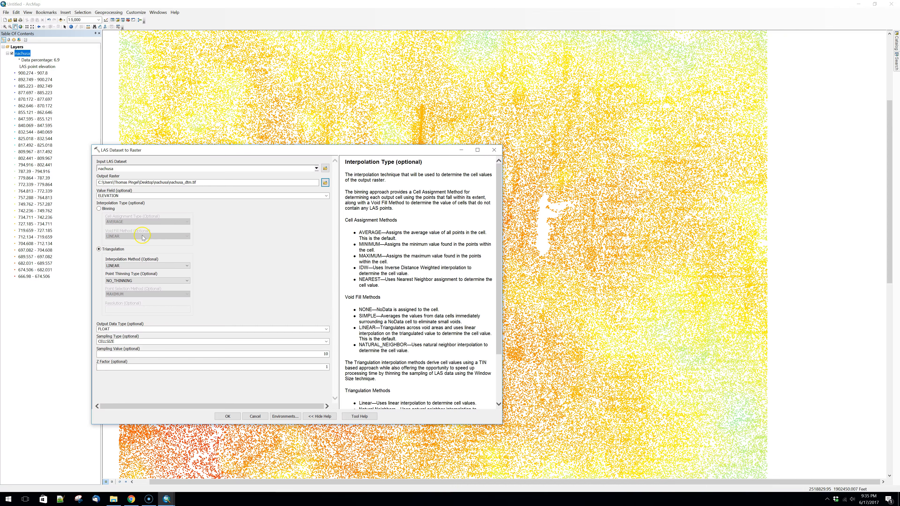
pyautogui.click(103, 209)
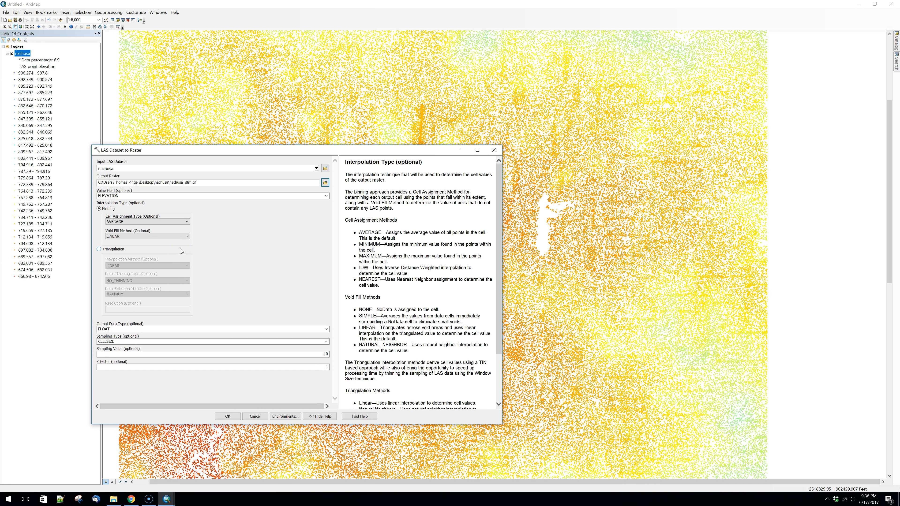
pyautogui.click(179, 249)
pyautogui.click(108, 212)
# - Set the binning cell assignment type to MINIMUM and the void fill method to NATURAL_NEIGHBOR
pyautogui.click(134, 222)
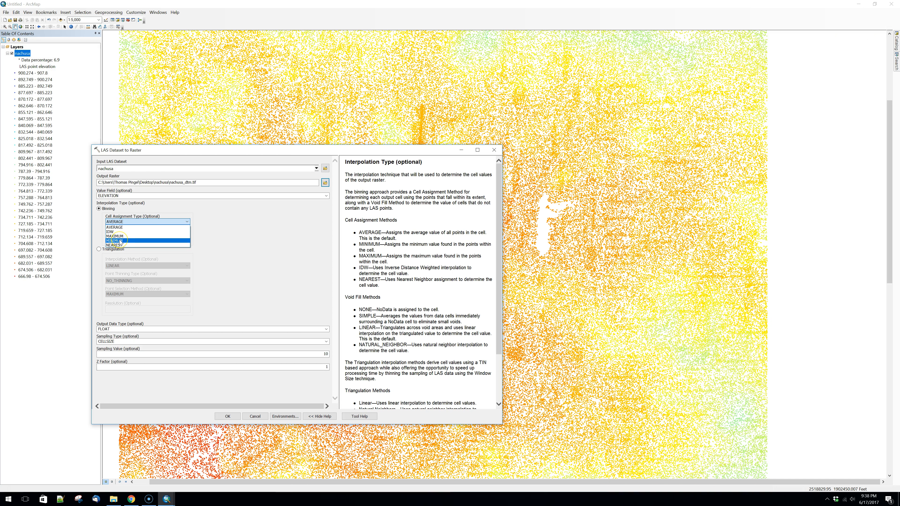
pyautogui.click(120, 242)
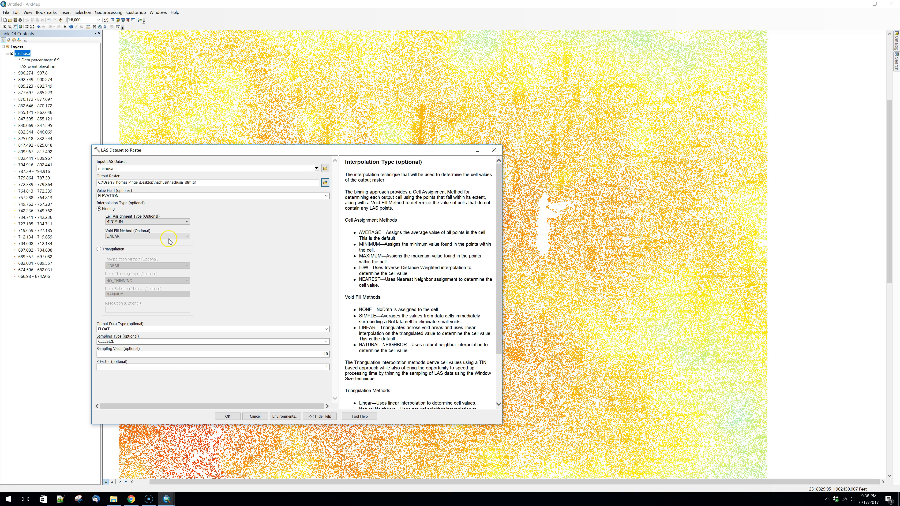
pyautogui.click(181, 237)
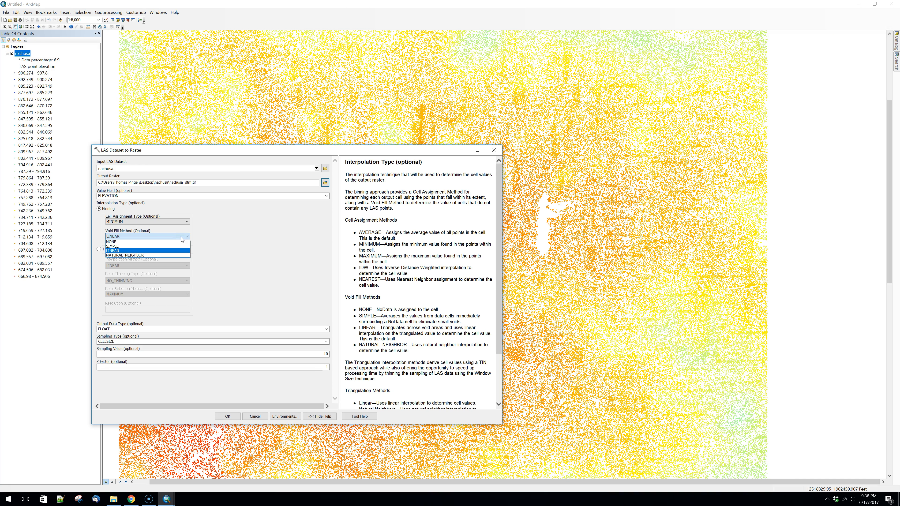
pyautogui.click(182, 238)
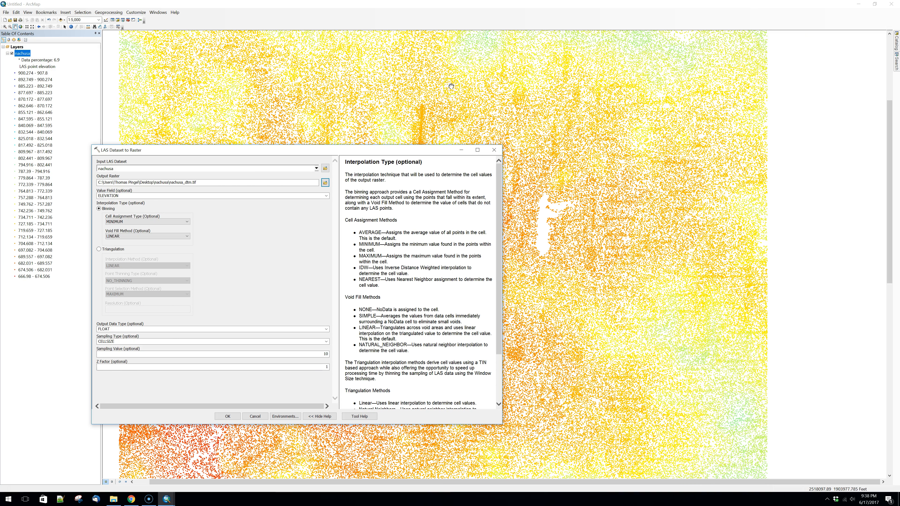
pyautogui.click(543, 216)
pyautogui.click(130, 237)
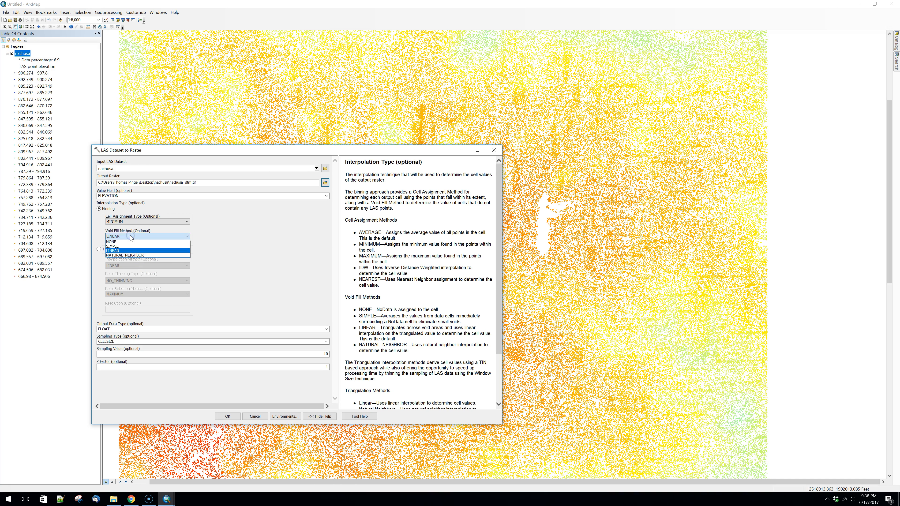
pyautogui.click(125, 247)
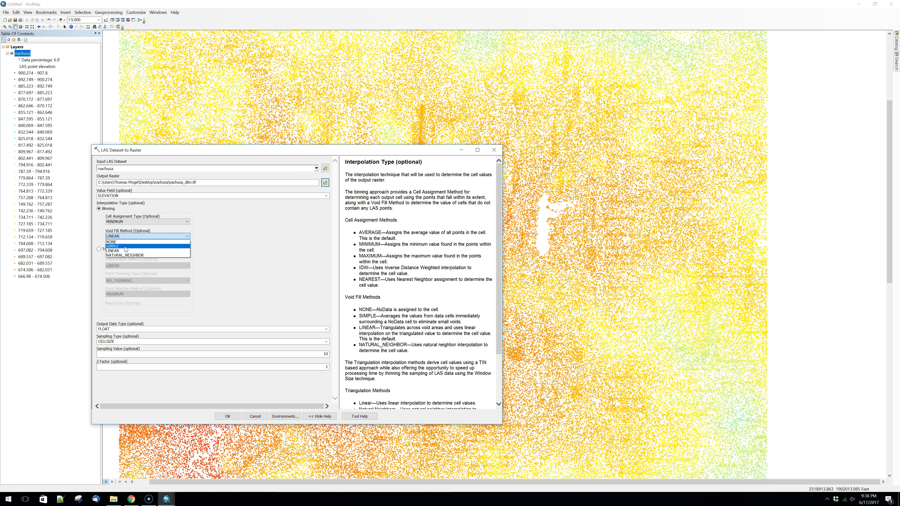
pyautogui.click(129, 242)
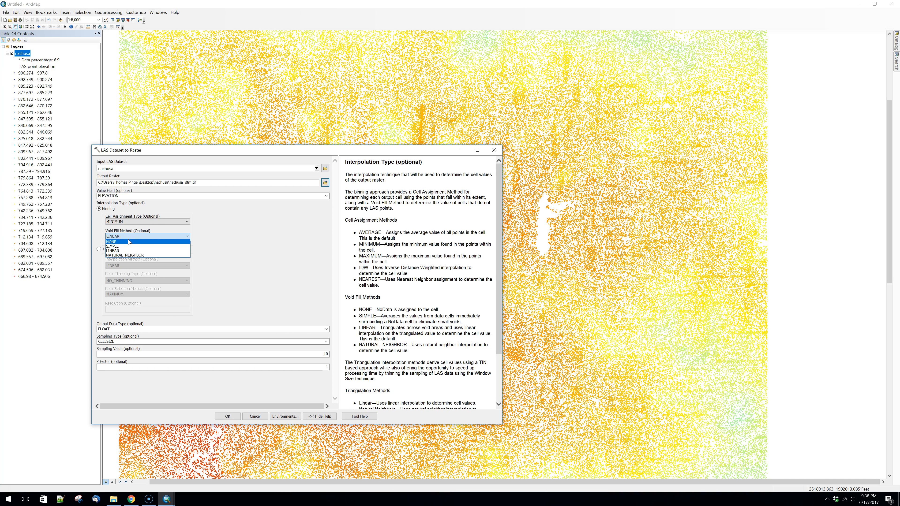
pyautogui.click(130, 255)
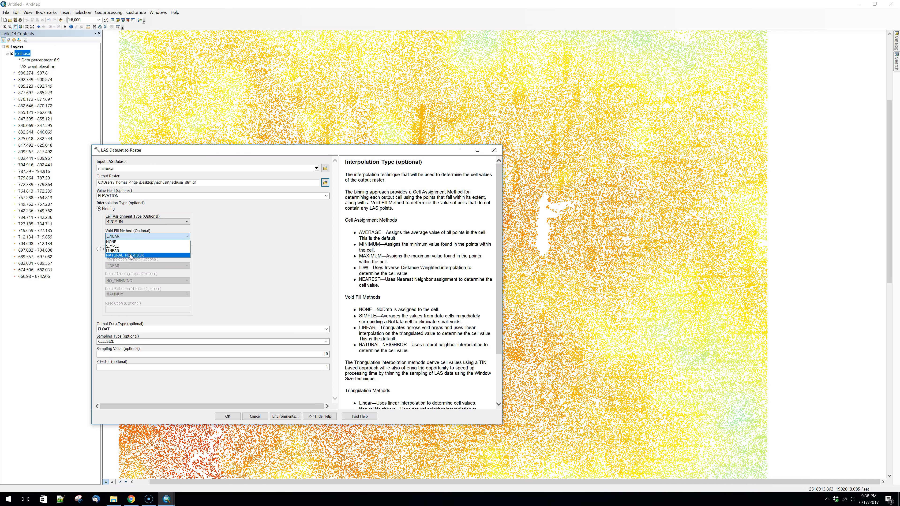
pyautogui.click(130, 256)
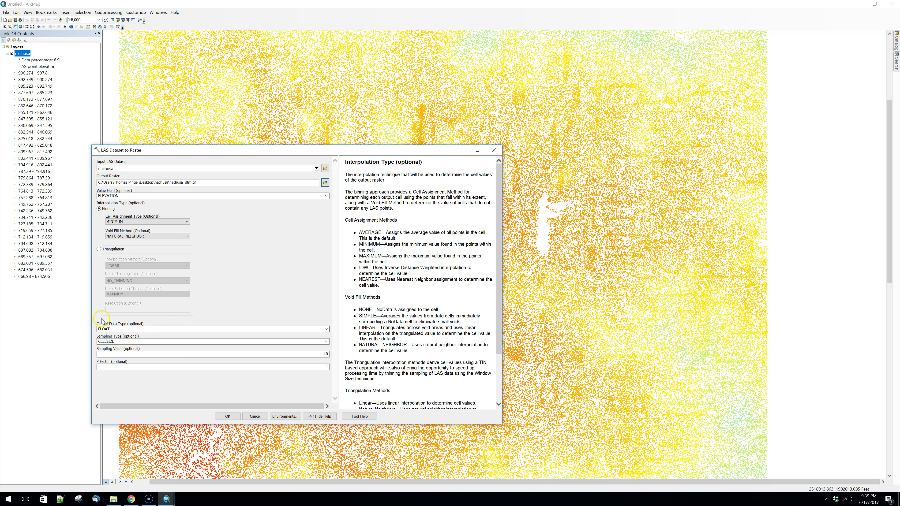
# - Try INT as the output data type and set it back to FLOAT
pyautogui.click(154, 330)
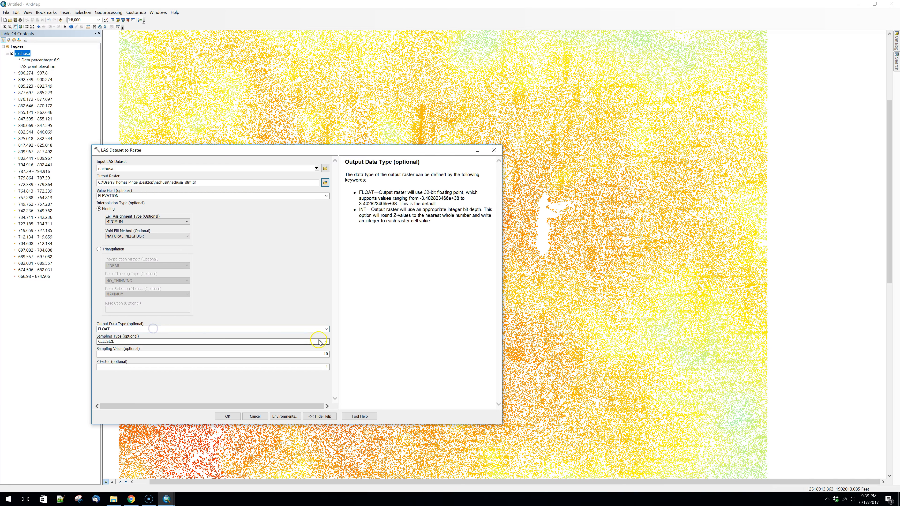
pyautogui.click(326, 330)
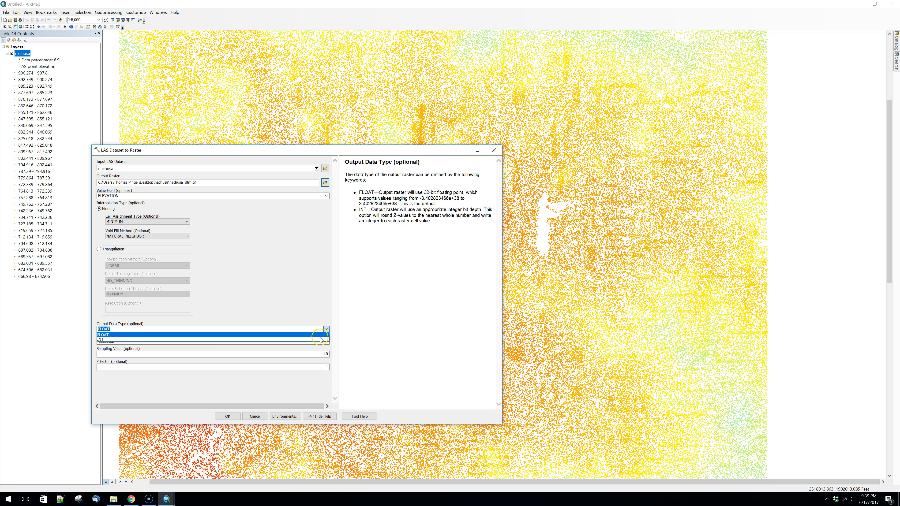
pyautogui.click(313, 340)
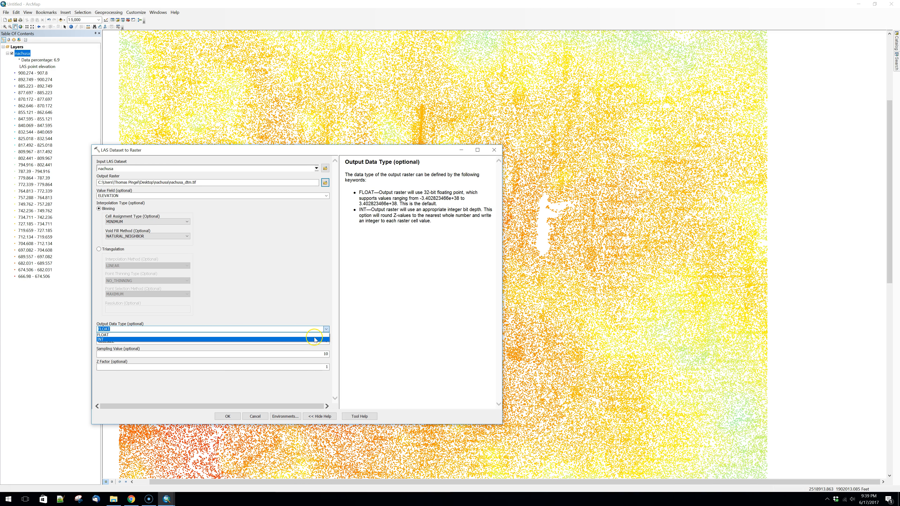
pyautogui.click(314, 341)
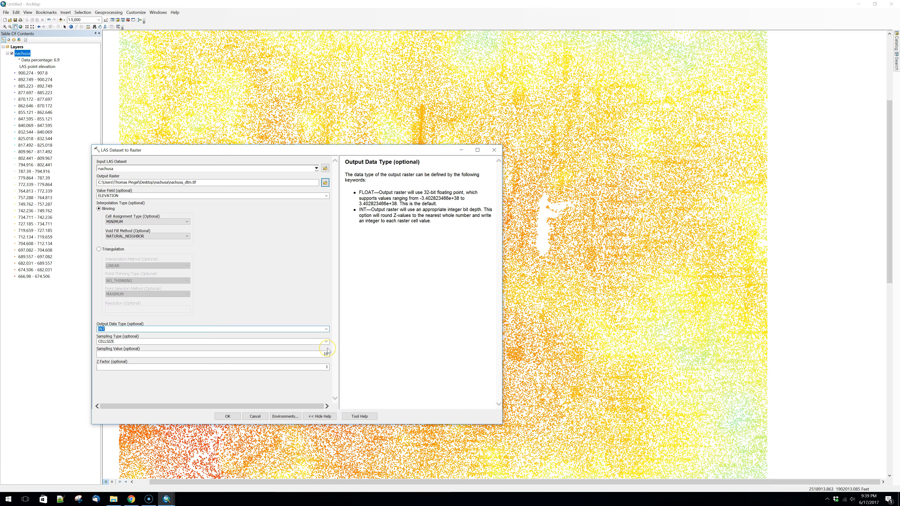
pyautogui.click(326, 329)
pyautogui.click(219, 334)
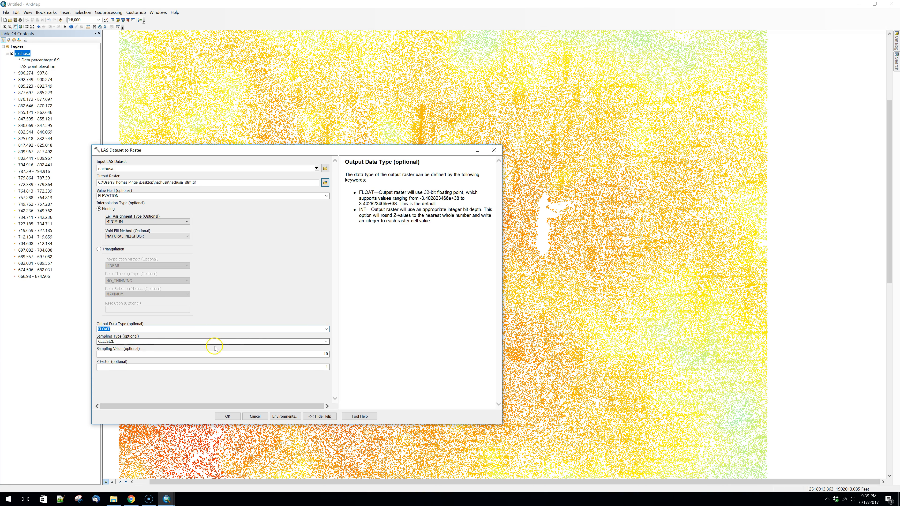
# - Try OBSERVATIONS as the sampling type, return it to CELLSIZE and set the sampling value to 5
pyautogui.click(326, 342)
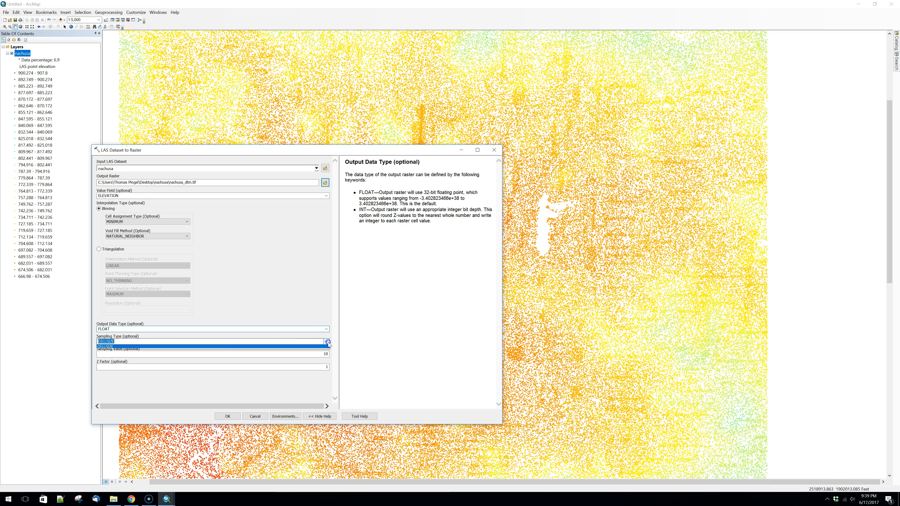
pyautogui.click(313, 348)
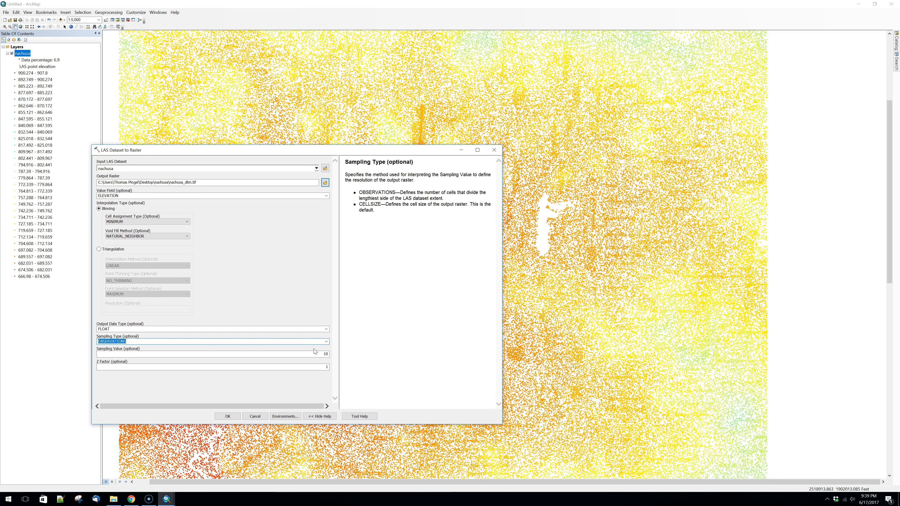
pyautogui.click(326, 342)
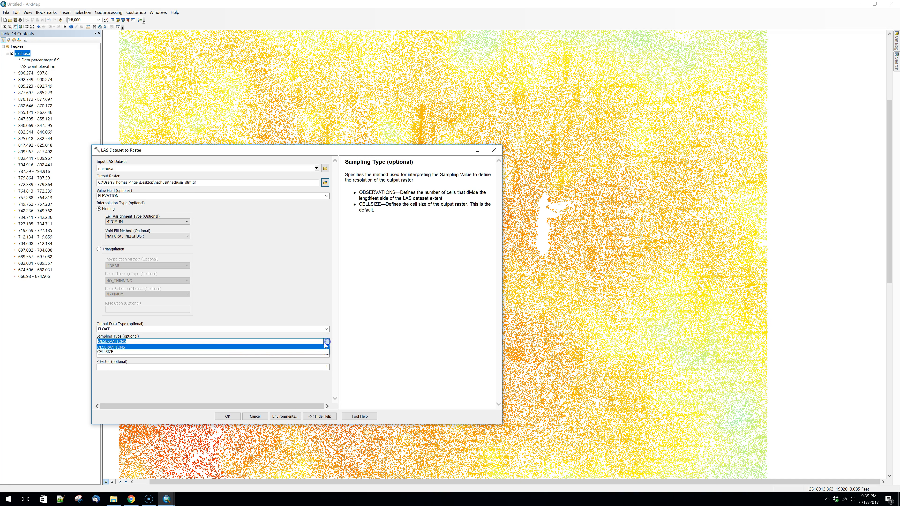
pyautogui.click(119, 352)
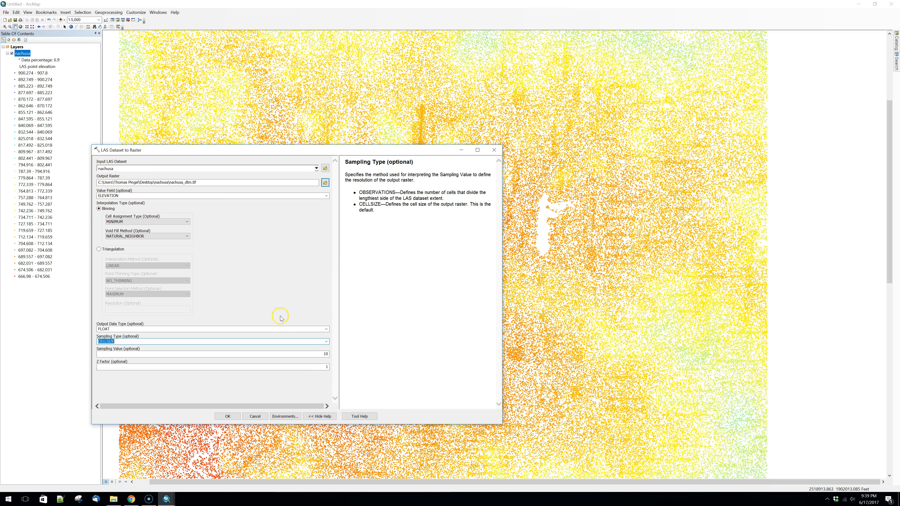
pyautogui.click(307, 354)
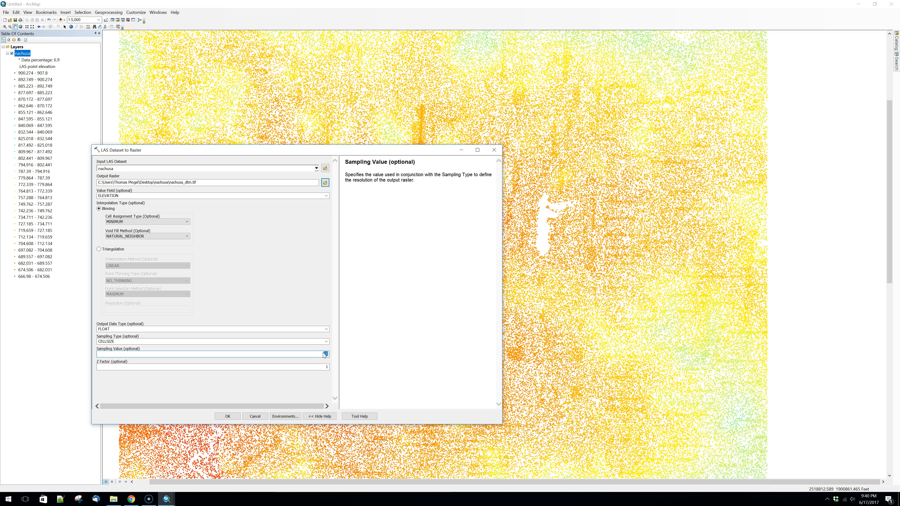
pyautogui.write('5')
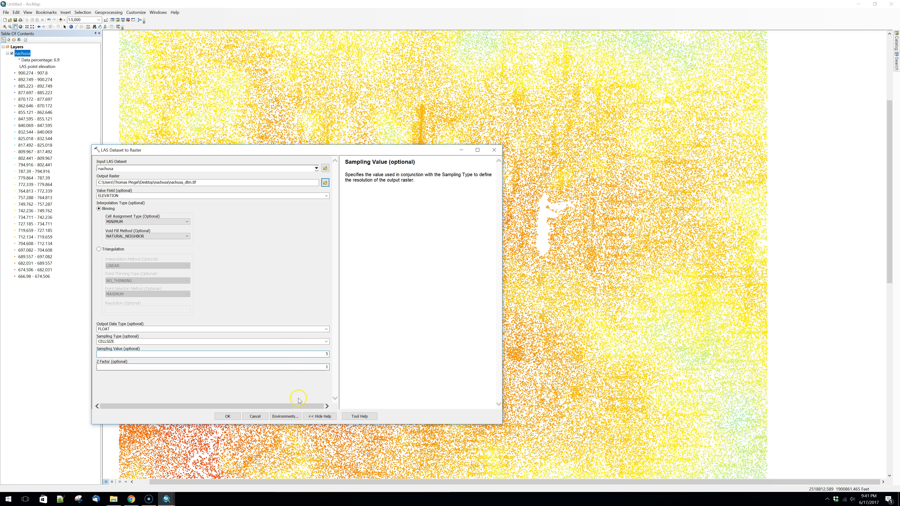
# - Review the output coordinate settings in the tool's environments, then cancel LAS Dataset to Raster
pyautogui.click(285, 416)
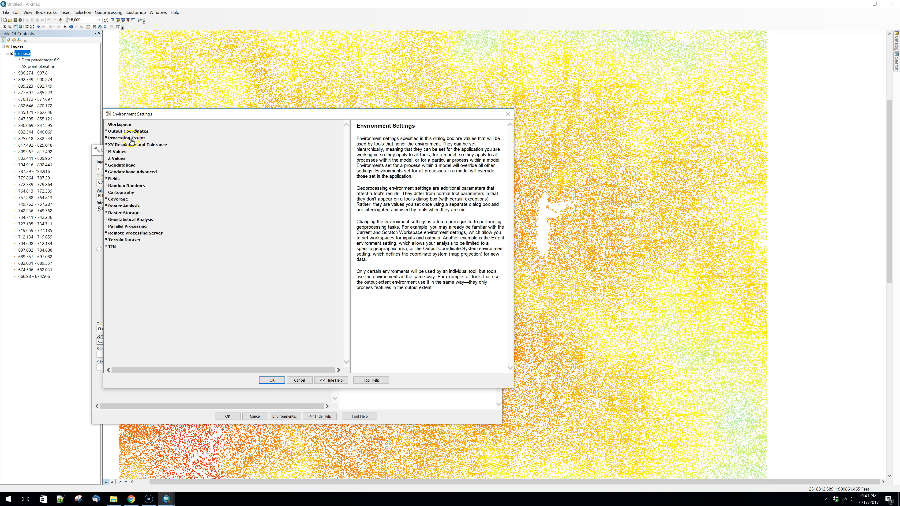
pyautogui.click(120, 130)
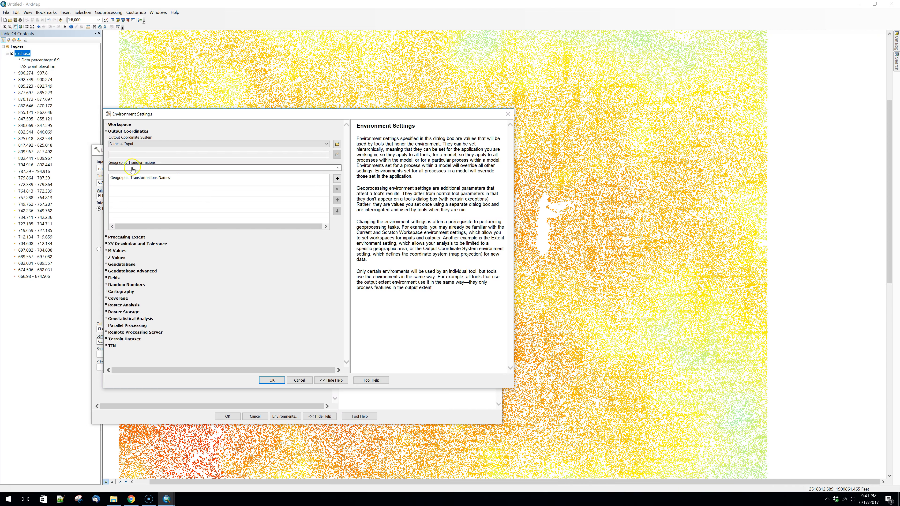
pyautogui.click(303, 381)
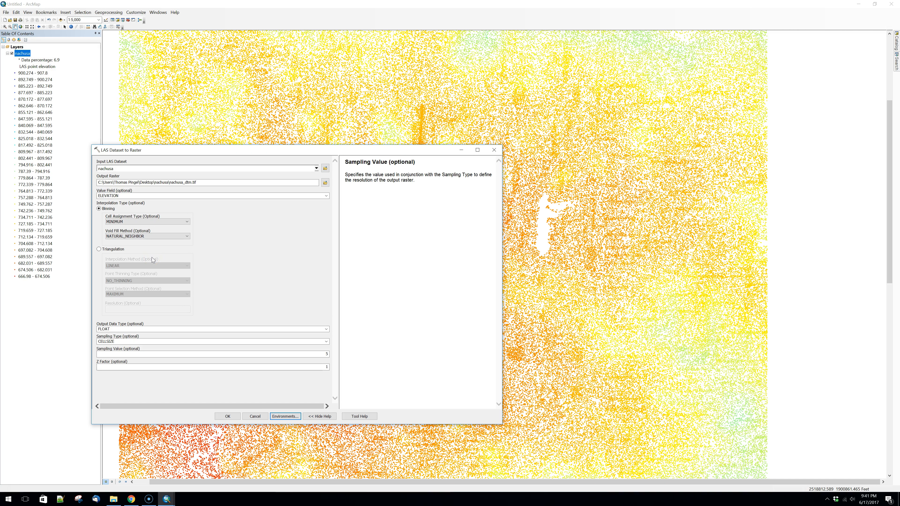
pyautogui.click(255, 417)
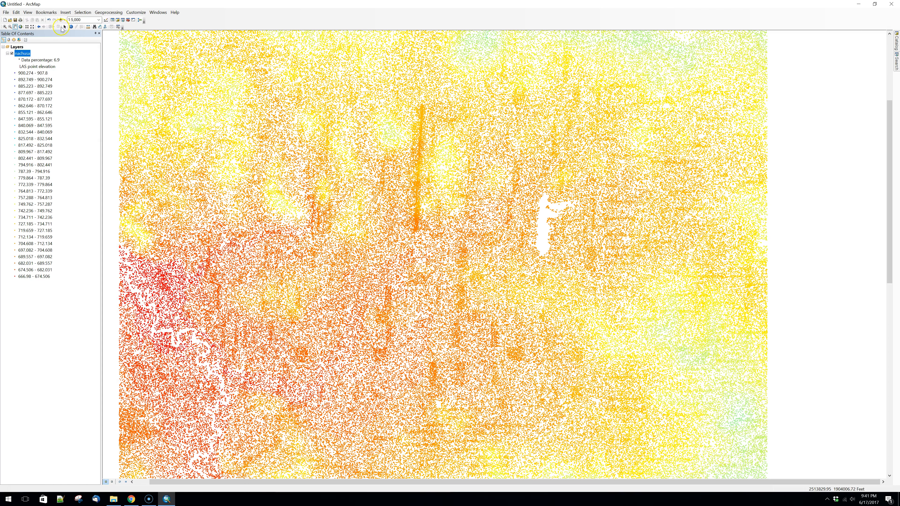
# - Filter the nachusa LAS dataset layer to only classification code 2 Ground and apply the filter
pyautogui.rightClick(24, 54)
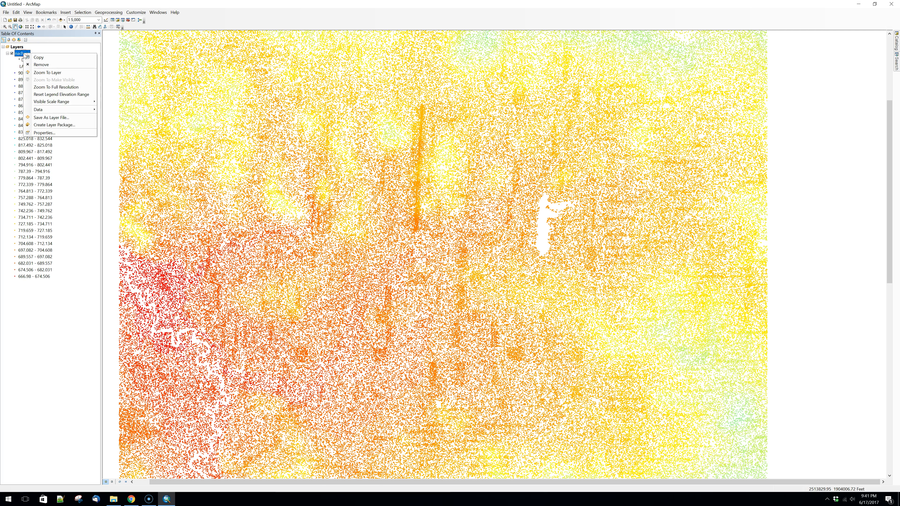
pyautogui.click(63, 133)
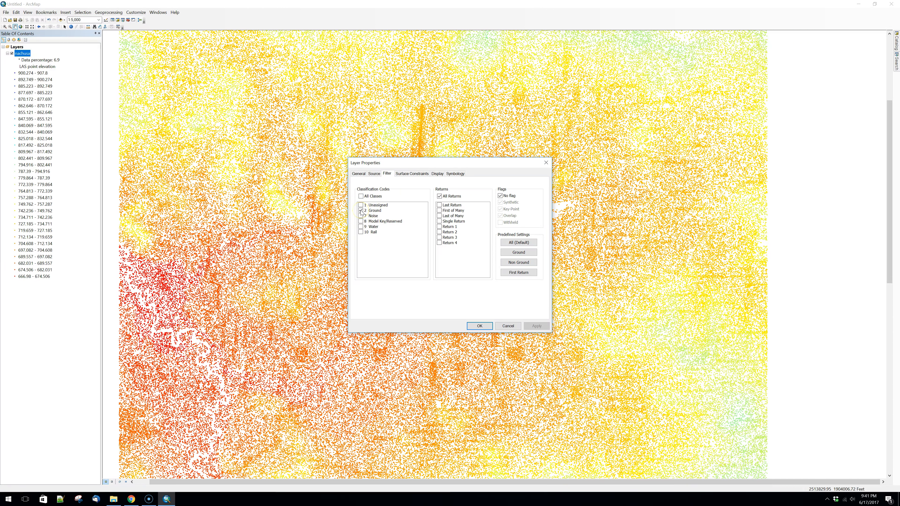
pyautogui.click(361, 196)
pyautogui.click(388, 249)
pyautogui.click(361, 210)
pyautogui.click(534, 326)
pyautogui.click(492, 326)
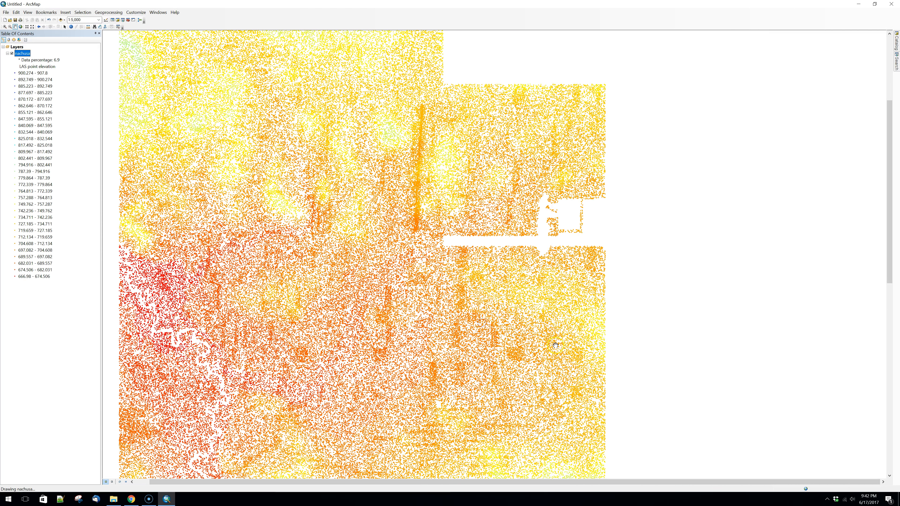
# - Reopen the LAS Dataset to Raster tool with nachusa as the input LAS dataset
pyautogui.click(896, 59)
pyautogui.click(747, 88)
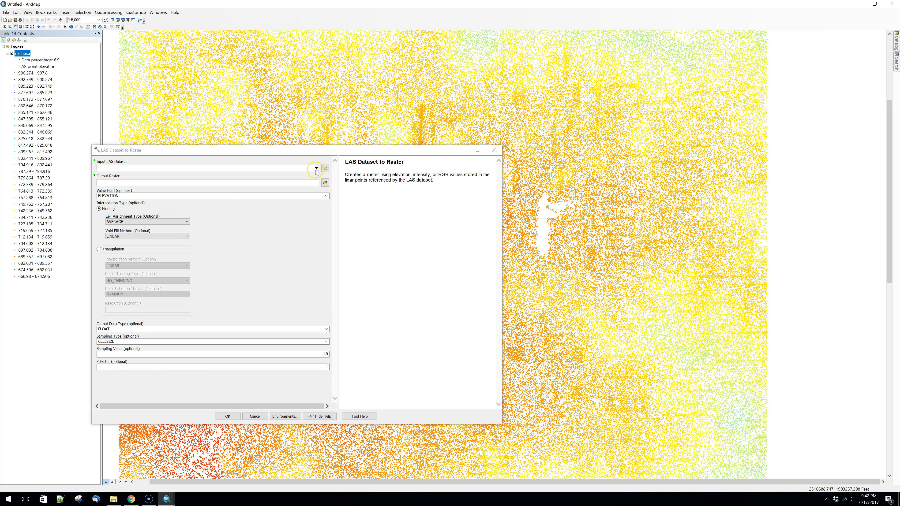
pyautogui.click(316, 169)
pyautogui.click(107, 178)
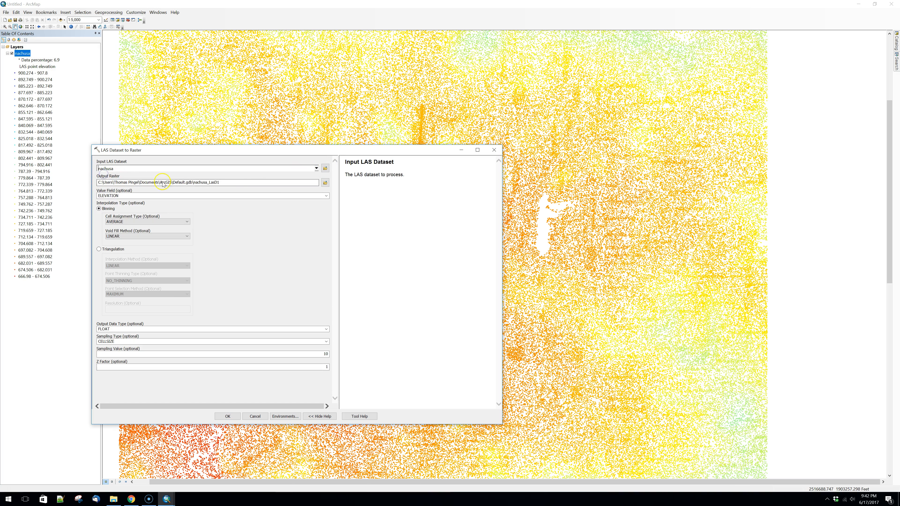
# - Set the output raster to nachusa-5ft-dtm.tif in the nachusa folder on the Desktop
pyautogui.click(325, 183)
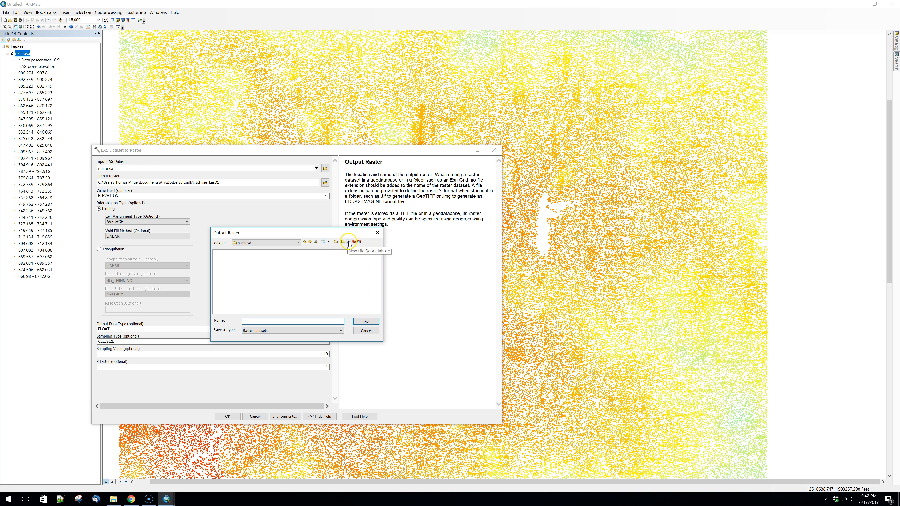
pyautogui.click(298, 243)
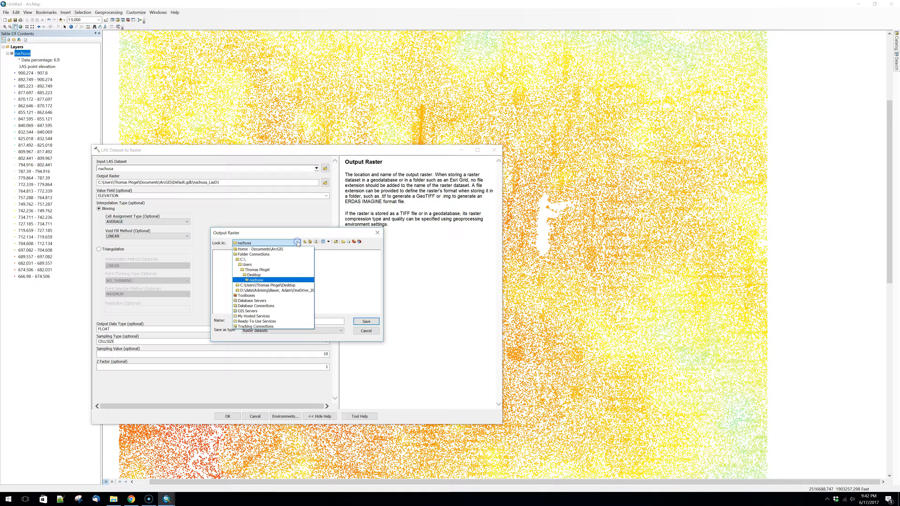
pyautogui.click(276, 280)
pyautogui.click(259, 321)
pyautogui.write('nachusa')
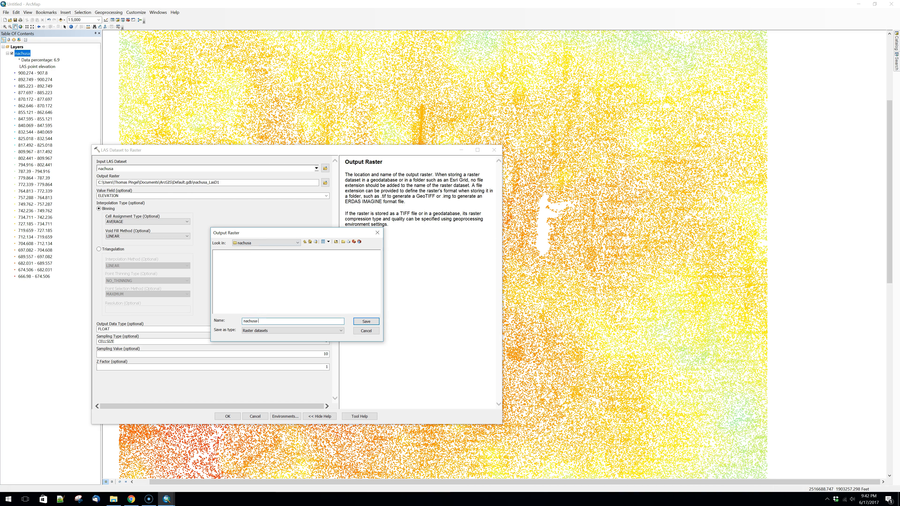
pyautogui.write('-5ft-dtm.tif')
pyautogui.click(366, 322)
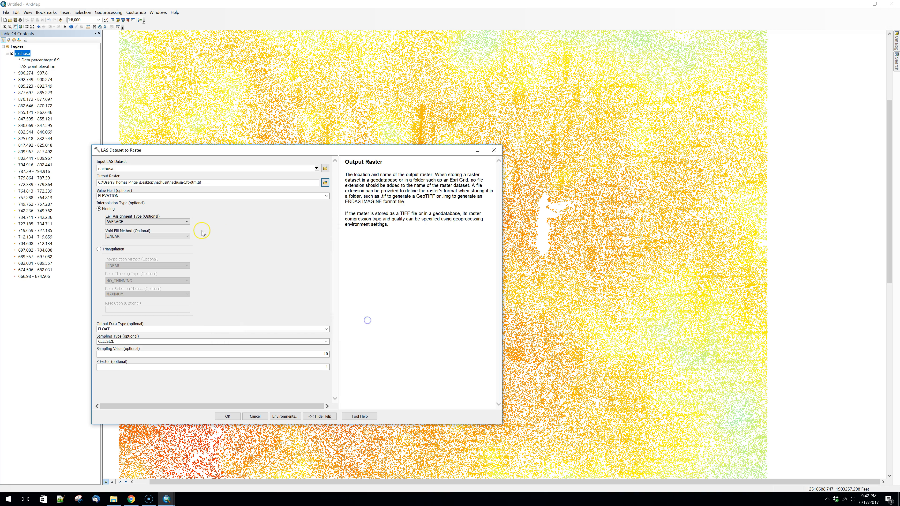
# - Set the cell assignment type to MINIMUM and the void fill method to NATURAL_NEIGHBOR for binning
pyautogui.click(129, 223)
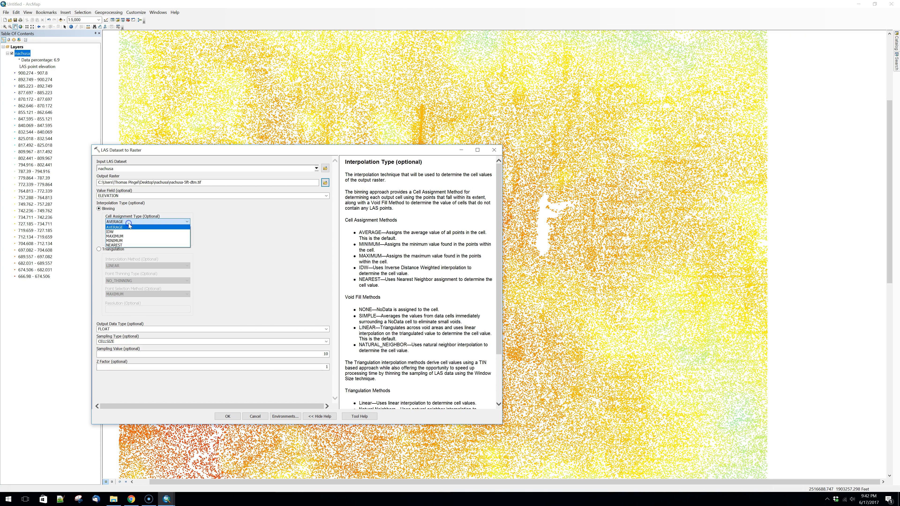
pyautogui.click(123, 240)
pyautogui.click(158, 236)
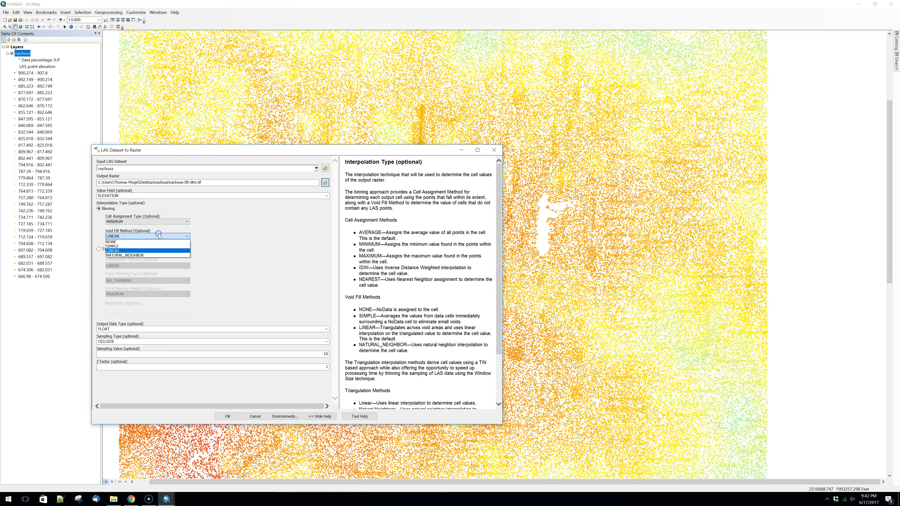
pyautogui.click(143, 256)
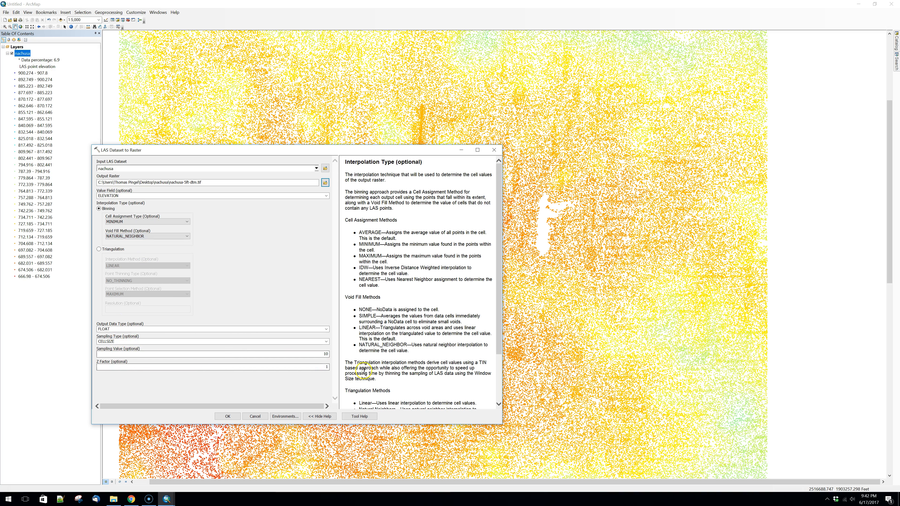
# - Set the sampling value to 5 and run the LAS Dataset to Raster conversion
pyautogui.moveTo(318, 354); pyautogui.dragTo(333, 355)
pyautogui.click(302, 368)
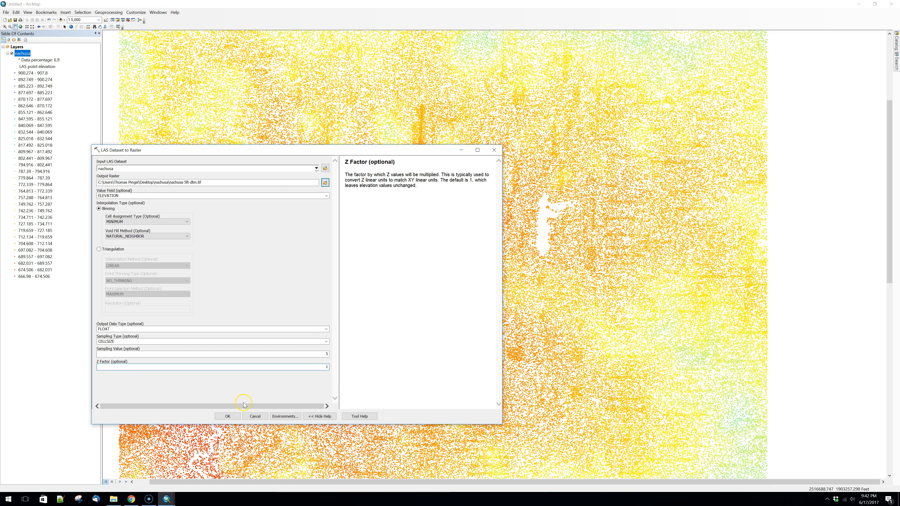
pyautogui.click(232, 417)
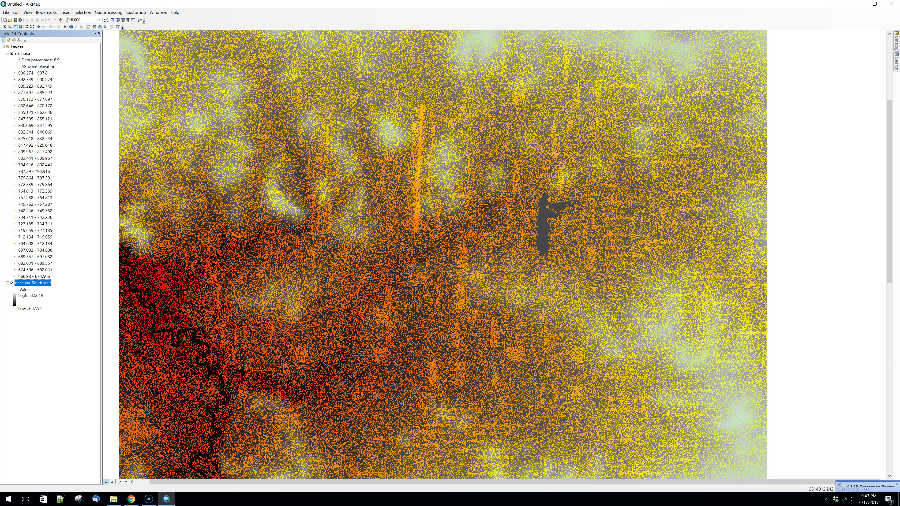
# - Examine the nachusa LAS dataset's source properties for its elevation range
pyautogui.rightClick(22, 53)
pyautogui.click(59, 135)
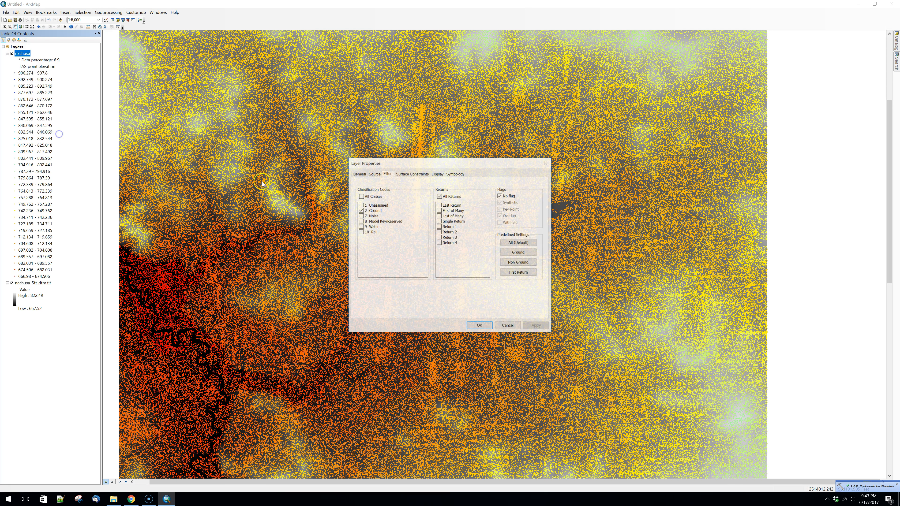
pyautogui.click(358, 174)
pyautogui.click(373, 173)
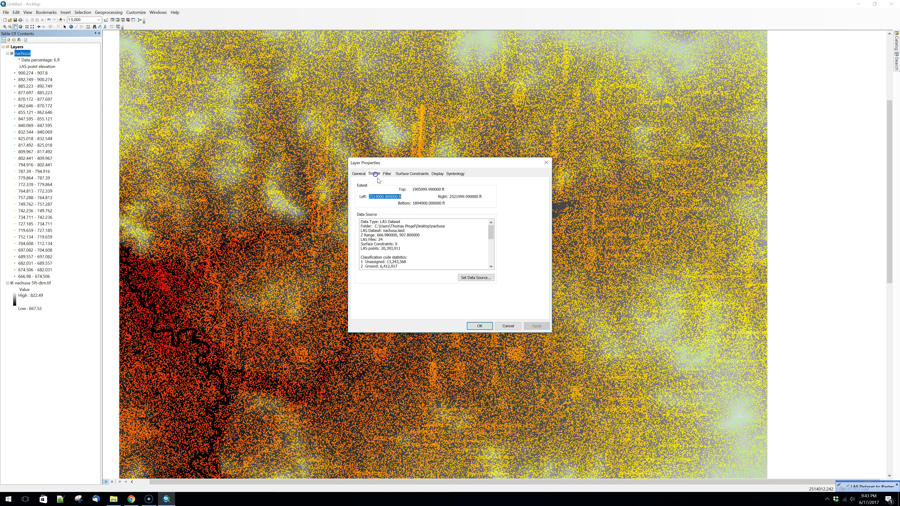
pyautogui.moveTo(402, 235); pyautogui.dragTo(374, 235)
pyautogui.click(492, 326)
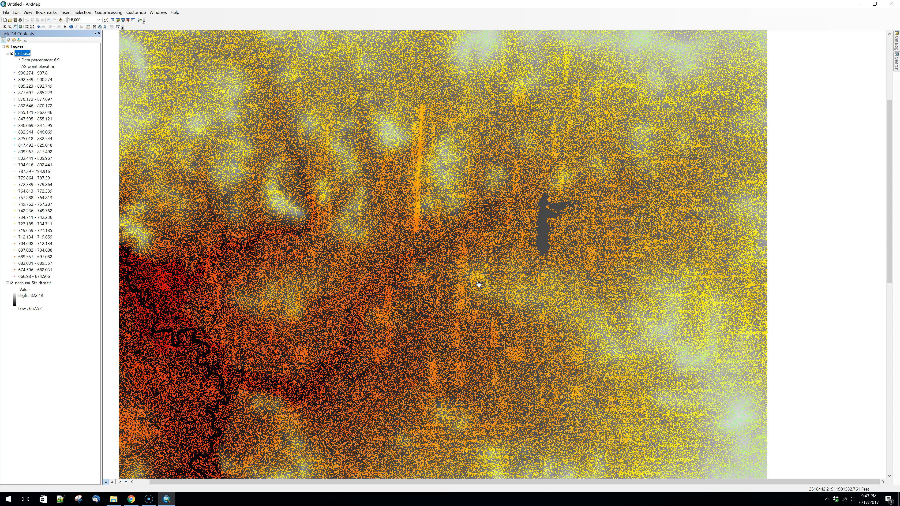
# - Hide the nachusa LAS point layer and show the DTM raster at full extent
pyautogui.click(12, 54)
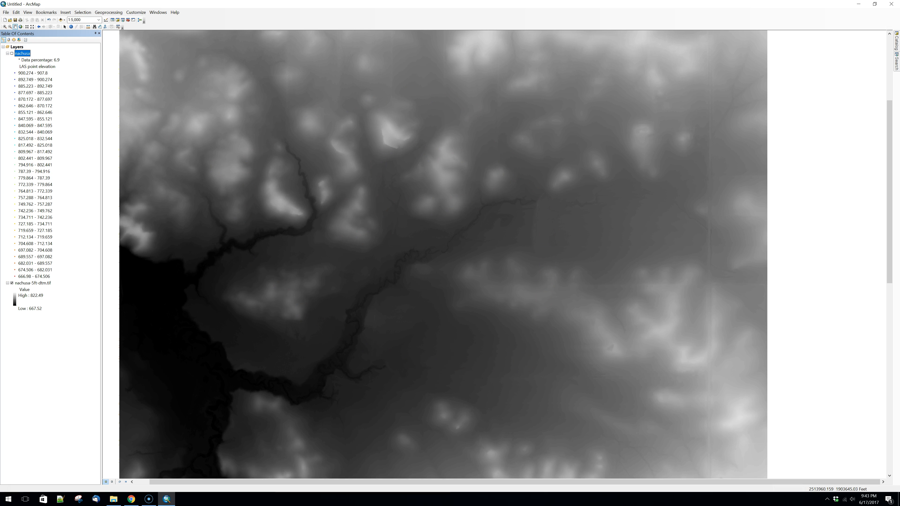
pyautogui.click(24, 284)
pyautogui.rightClick(25, 284)
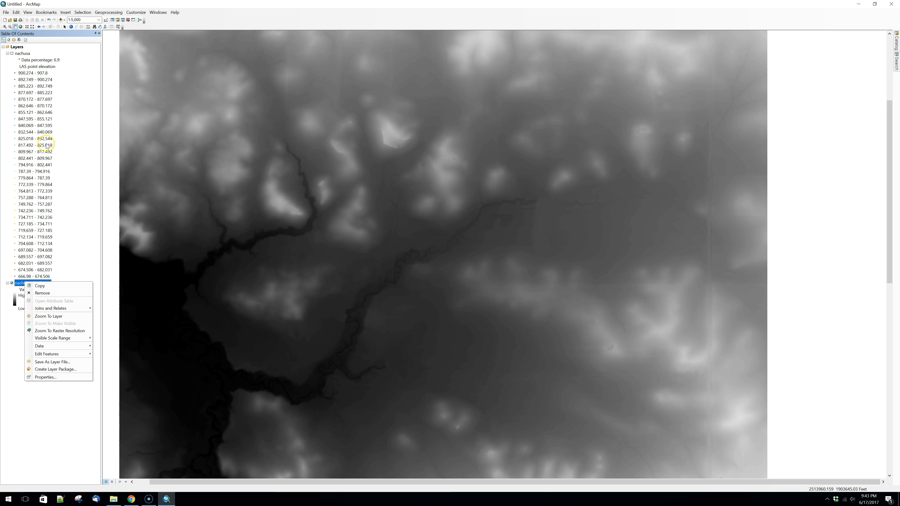
pyautogui.click(23, 27)
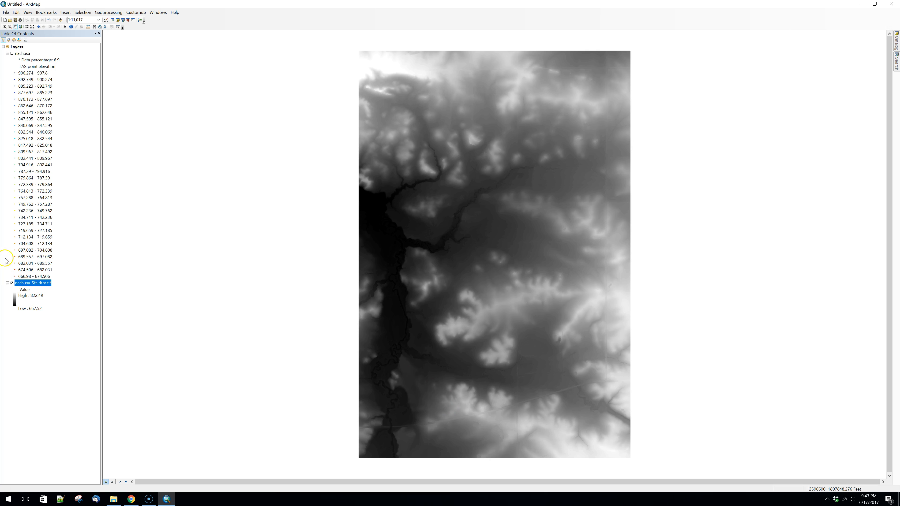
# - Apply a green-yellow-brown-purple elevation color ramp to the stretched symbology of nachusa-5ft-dtm.tif
pyautogui.rightClick(36, 283)
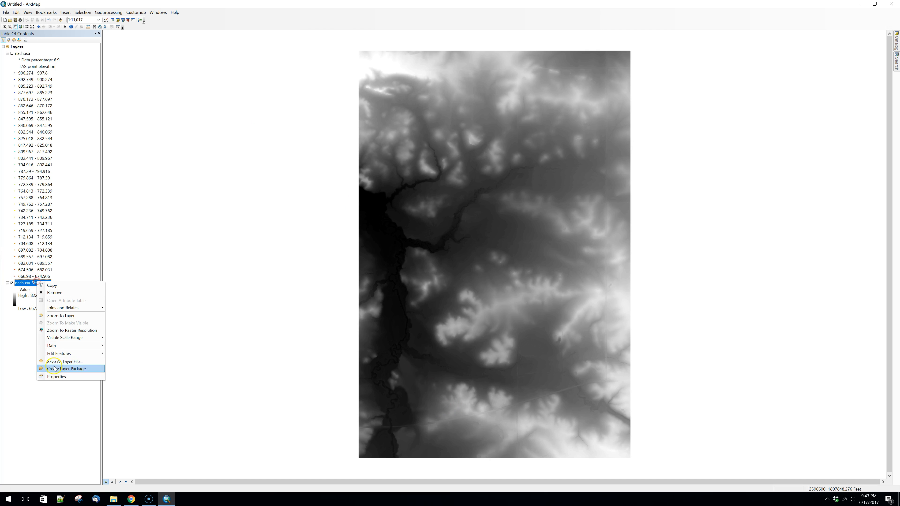
pyautogui.click(57, 376)
pyautogui.click(428, 173)
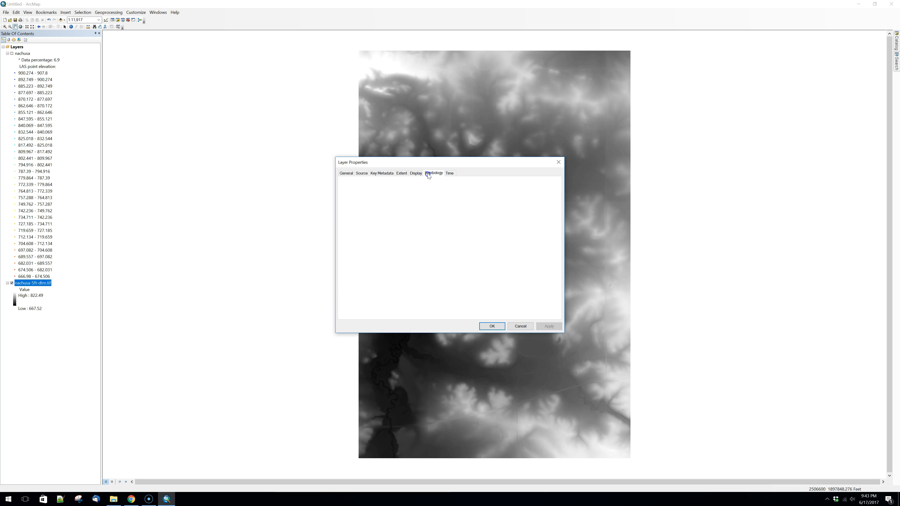
pyautogui.click(428, 239)
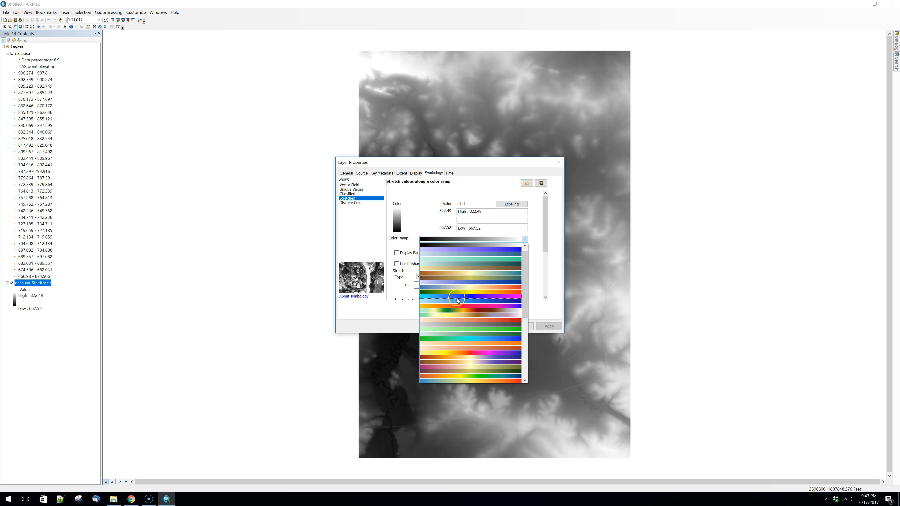
pyautogui.click(459, 315)
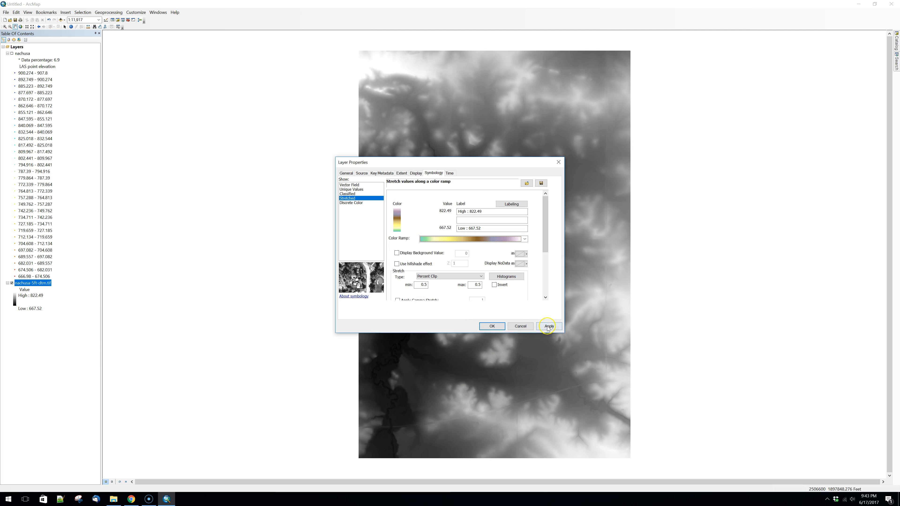
pyautogui.click(548, 326)
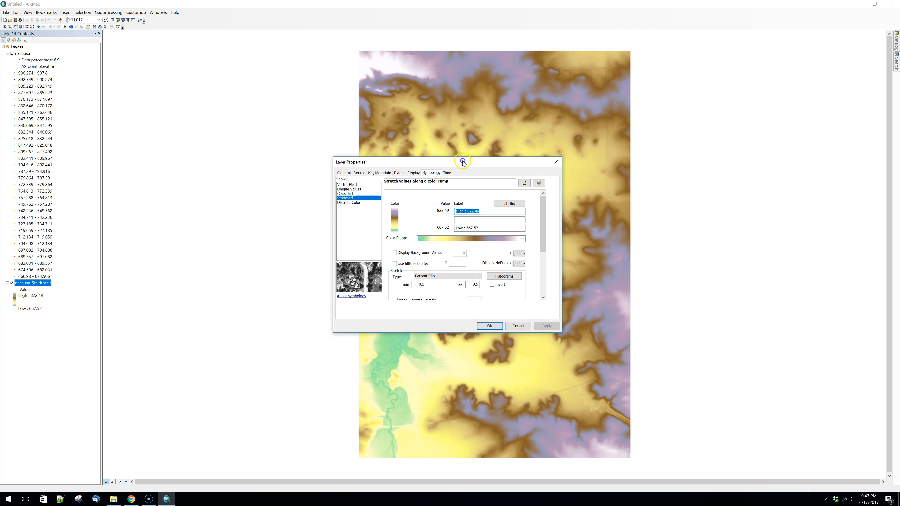
pyautogui.moveTo(470, 161); pyautogui.dragTo(266, 124)
pyautogui.scroll(-3, 284, 204)
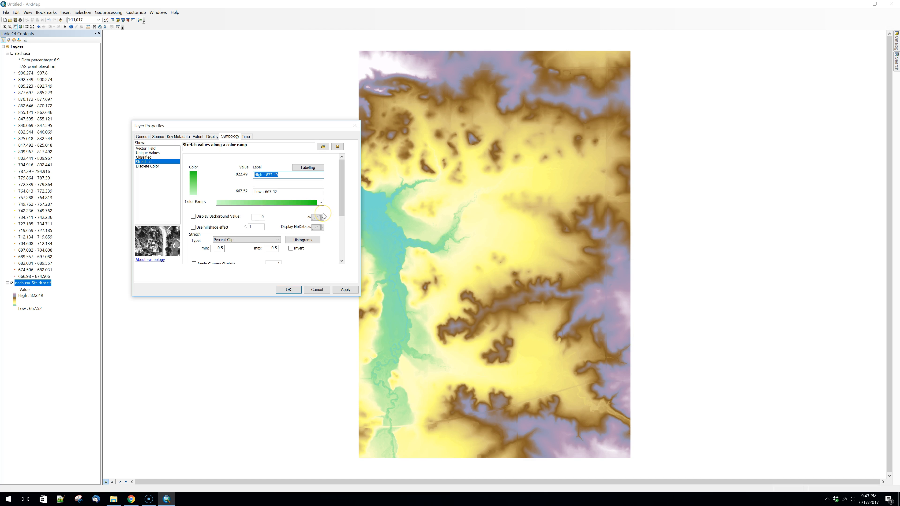
pyautogui.click(317, 290)
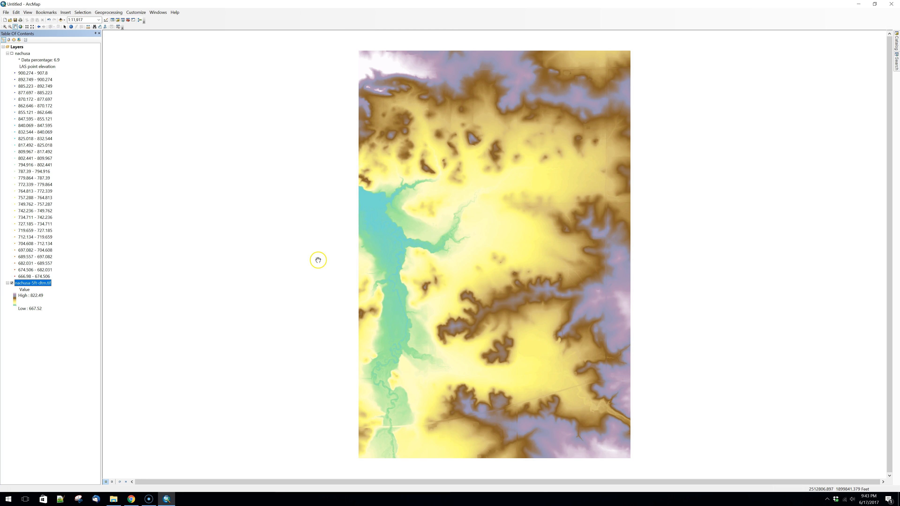
# - Enable the hillshade effect with a Z of 1 in the stretched symbology of nachusa-5ft-dtm.tif
pyautogui.rightClick(37, 284)
pyautogui.click(64, 381)
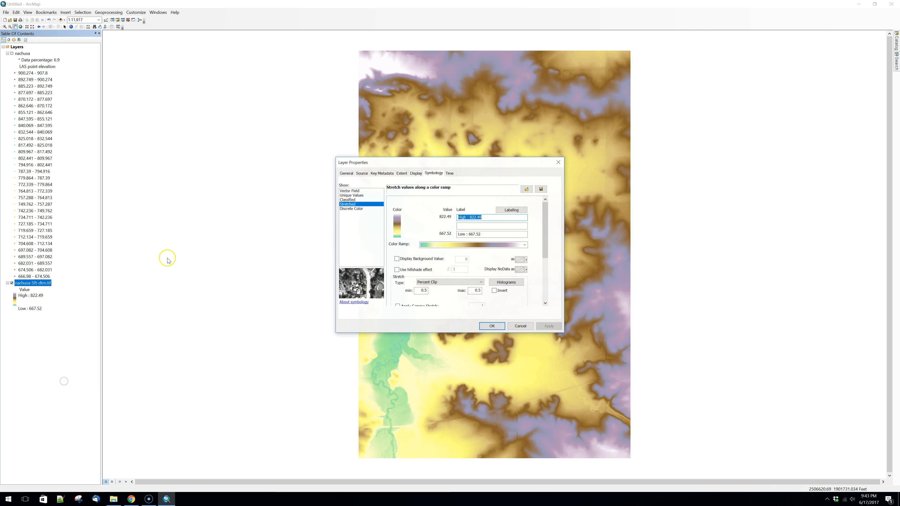
pyautogui.click(397, 270)
pyautogui.click(549, 327)
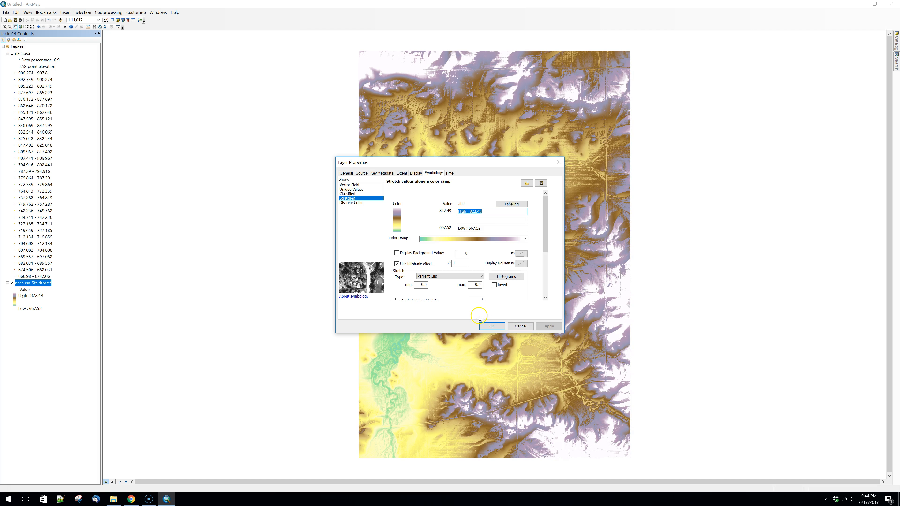
pyautogui.moveTo(515, 164); pyautogui.dragTo(279, 138)
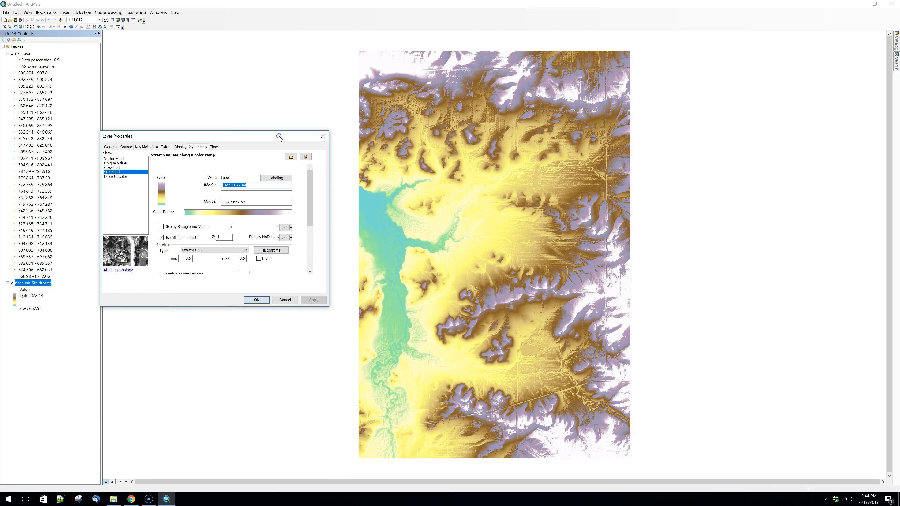
# - Customize the DTM's histogram stretch by moving its upper breakpoint to about three-quarters of the value range, and apply it
pyautogui.click(308, 260)
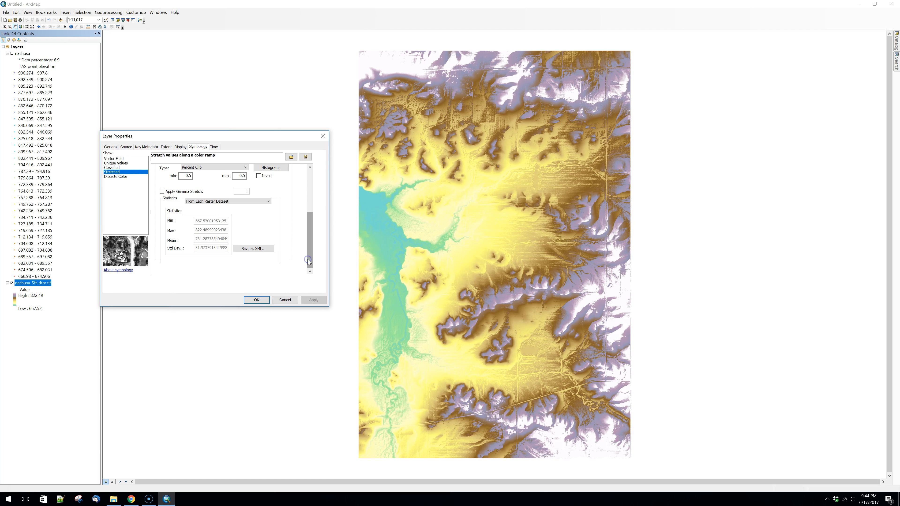
pyautogui.moveTo(311, 244); pyautogui.dragTo(312, 226)
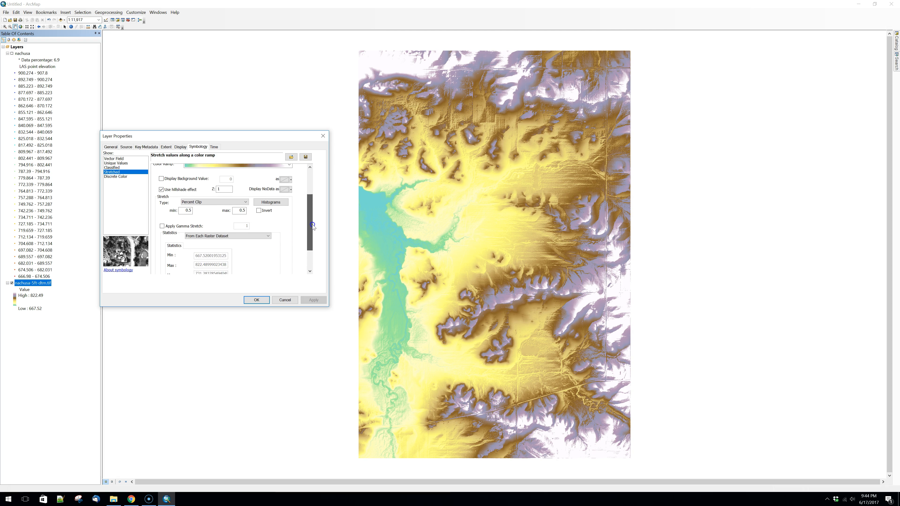
pyautogui.click(266, 204)
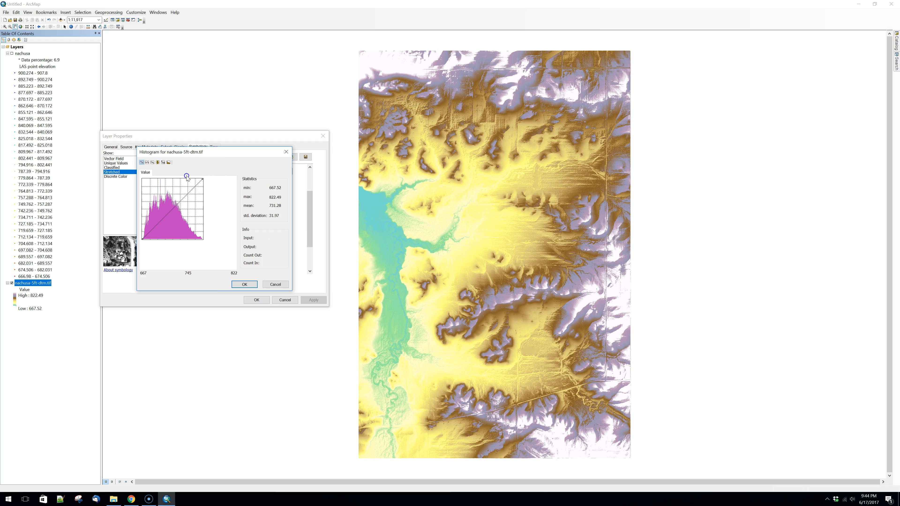
pyautogui.moveTo(203, 180); pyautogui.dragTo(187, 179)
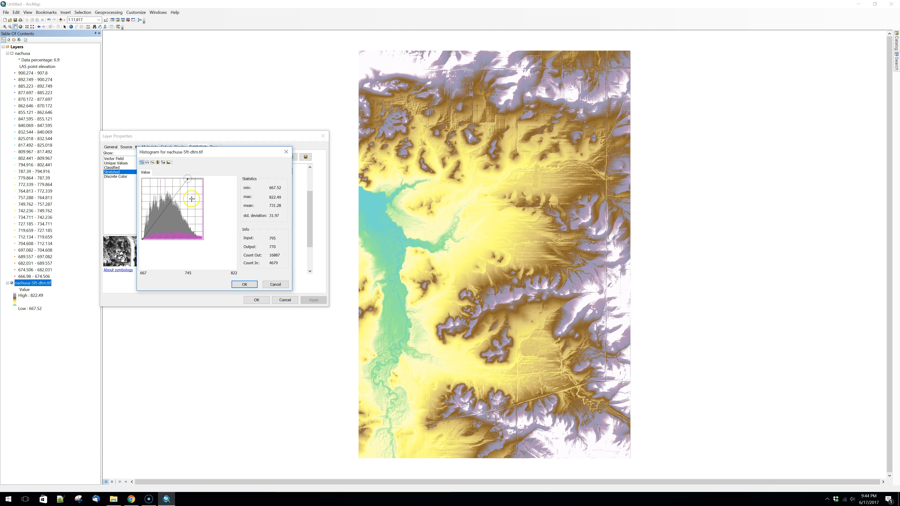
pyautogui.click(245, 284)
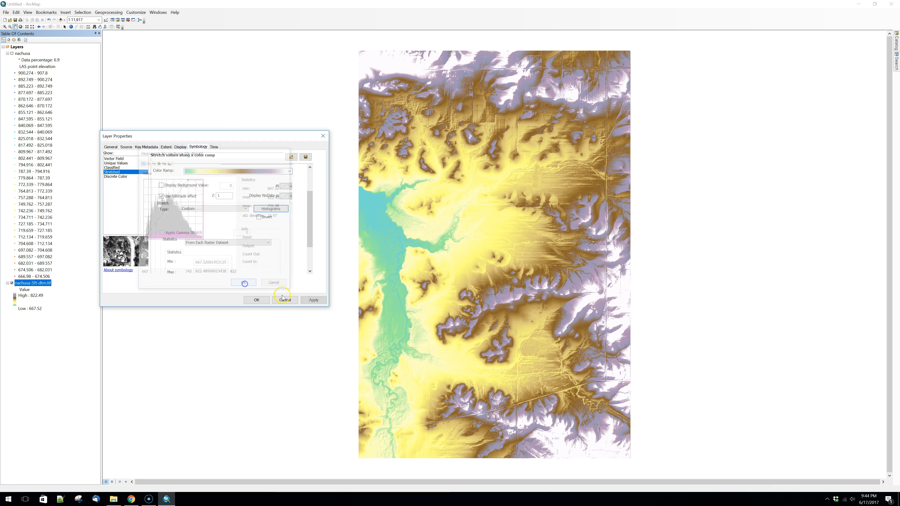
pyautogui.click(305, 301)
pyautogui.click(271, 341)
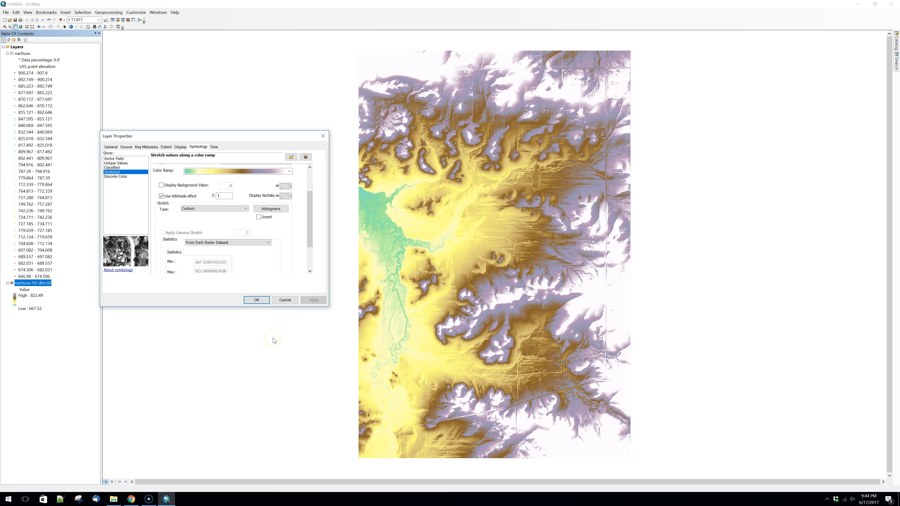
pyautogui.click(276, 337)
pyautogui.click(266, 303)
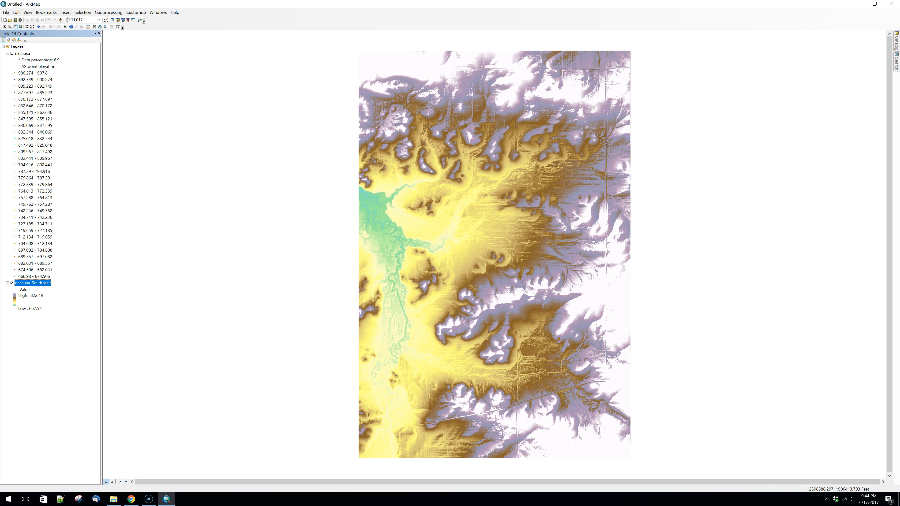
# - Zoom in closely on the central part of the DTM to examine its individual raster cells
pyautogui.click(5, 26)
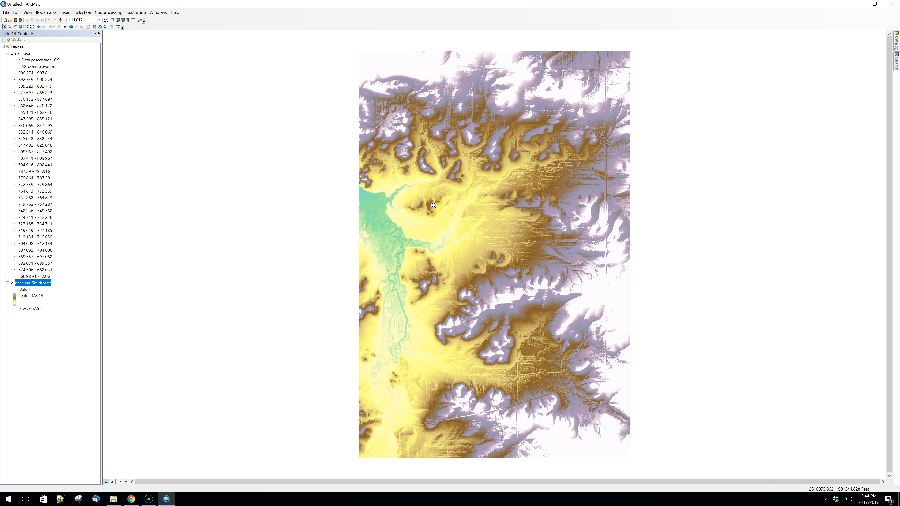
pyautogui.moveTo(460, 218); pyautogui.dragTo(517, 245)
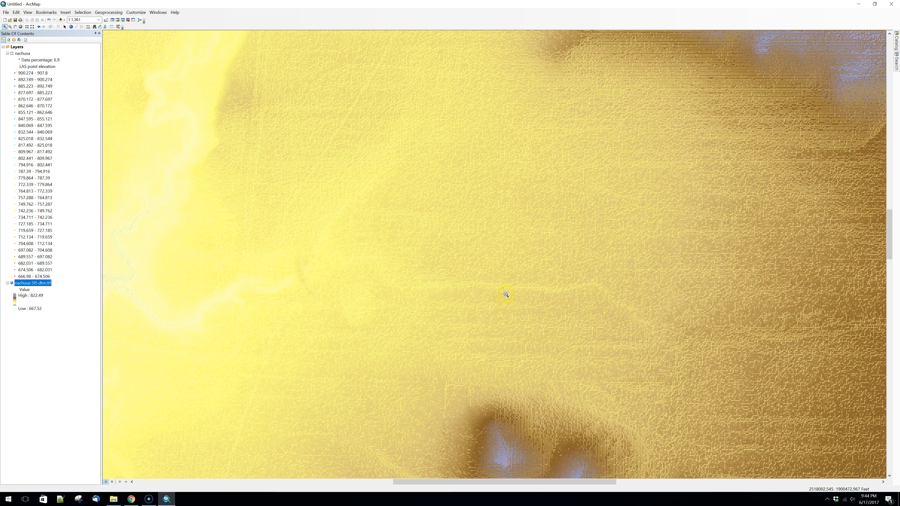
pyautogui.moveTo(374, 120); pyautogui.dragTo(510, 259)
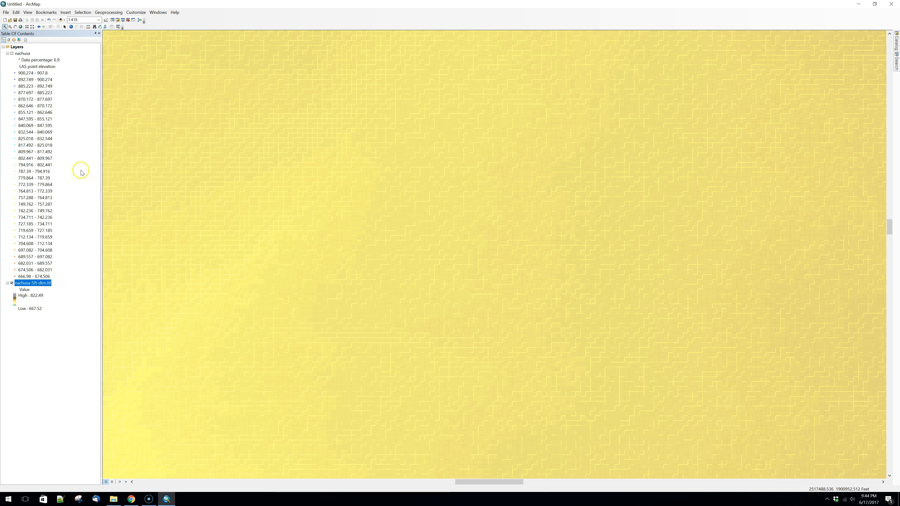
# - Turn the hillshade effect of nachusa-5ft-dtm.tif off and back on to compare how the cells are rendered
pyautogui.rightClick(40, 283)
pyautogui.click(58, 378)
pyautogui.click(422, 273)
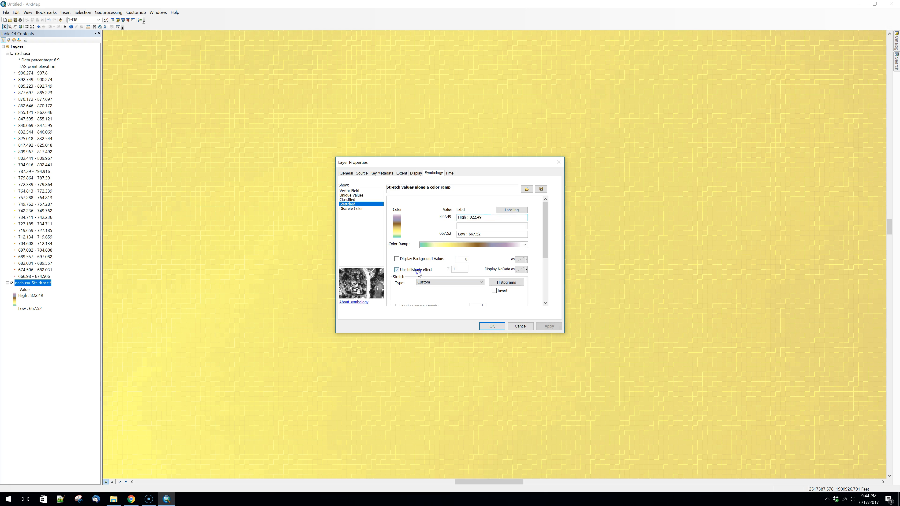
pyautogui.click(549, 327)
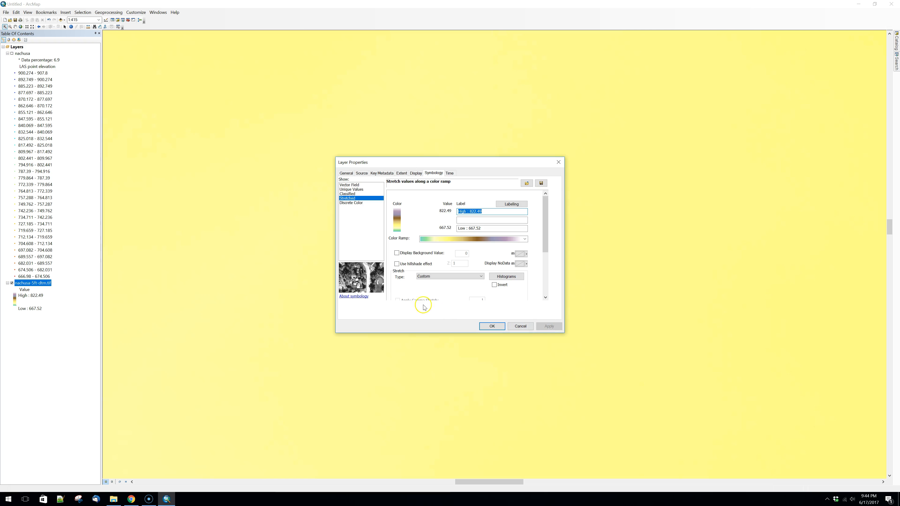
pyautogui.click(410, 265)
pyautogui.click(548, 325)
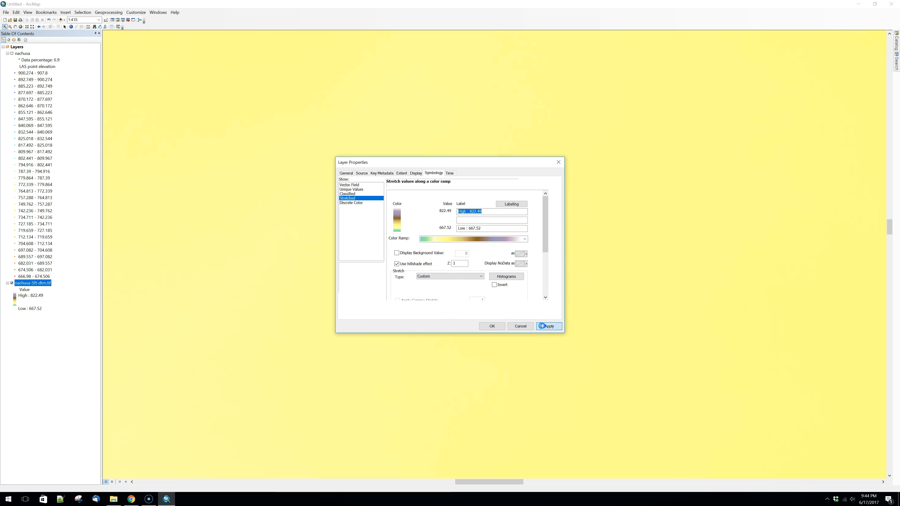
pyautogui.click(529, 330)
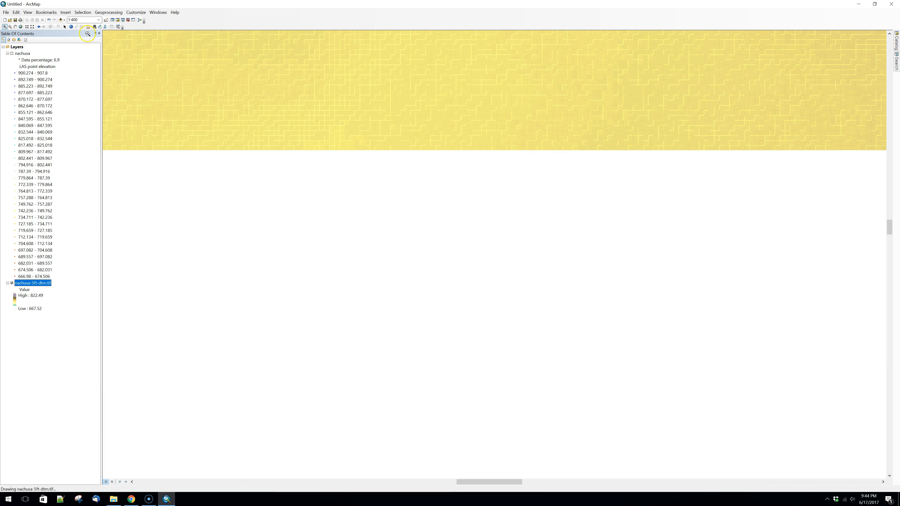
# - Identify the pixel elevation values at several locations across the zoomed-in DTM
pyautogui.click(65, 27)
pyautogui.click(70, 27)
pyautogui.click(450, 286)
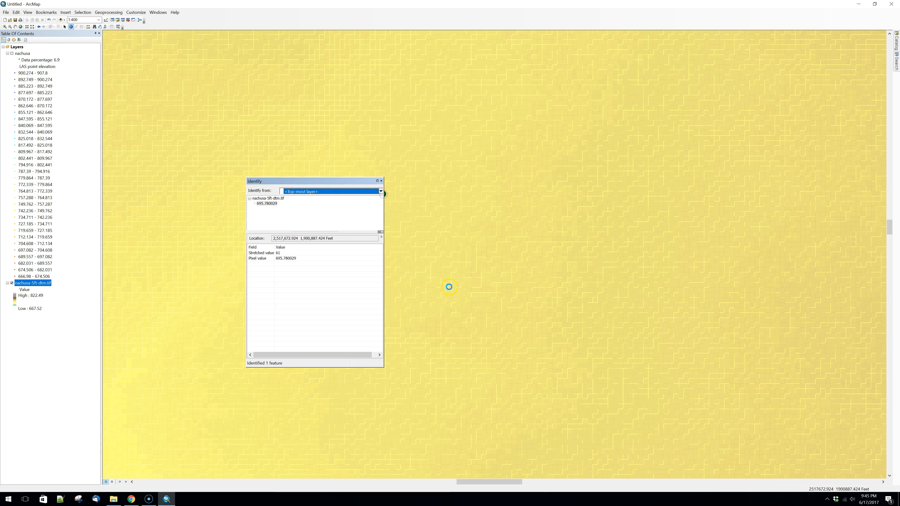
pyautogui.click(460, 214)
pyautogui.click(539, 268)
pyautogui.click(453, 290)
pyautogui.click(331, 288)
pyautogui.click(478, 204)
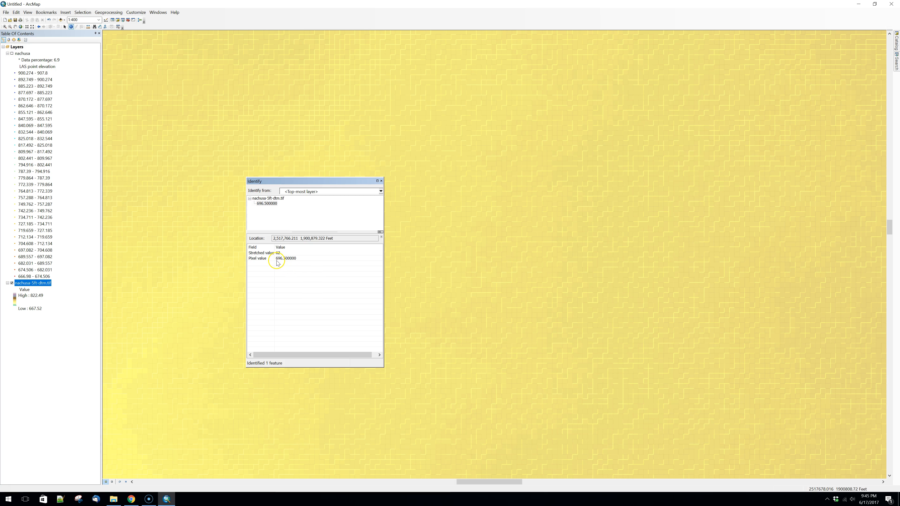
pyautogui.click(438, 198)
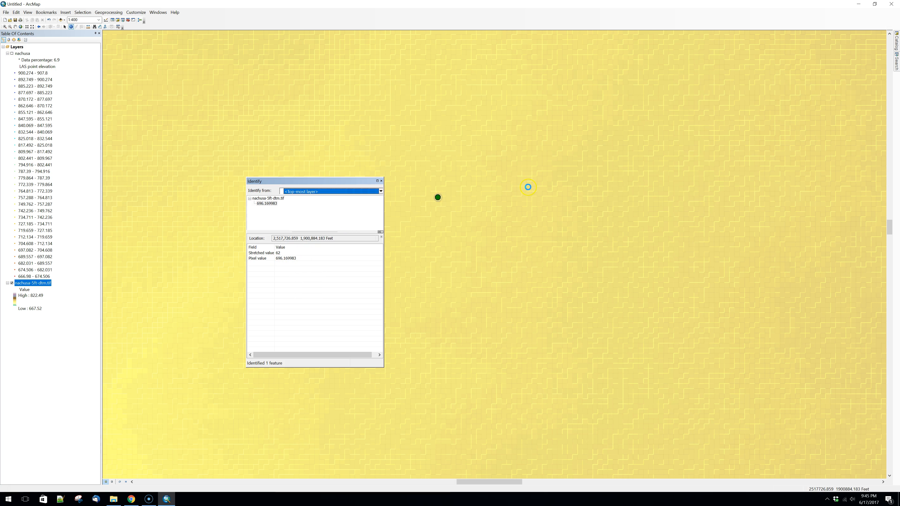
pyautogui.click(589, 264)
pyautogui.click(553, 319)
pyautogui.click(598, 404)
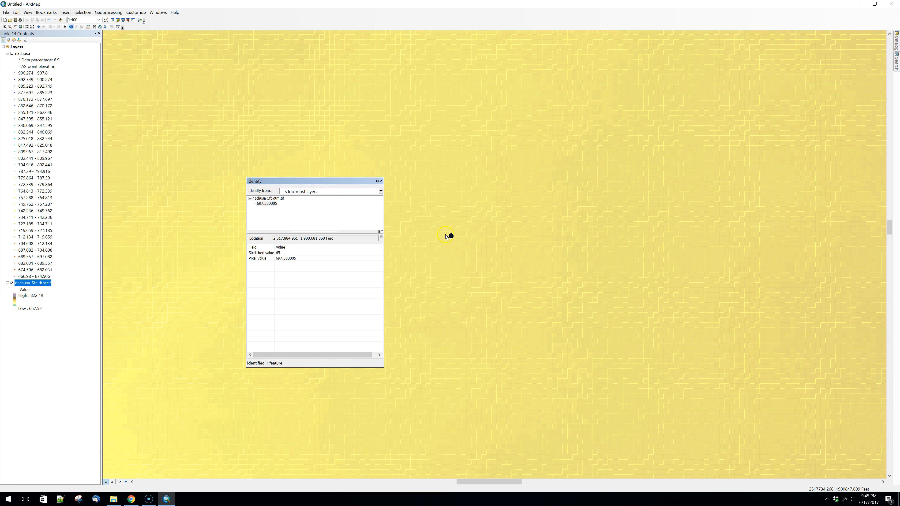
# - Show the nachusa LAS points over the DTM and zoom in to compare their spacing with the raster cells
pyautogui.click(12, 53)
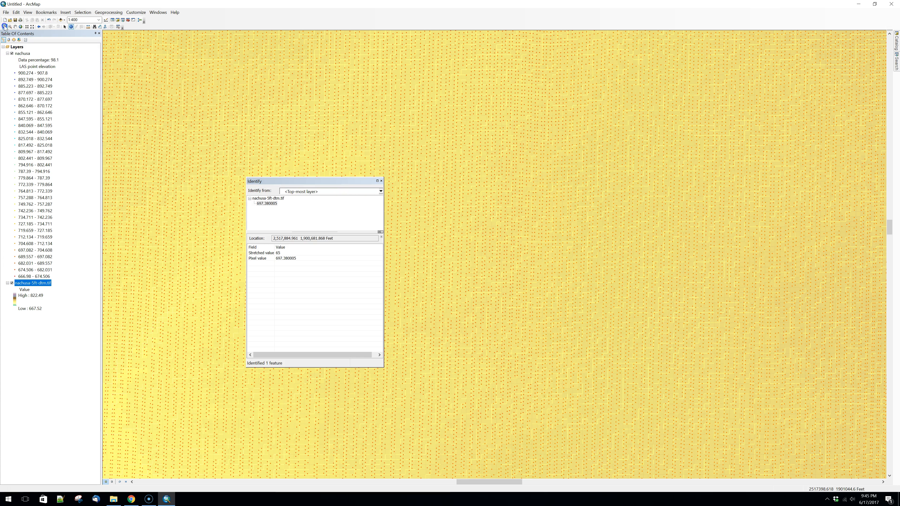
pyautogui.moveTo(394, 116); pyautogui.dragTo(464, 175)
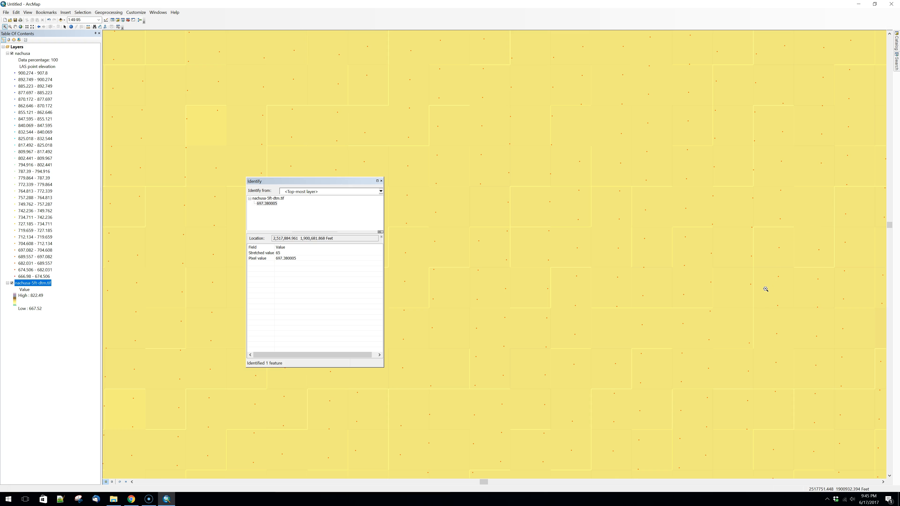
# - Close the Identify results and zoom to the full extent of nachusa-5ft-dtm.tif
pyautogui.click(381, 180)
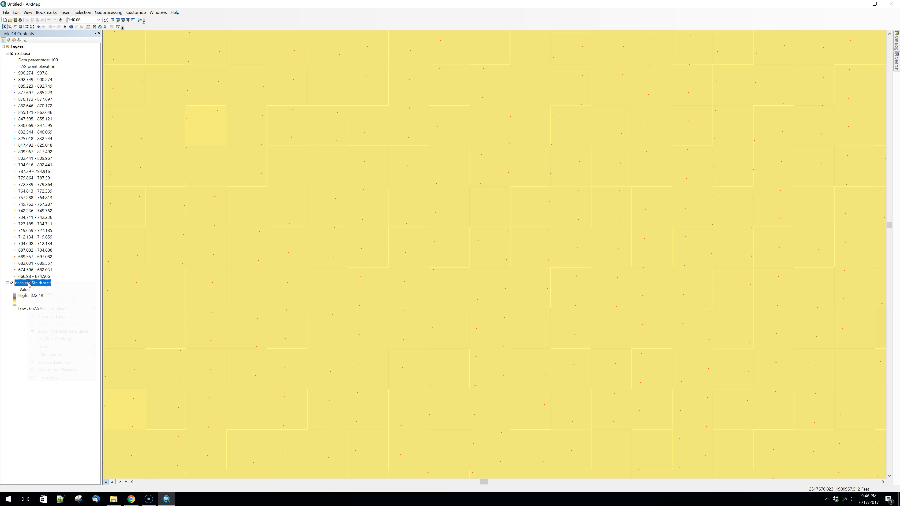
pyautogui.click(68, 319)
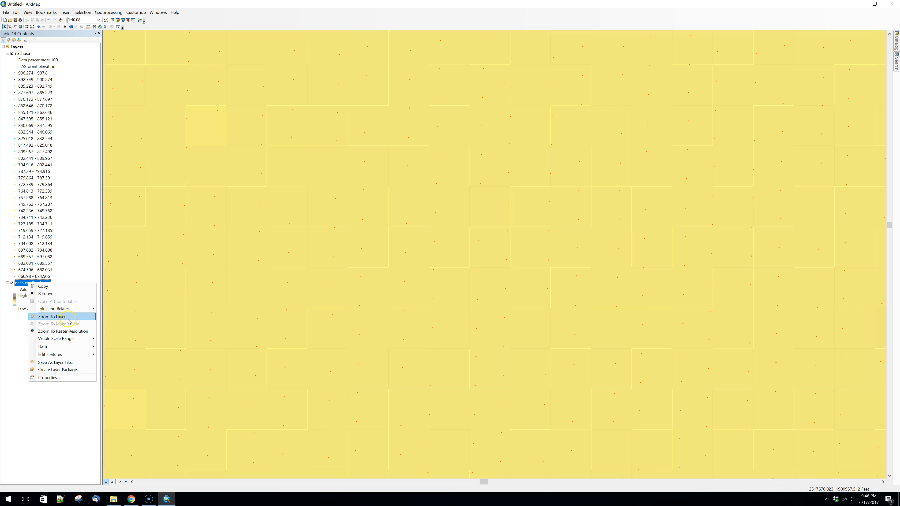